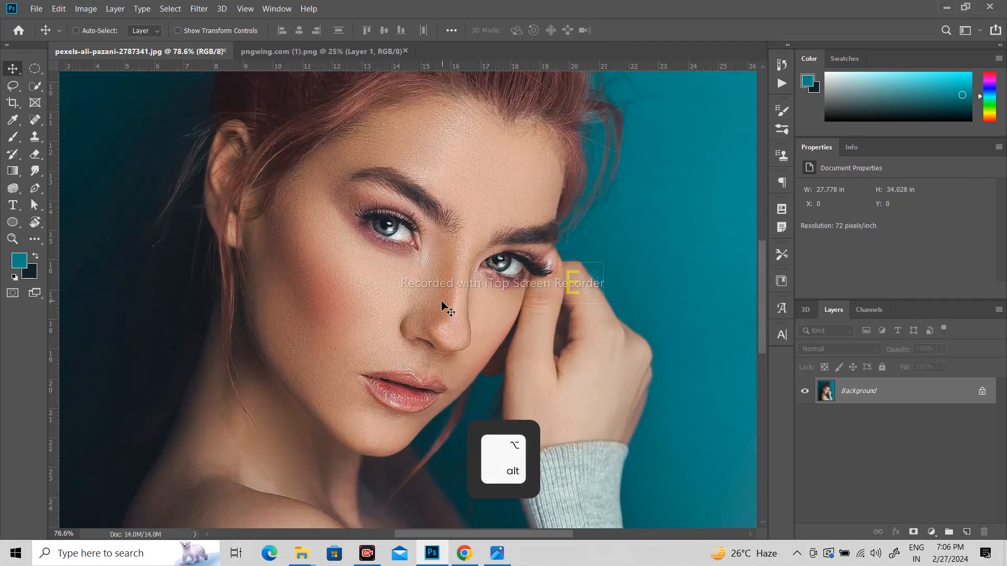
- Start a pen outline at the left eyebrow, down the cheek to a sharp corner at the jaw
{"action": "scroll", "coordinate": [441, 303], "scroll_direction": "down", "scroll_amount": 2}
{"action": "scroll", "coordinate": [441, 302], "scroll_direction": "up", "scroll_amount": 1}
{"action": "key", "text": "space"}
{"action": "left_click_drag", "start_coordinate": [434, 245], "coordinate": [430, 243]}
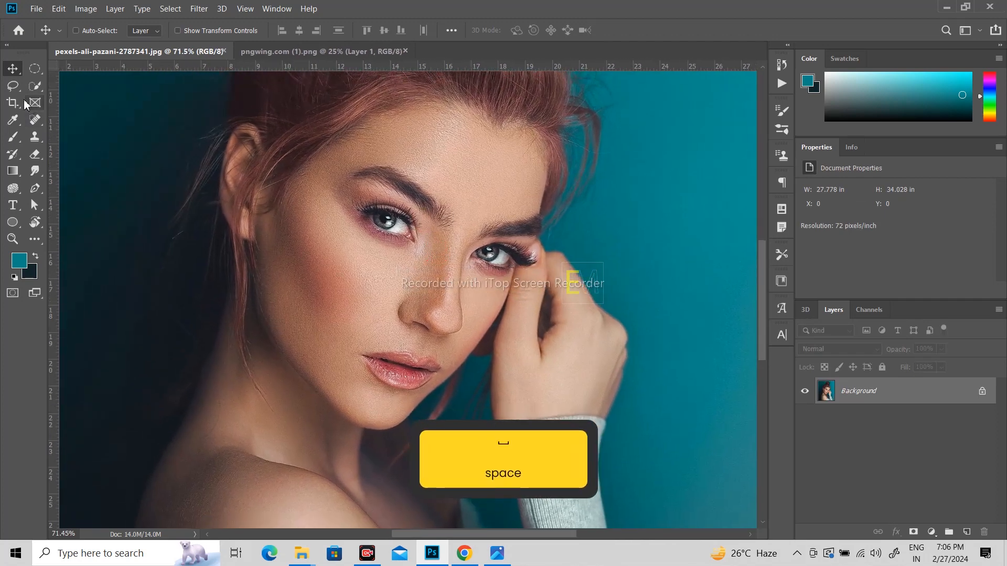
{"action": "key", "text": "p"}
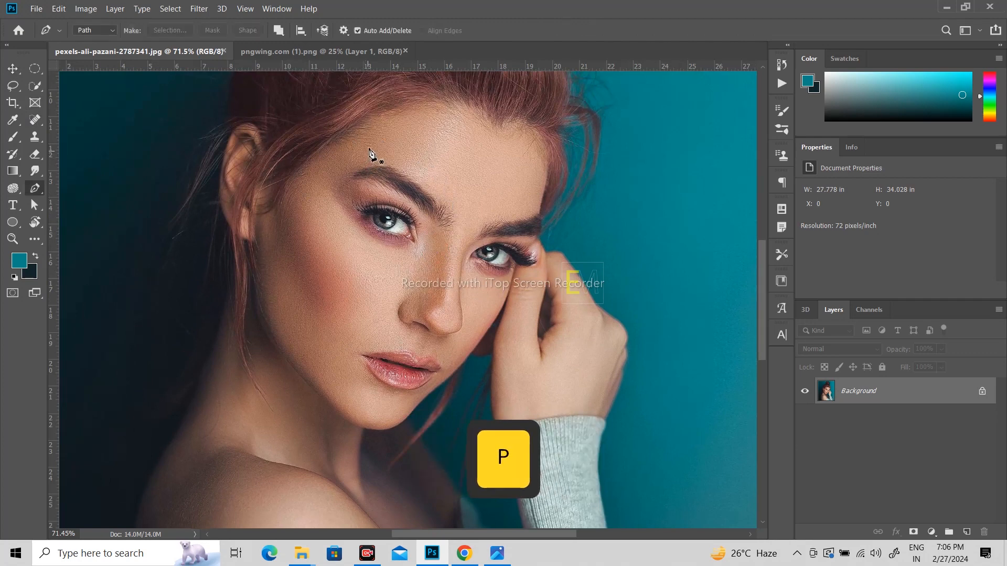
{"action": "left_click", "coordinate": [322, 209]}
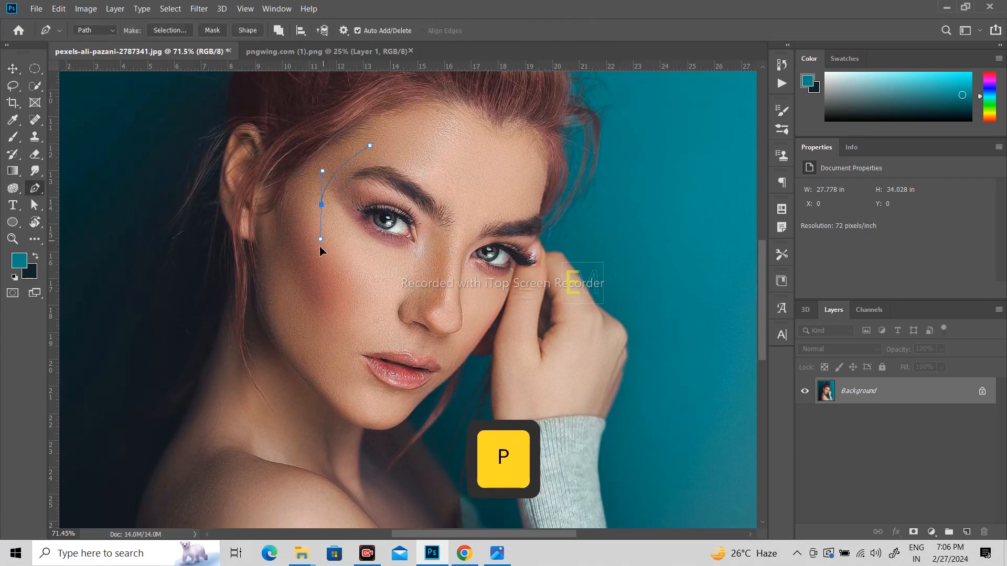
{"action": "left_click", "coordinate": [304, 272]}
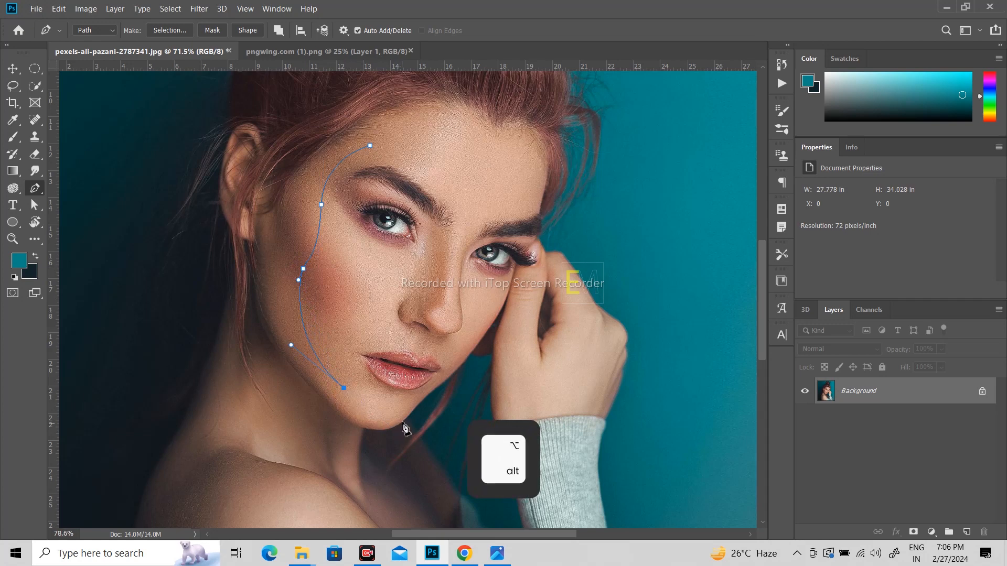
{"action": "scroll", "coordinate": [403, 428], "scroll_direction": "up", "scroll_amount": 3}
{"action": "left_click_drag", "start_coordinate": [431, 393], "coordinate": [494, 353]}
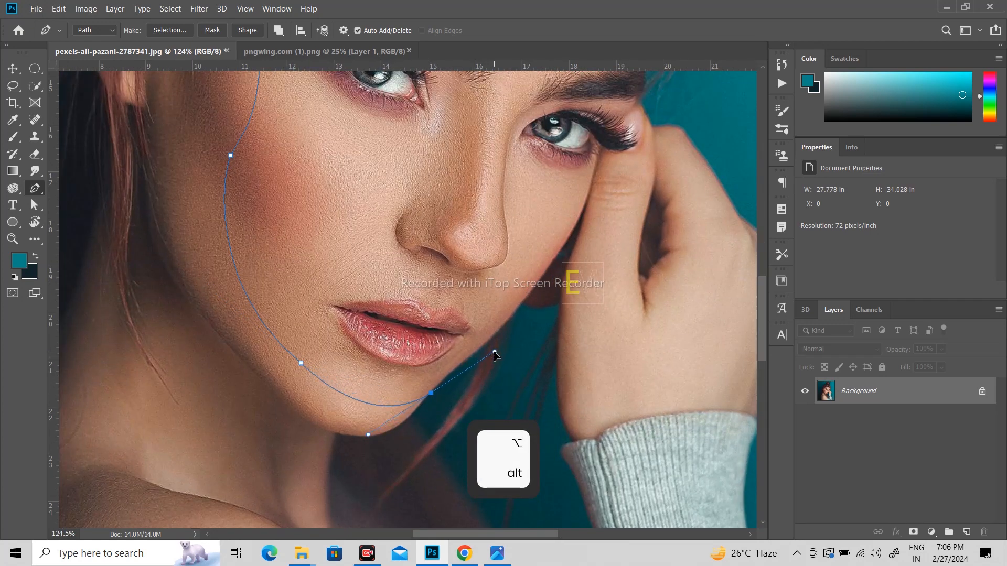
{"action": "left_click", "coordinate": [431, 393], "text": "alt"}
- Continue the outline up the right cheek by the hand, past the eye, to a temple corner
{"action": "key", "text": "space"}
{"action": "left_click_drag", "start_coordinate": [548, 246], "coordinate": [566, 262]}
{"action": "left_click", "coordinate": [544, 296]}
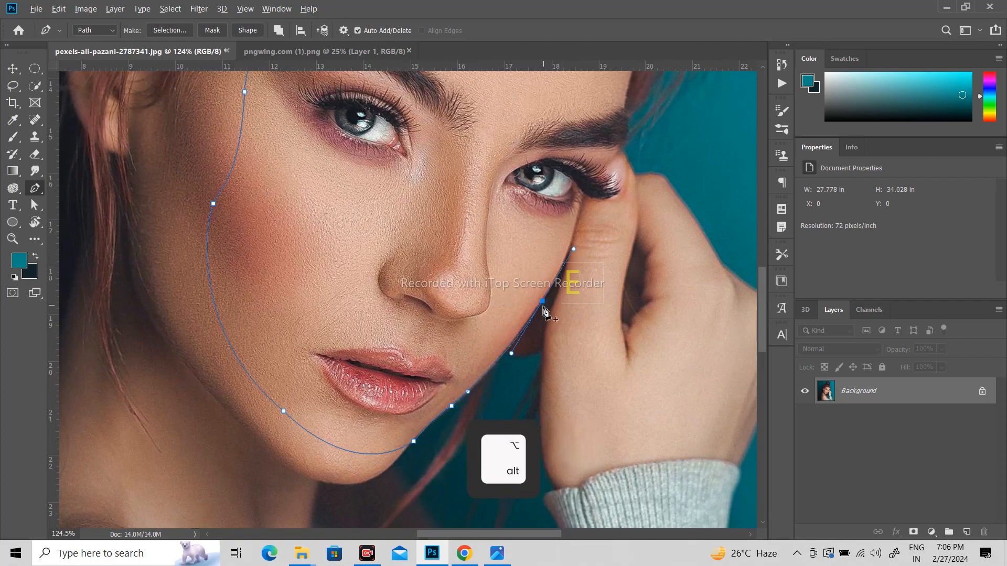
{"action": "key", "text": "space"}
{"action": "left_click_drag", "start_coordinate": [588, 202], "coordinate": [561, 254]}
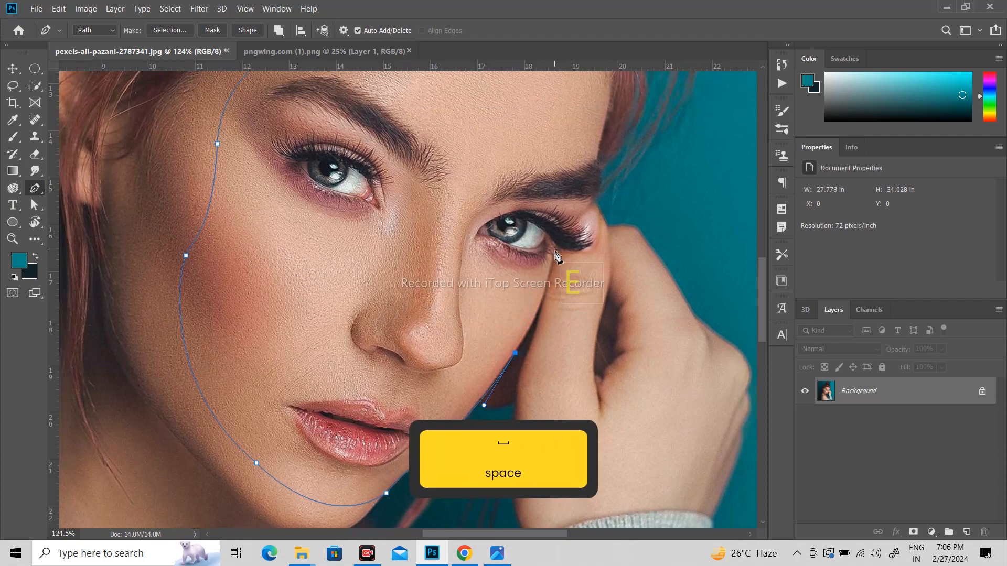
{"action": "left_click_drag", "start_coordinate": [555, 251], "coordinate": [562, 203]}
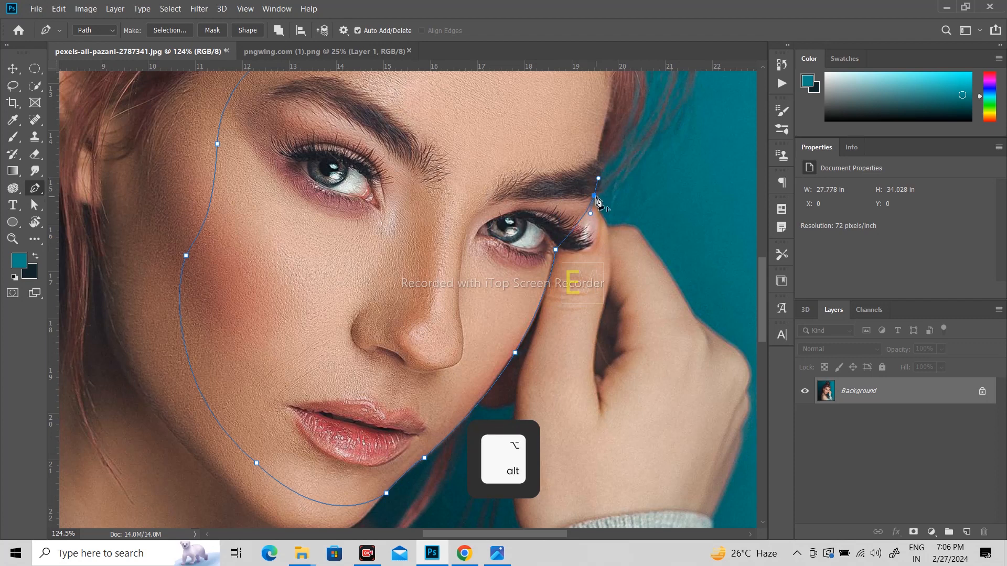
{"action": "left_click", "coordinate": [595, 197], "text": "alt"}
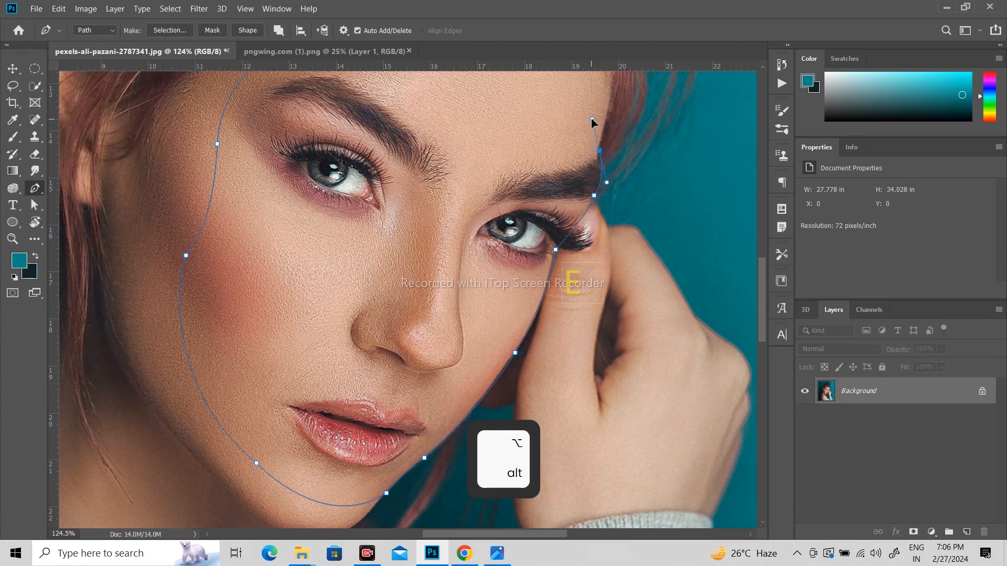
{"action": "left_click", "coordinate": [600, 153], "text": "alt"}
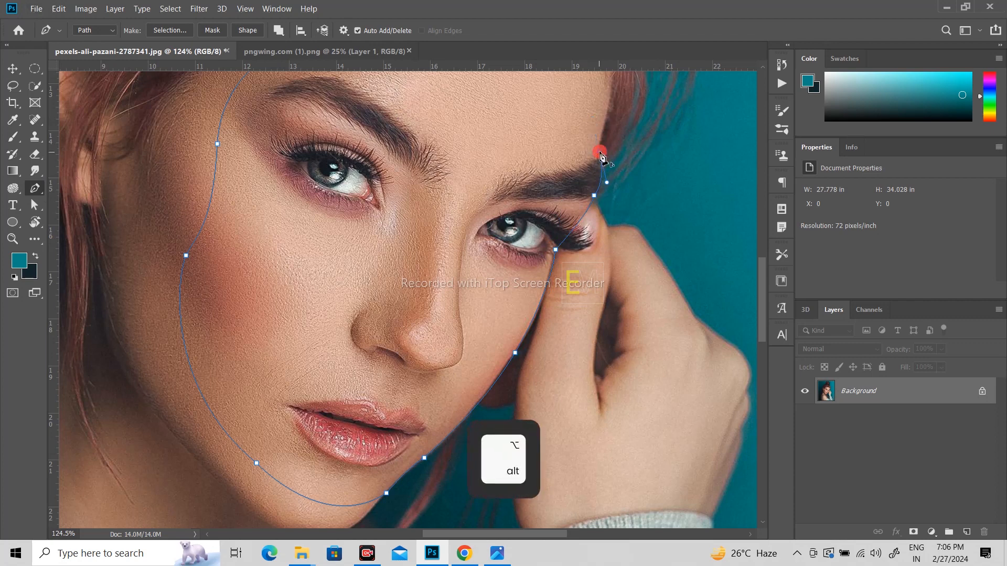
- Close the outline across the forehead and load it as a selection with Ctrl+Enter
{"action": "key", "text": "space"}
{"action": "left_click_drag", "start_coordinate": [605, 167], "coordinate": [611, 256]}
{"action": "left_click_drag", "start_coordinate": [517, 131], "coordinate": [431, 120]}
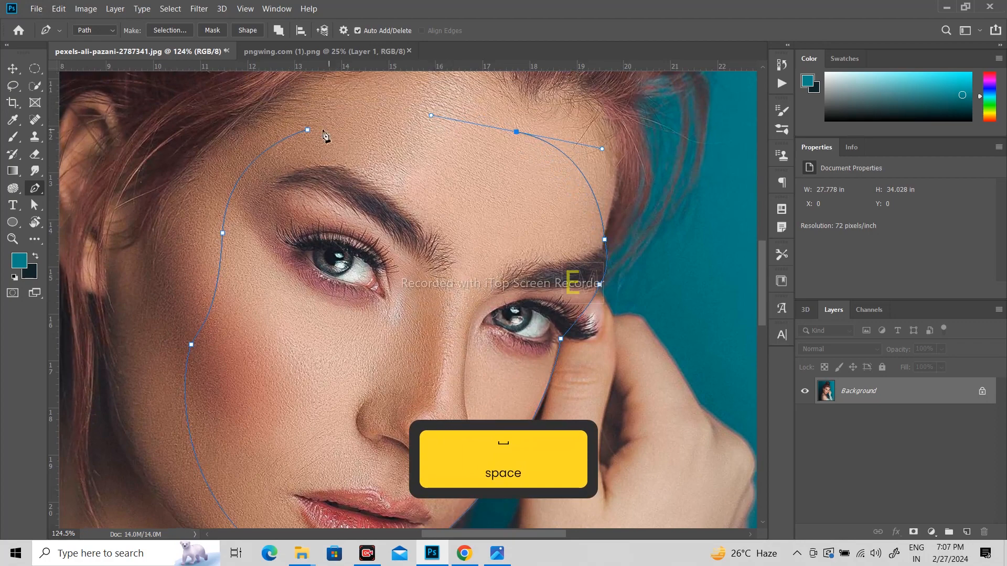
{"action": "left_click_drag", "start_coordinate": [309, 135], "coordinate": [198, 167]}
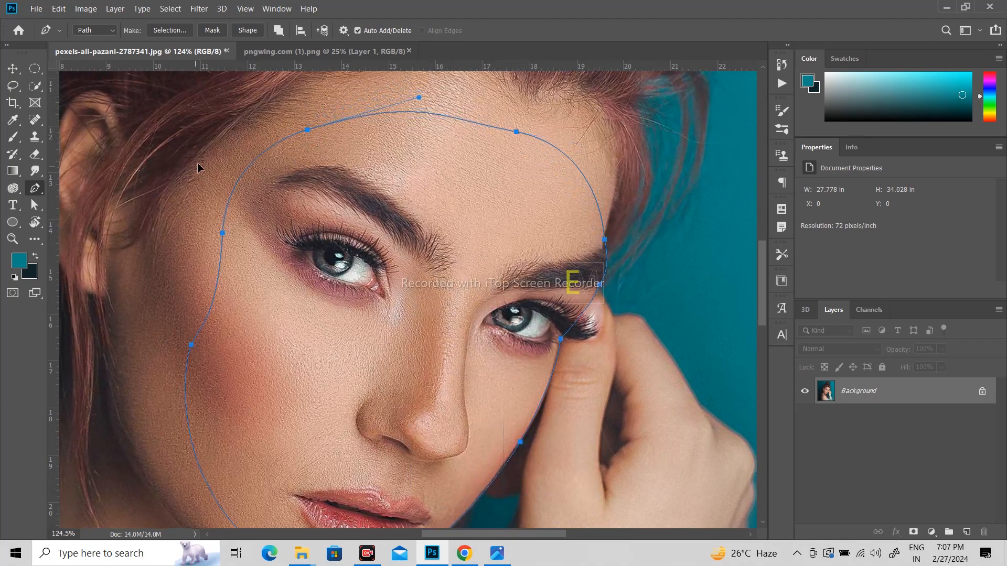
{"action": "scroll", "coordinate": [480, 207], "scroll_direction": "down", "scroll_amount": 5, "text": "alt"}
{"action": "scroll", "coordinate": [470, 266], "scroll_direction": "up", "scroll_amount": 2, "text": "alt"}
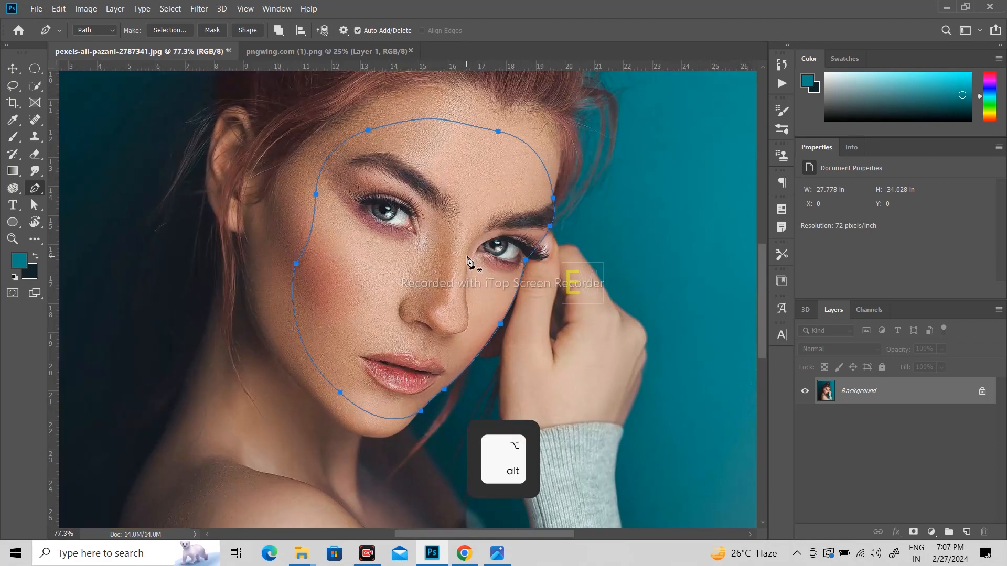
{"action": "key", "text": "ctrl+Return"}
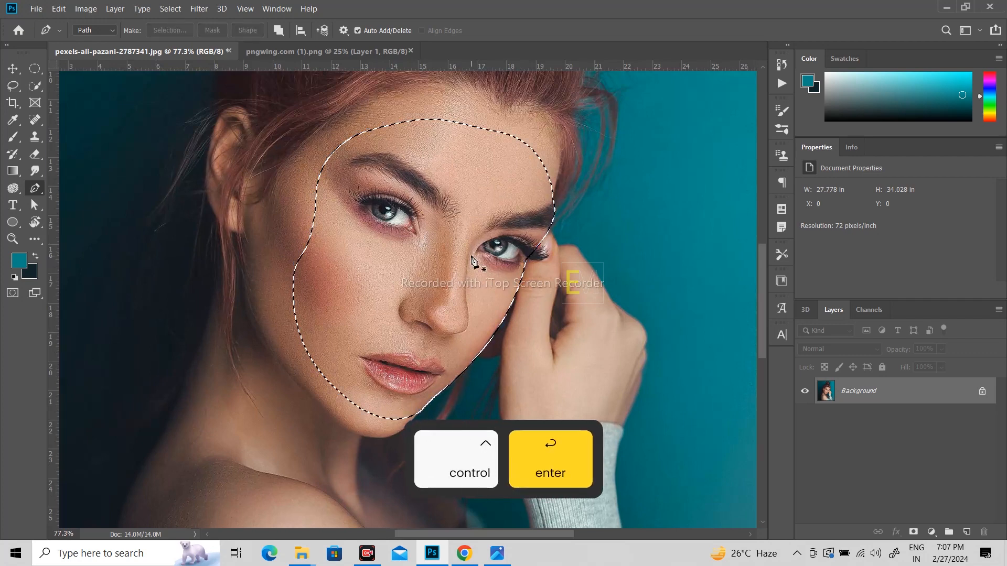
- Clone-stamp teal background over the face's right side, right cheek and forehead
{"action": "right_click", "coordinate": [39, 139]}
{"action": "left_click", "coordinate": [86, 136]}
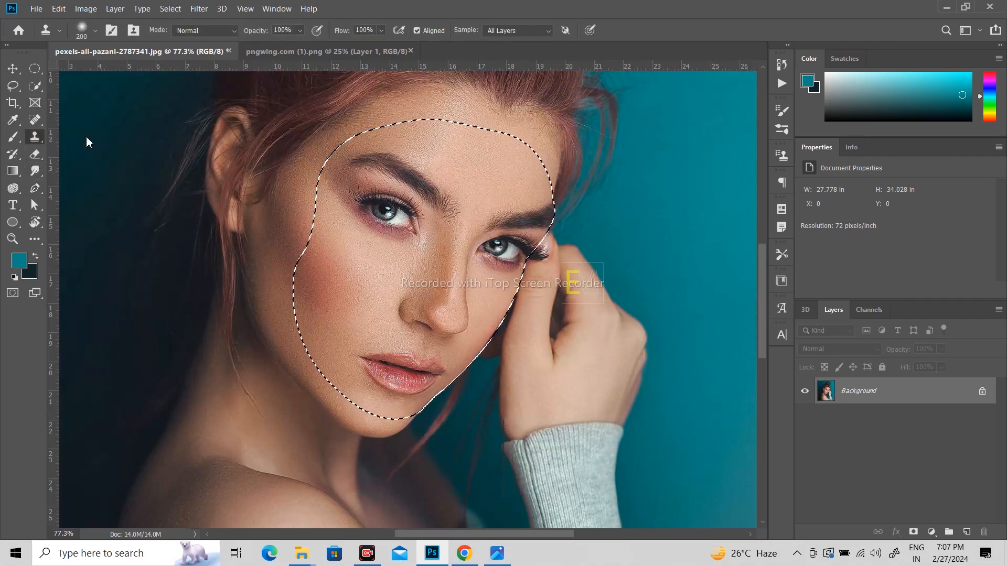
{"action": "left_click_drag", "start_coordinate": [661, 175], "coordinate": [577, 176]}
{"action": "left_click", "coordinate": [629, 178], "text": "alt"}
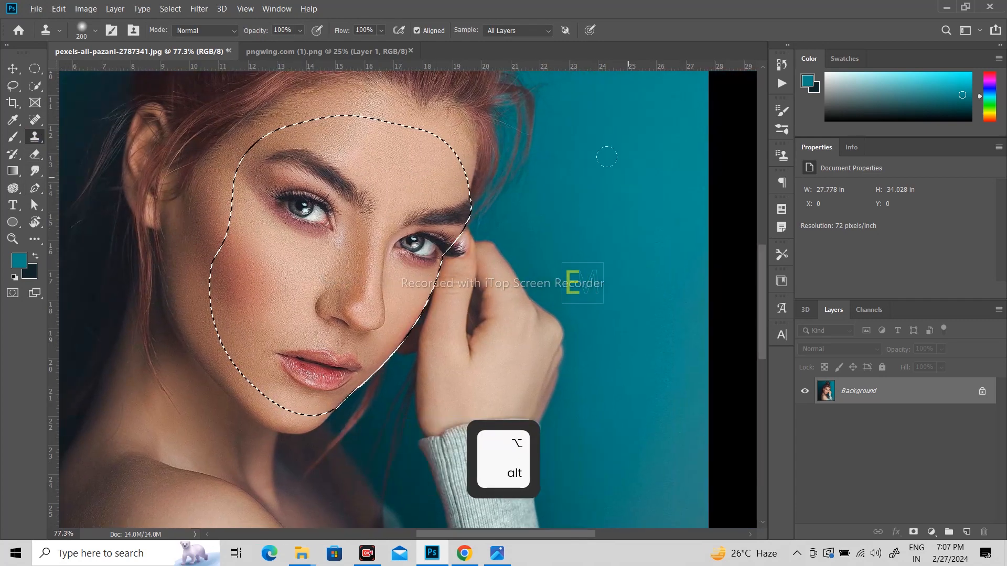
{"action": "mouse_move", "coordinate": [476, 169]}
{"action": "left_mouse_down"}
{"action": "mouse_move", "coordinate": [442, 162]}
{"action": "mouse_move", "coordinate": [435, 207]}
{"action": "mouse_move", "coordinate": [427, 182]}
{"action": "mouse_move", "coordinate": [418, 245]}
{"action": "mouse_move", "coordinate": [396, 241]}
{"action": "mouse_move", "coordinate": [414, 220]}
{"action": "mouse_move", "coordinate": [399, 135]}
{"action": "mouse_move", "coordinate": [415, 136]}
{"action": "mouse_move", "coordinate": [380, 164]}
{"action": "mouse_move", "coordinate": [367, 160]}
{"action": "mouse_move", "coordinate": [396, 135]}
{"action": "mouse_move", "coordinate": [361, 135]}
{"action": "left_mouse_up"}
{"action": "left_click", "coordinate": [636, 238], "text": "alt"}
{"action": "left_click_drag", "start_coordinate": [425, 279], "coordinate": [412, 310]}
{"action": "left_click", "coordinate": [641, 209], "text": "alt"}
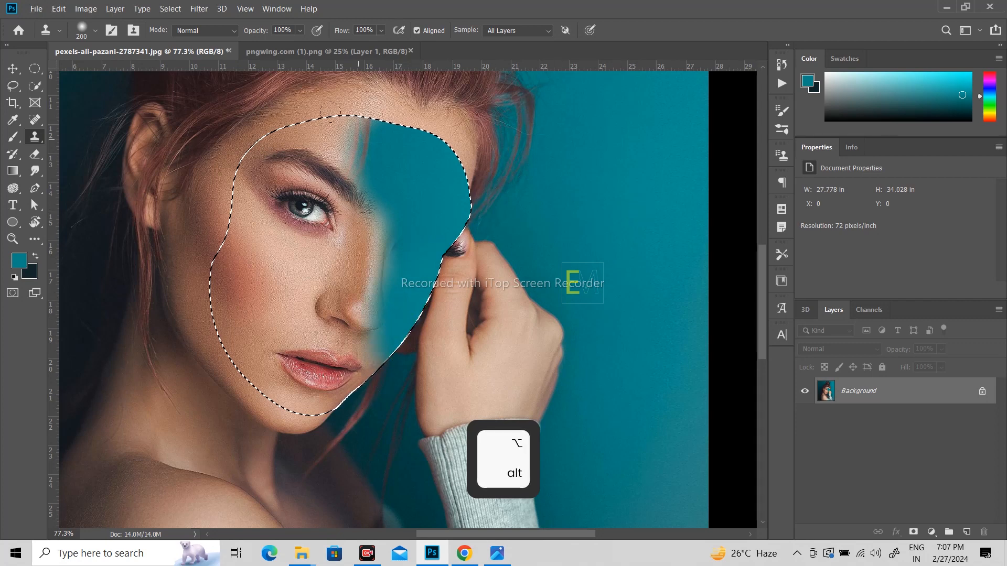
{"action": "mouse_move", "coordinate": [356, 131]}
{"action": "left_mouse_down"}
{"action": "mouse_move", "coordinate": [320, 181]}
{"action": "mouse_move", "coordinate": [363, 205]}
{"action": "mouse_move", "coordinate": [347, 271]}
{"action": "mouse_move", "coordinate": [363, 315]}
{"action": "left_mouse_up"}
- Cover the eye, nose, left cheek, jaw and remaining upper face with teal, then copy it to Layer 1
{"action": "left_click", "coordinate": [391, 195], "text": "alt"}
{"action": "mouse_move", "coordinate": [287, 222]}
{"action": "left_mouse_down"}
{"action": "mouse_move", "coordinate": [242, 130]}
{"action": "mouse_move", "coordinate": [283, 141]}
{"action": "mouse_move", "coordinate": [256, 146]}
{"action": "left_mouse_up"}
{"action": "left_click", "coordinate": [353, 192], "text": "alt"}
{"action": "mouse_move", "coordinate": [293, 262]}
{"action": "left_mouse_down"}
{"action": "mouse_move", "coordinate": [302, 294]}
{"action": "mouse_move", "coordinate": [285, 286]}
{"action": "mouse_move", "coordinate": [322, 362]}
{"action": "left_mouse_up"}
{"action": "left_click", "coordinate": [319, 214], "text": "alt"}
{"action": "mouse_move", "coordinate": [252, 297]}
{"action": "left_mouse_down"}
{"action": "mouse_move", "coordinate": [241, 229]}
{"action": "mouse_move", "coordinate": [246, 362]}
{"action": "mouse_move", "coordinate": [262, 389]}
{"action": "mouse_move", "coordinate": [294, 404]}
{"action": "mouse_move", "coordinate": [328, 398]}
{"action": "left_mouse_up"}
{"action": "left_click", "coordinate": [313, 226], "text": "alt"}
{"action": "left_click_drag", "start_coordinate": [398, 159], "coordinate": [381, 200]}
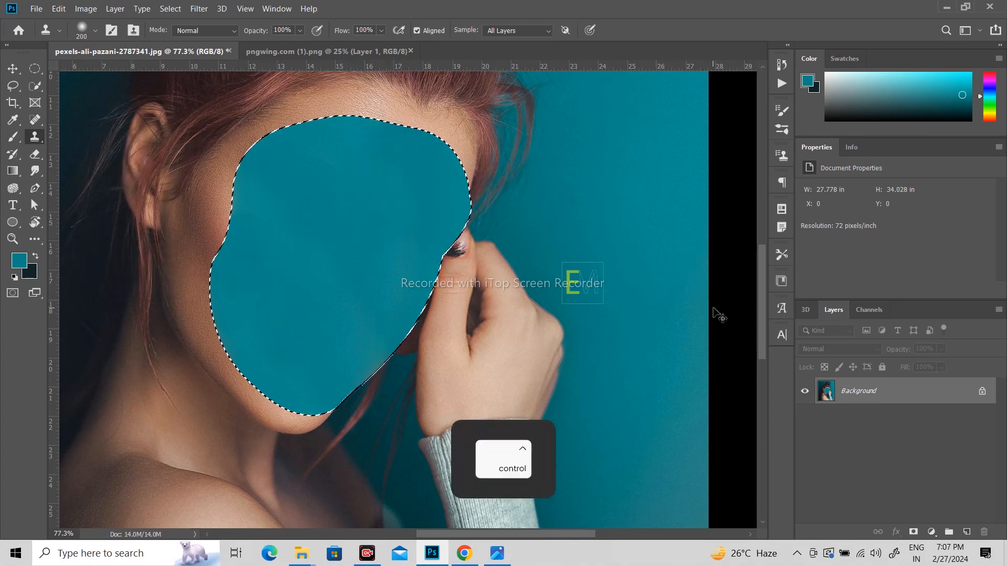
{"action": "key", "text": "ctrl+j"}
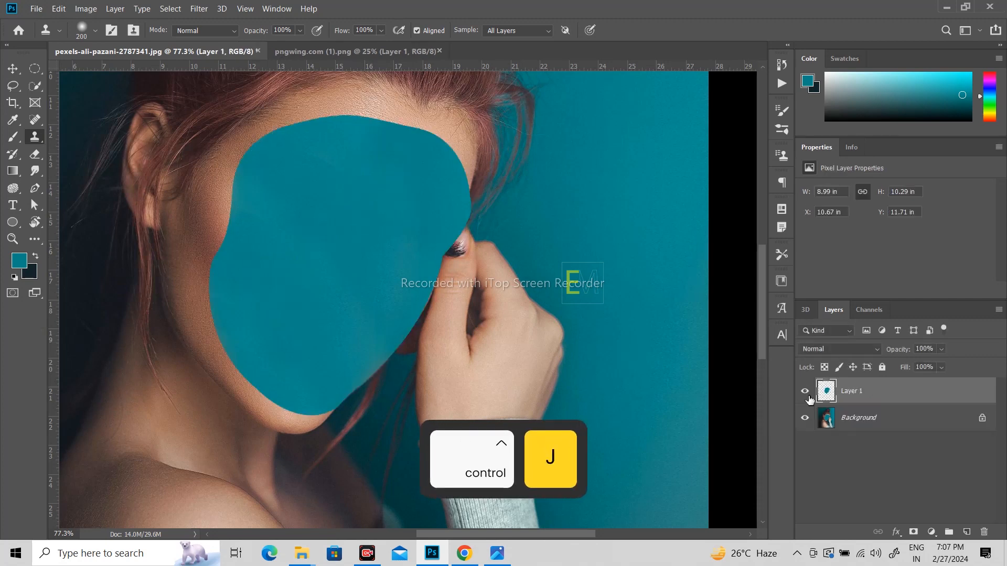
- Hide Layer 1 and make the Background layer active, framing the hairline edge
{"action": "left_click", "coordinate": [805, 391]}
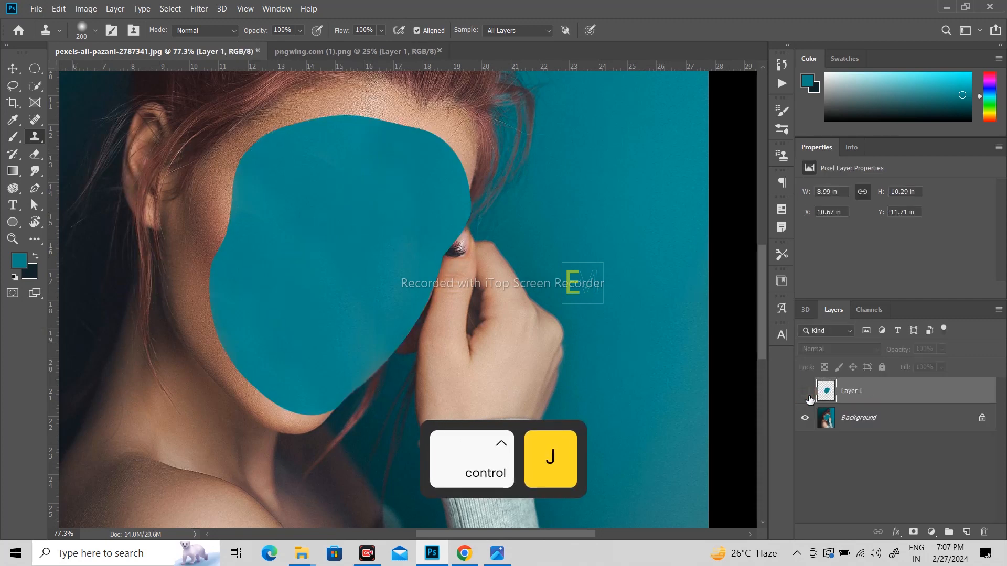
{"action": "left_click", "coordinate": [868, 431]}
{"action": "scroll", "coordinate": [449, 203], "scroll_direction": "up", "scroll_amount": 3}
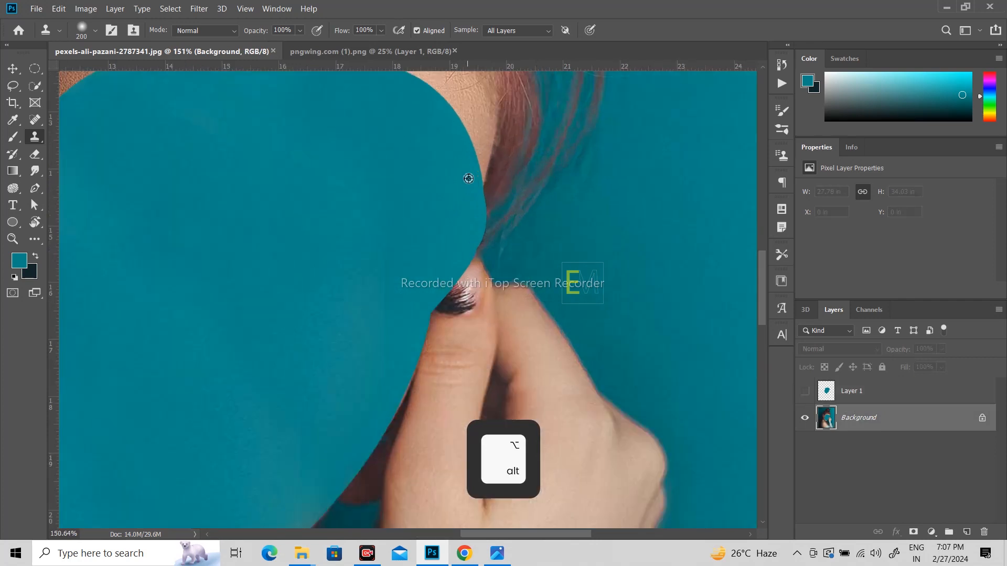
{"action": "key", "text": "space"}
{"action": "left_click_drag", "start_coordinate": [417, 190], "coordinate": [416, 206]}
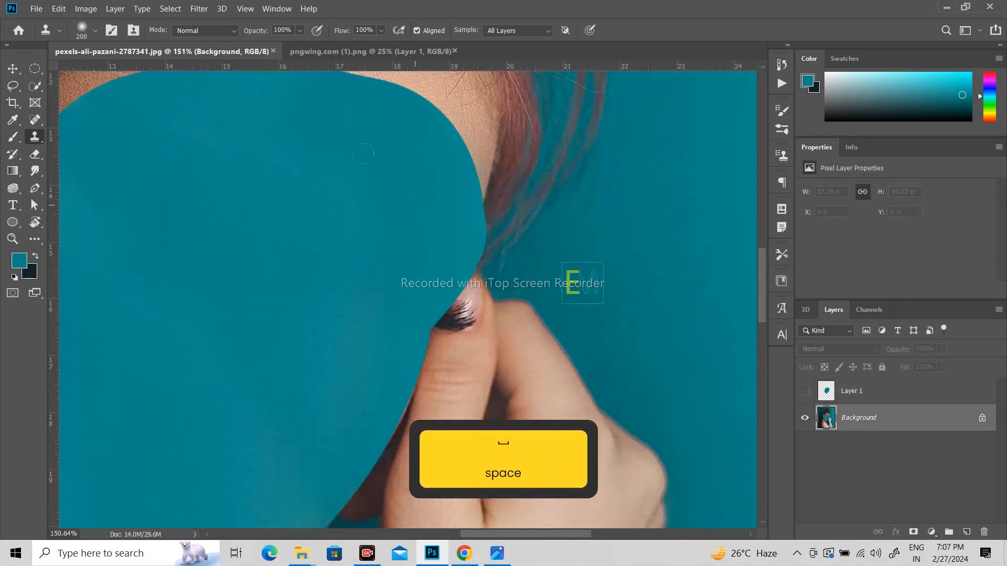
- Start a pen path at the top of the teal oval and trace down its right edge
{"action": "key", "text": "p"}
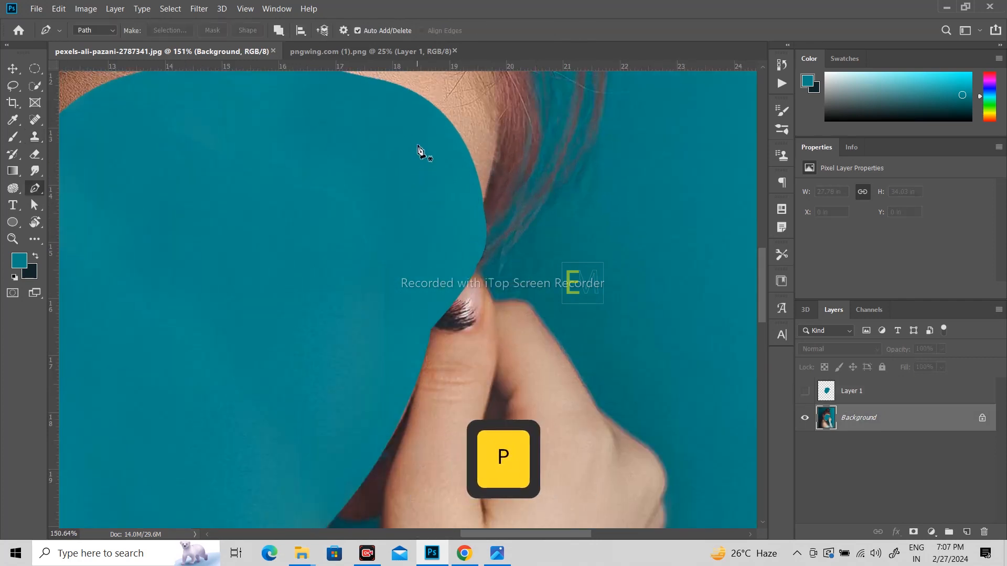
{"action": "left_click", "coordinate": [398, 86]}
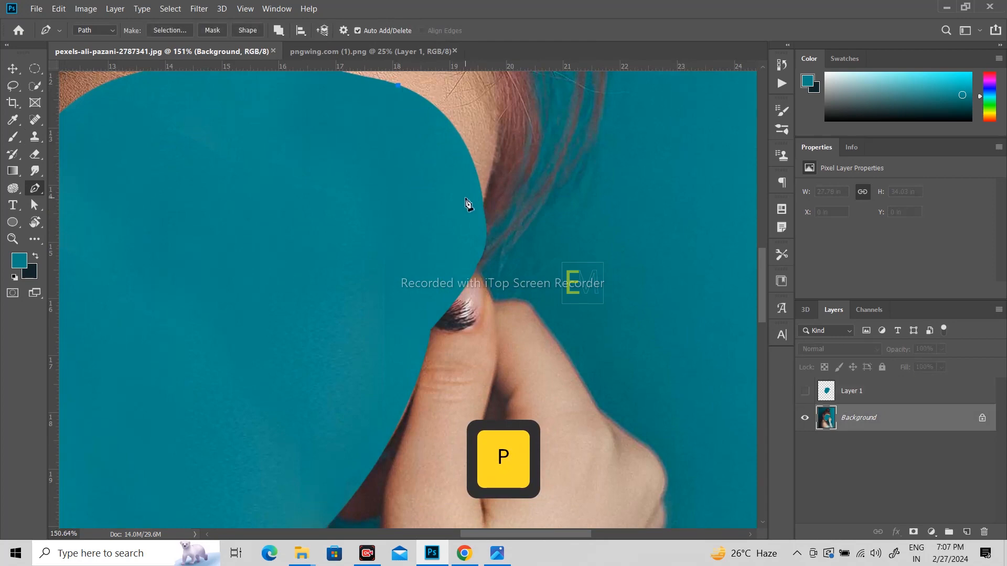
{"action": "left_click_drag", "start_coordinate": [465, 198], "coordinate": [530, 168]}
{"action": "left_click", "coordinate": [465, 198], "text": "alt"}
{"action": "key", "text": "space"}
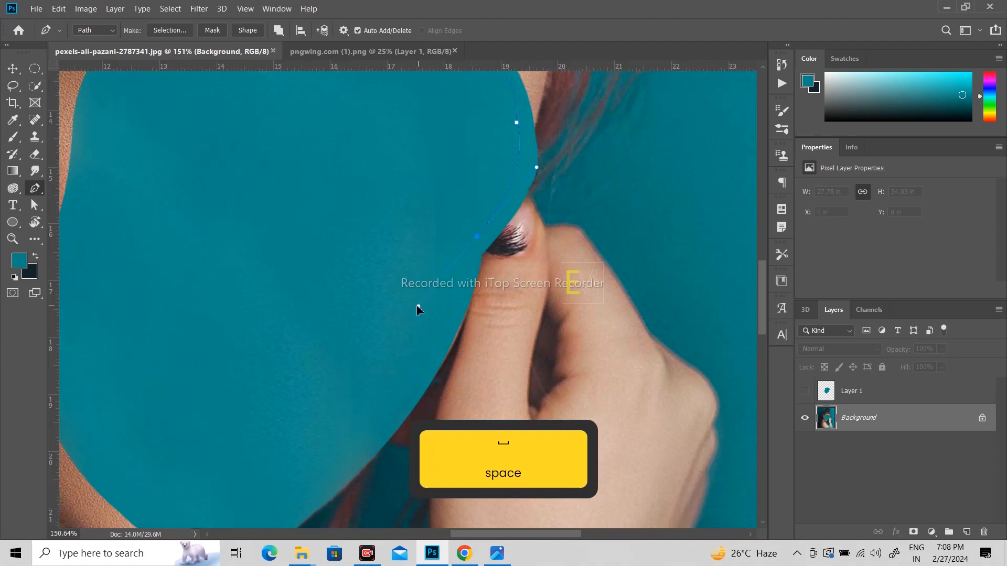
{"action": "left_click", "coordinate": [478, 243], "text": "alt"}
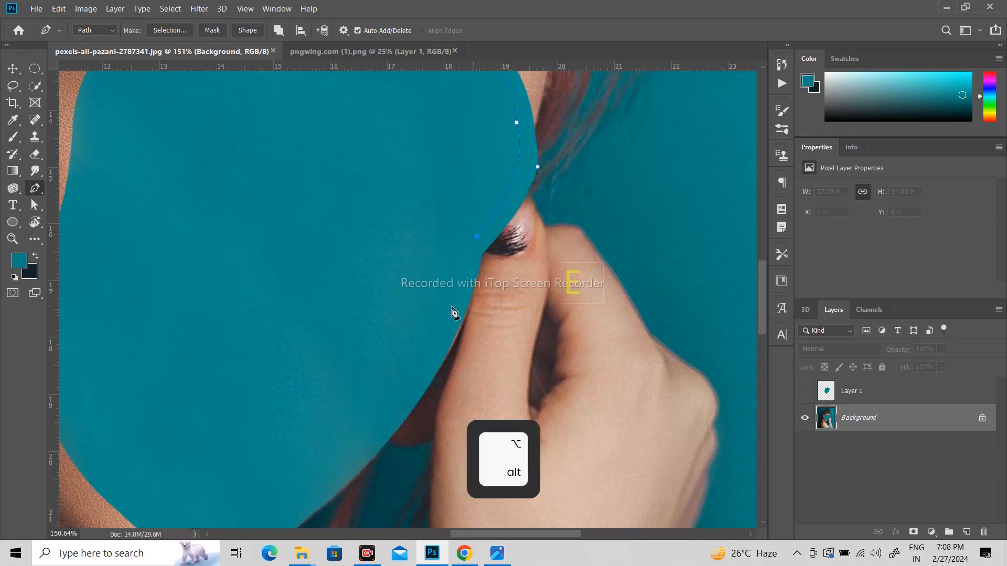
{"action": "key", "text": "space"}
{"action": "left_click_drag", "start_coordinate": [456, 315], "coordinate": [512, 196]}
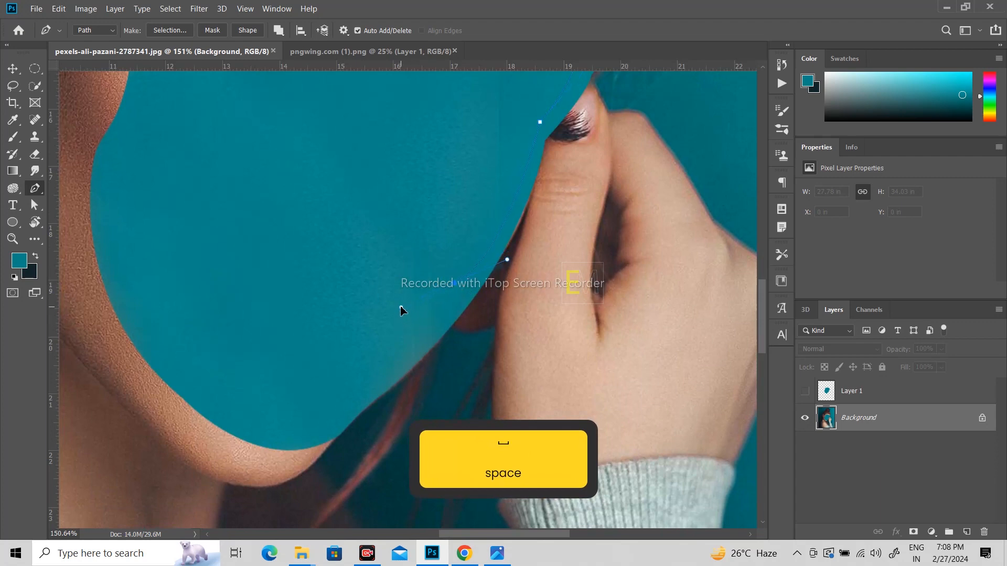
{"action": "key", "text": "ctrl+z"}
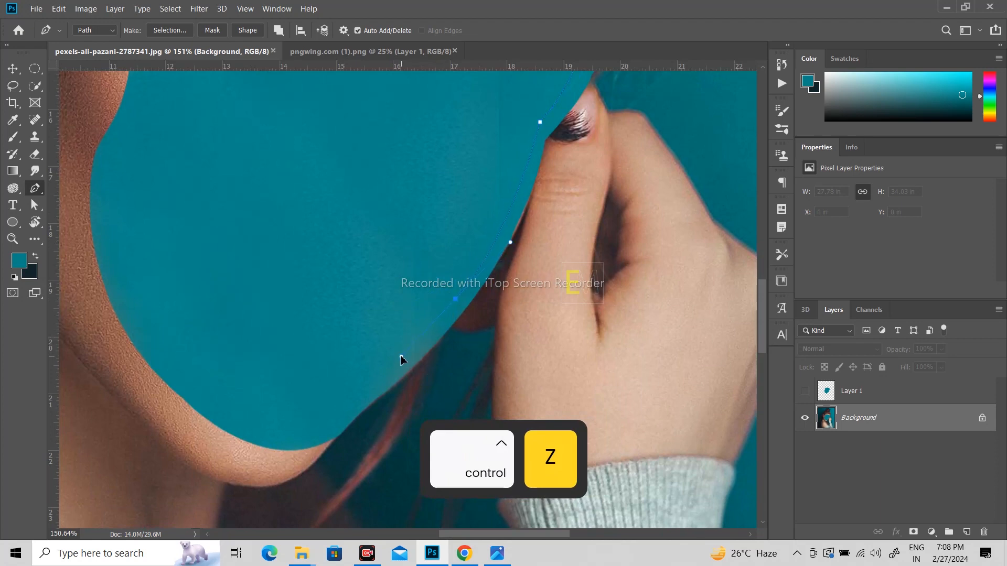
{"action": "left_click", "coordinate": [455, 298], "text": "alt"}
{"action": "key", "text": "space"}
{"action": "left_click_drag", "start_coordinate": [384, 318], "coordinate": [424, 223]}
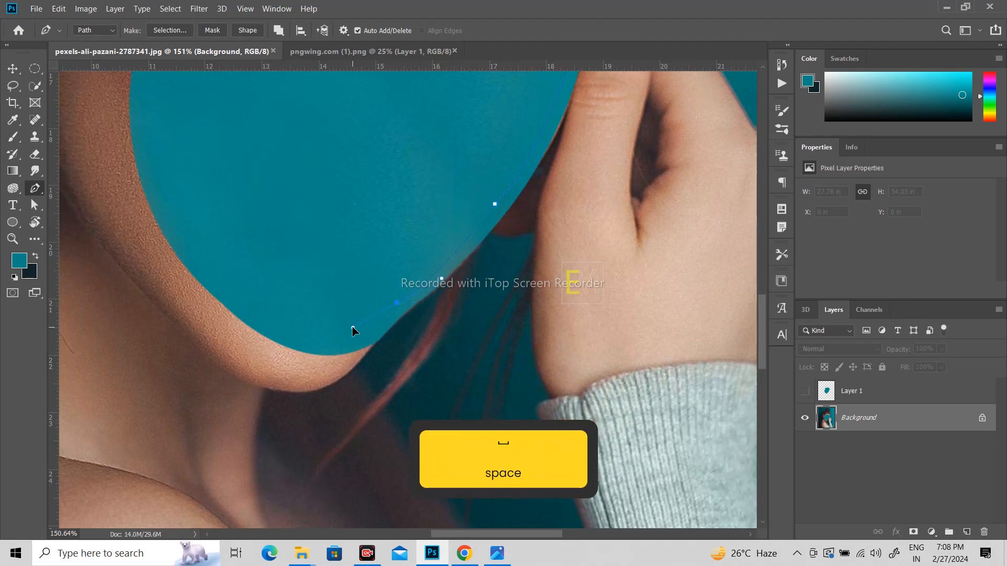
{"action": "left_click", "coordinate": [397, 303], "text": "alt"}
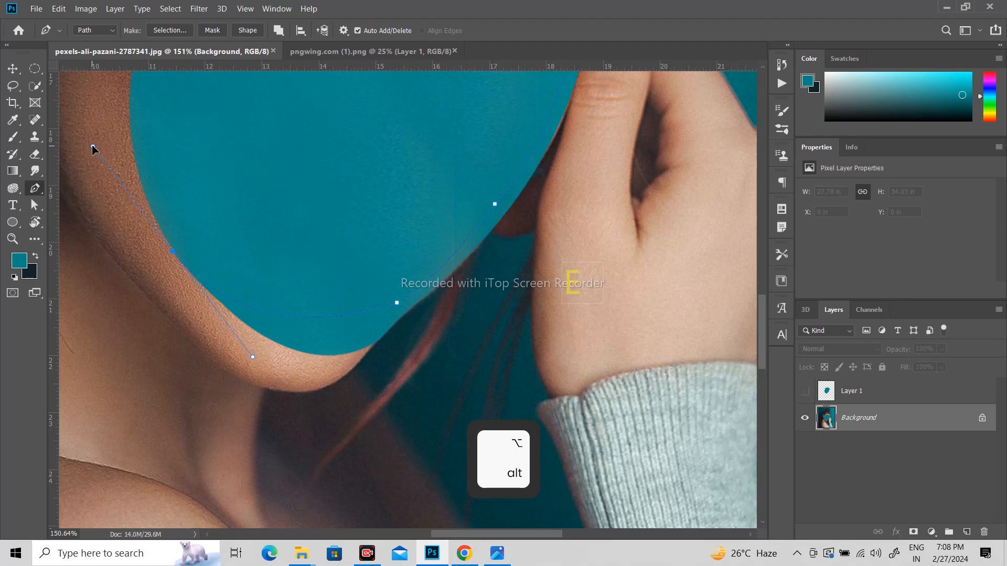
- Continue the path along the chin and up the edge to the hairline, then load it as a selection
{"action": "left_click", "coordinate": [171, 254], "text": "alt"}
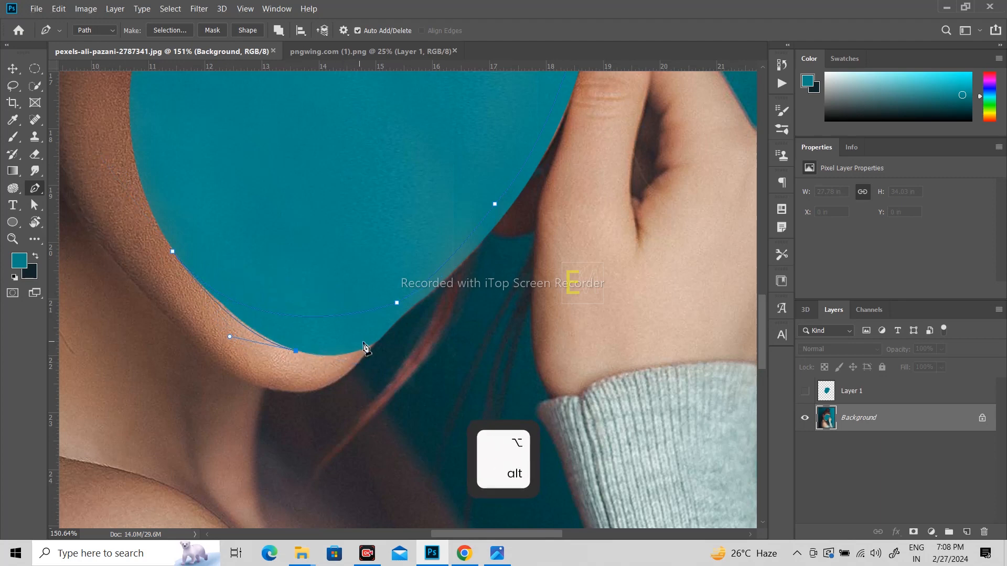
{"action": "left_click_drag", "start_coordinate": [383, 338], "coordinate": [411, 321]}
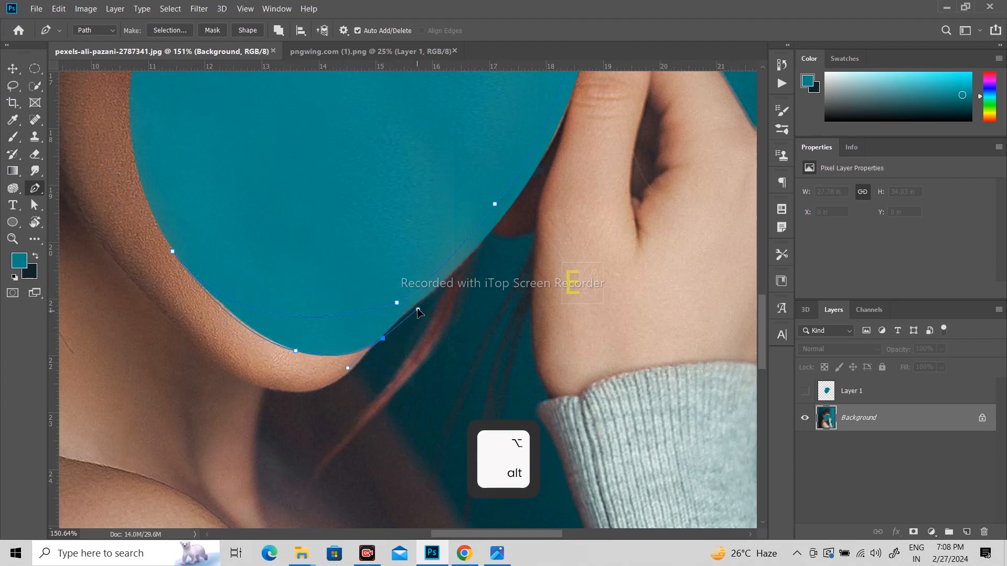
{"action": "left_click", "coordinate": [383, 340], "text": "alt"}
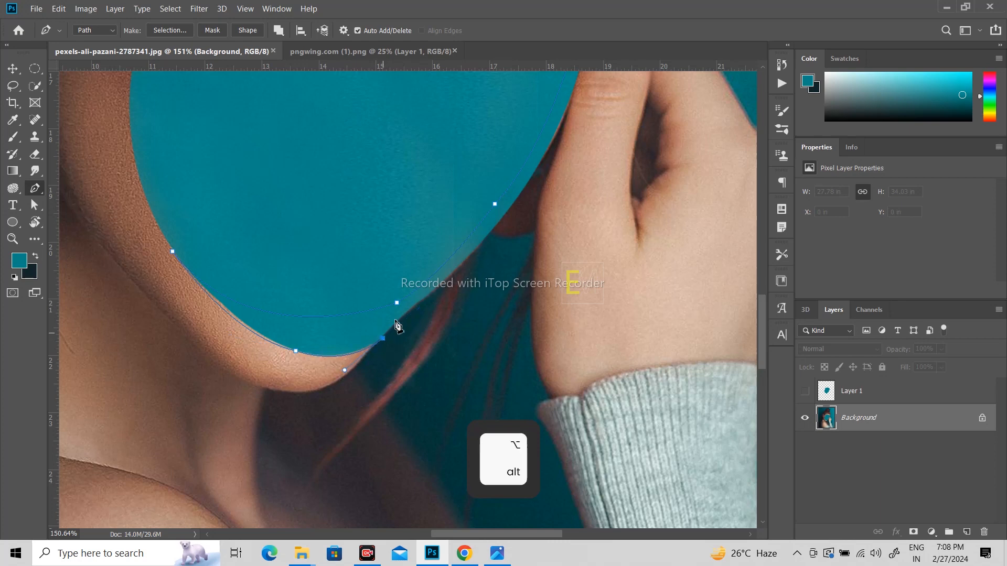
{"action": "left_click_drag", "start_coordinate": [407, 271], "coordinate": [305, 298]}
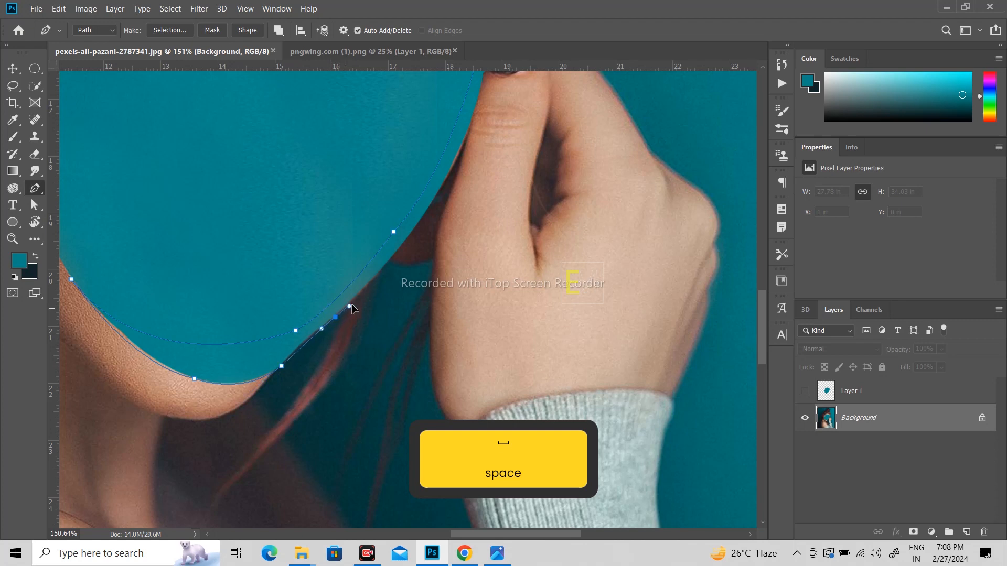
{"action": "left_click_drag", "start_coordinate": [361, 303], "coordinate": [357, 301]}
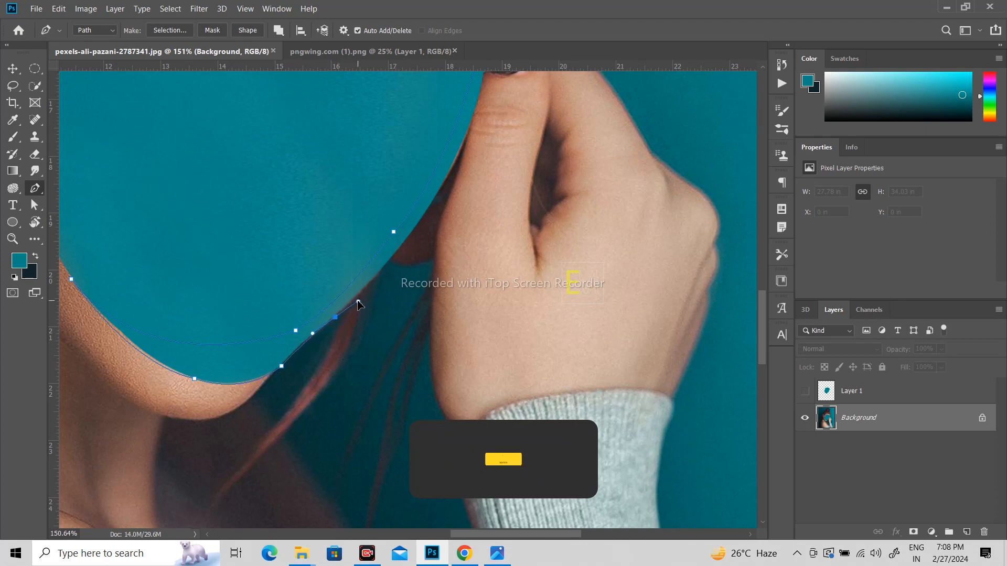
{"action": "left_click", "coordinate": [336, 318], "text": "alt"}
{"action": "left_click_drag", "start_coordinate": [403, 240], "coordinate": [373, 304]}
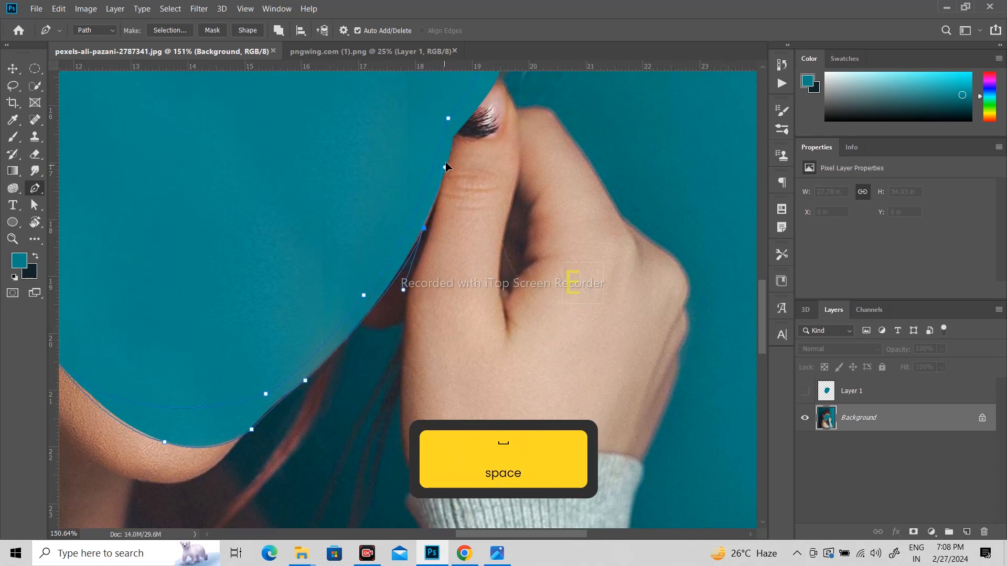
{"action": "left_click", "coordinate": [425, 231], "text": "alt"}
{"action": "left_click_drag", "start_coordinate": [459, 197], "coordinate": [447, 255]}
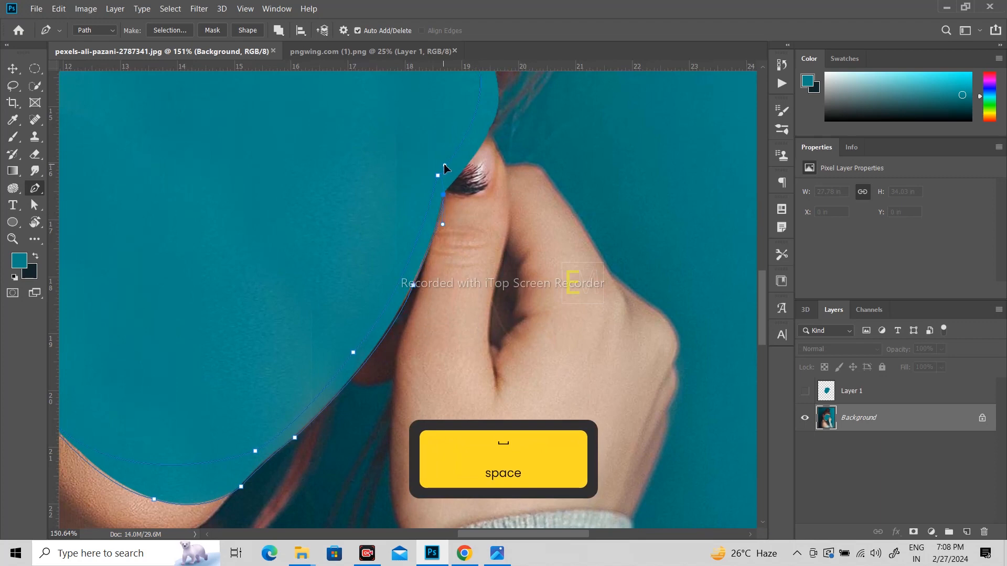
{"action": "left_click_drag", "start_coordinate": [464, 189], "coordinate": [457, 295]}
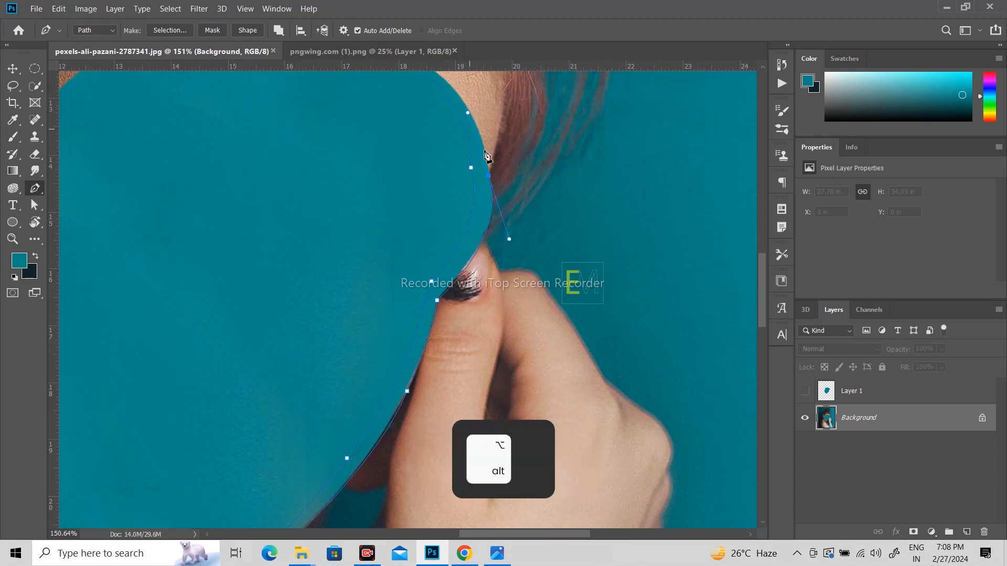
{"action": "left_click", "coordinate": [489, 176], "text": "alt"}
{"action": "left_click_drag", "start_coordinate": [494, 164], "coordinate": [517, 260]}
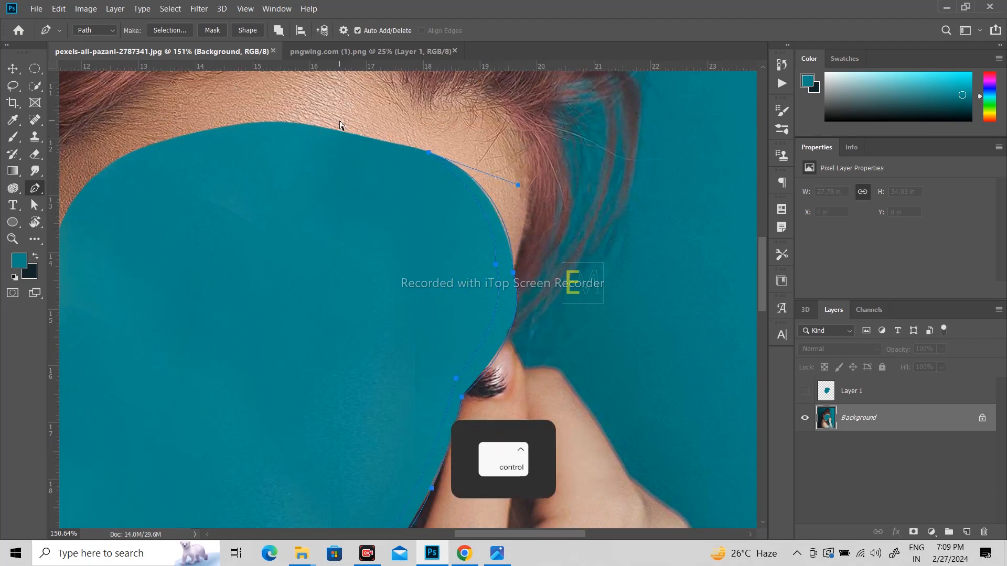
{"action": "key", "text": "ctrl+Return"}
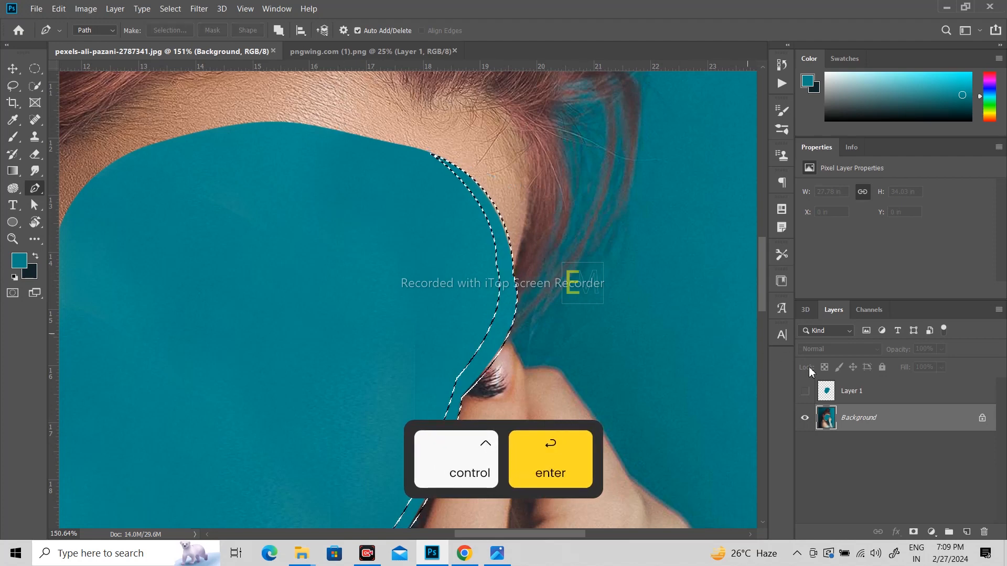
- On a new layer, fill the selection with eyedropper-sampled skin tones, ending on a lighter brown
{"action": "left_click", "coordinate": [968, 531]}
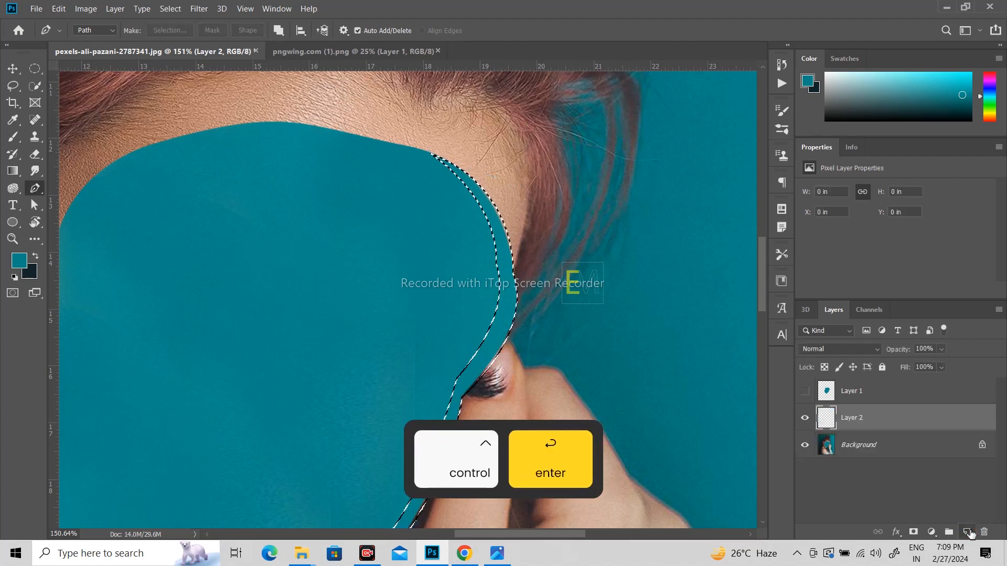
{"action": "scroll", "coordinate": [472, 209], "scroll_direction": "down", "scroll_amount": 5}
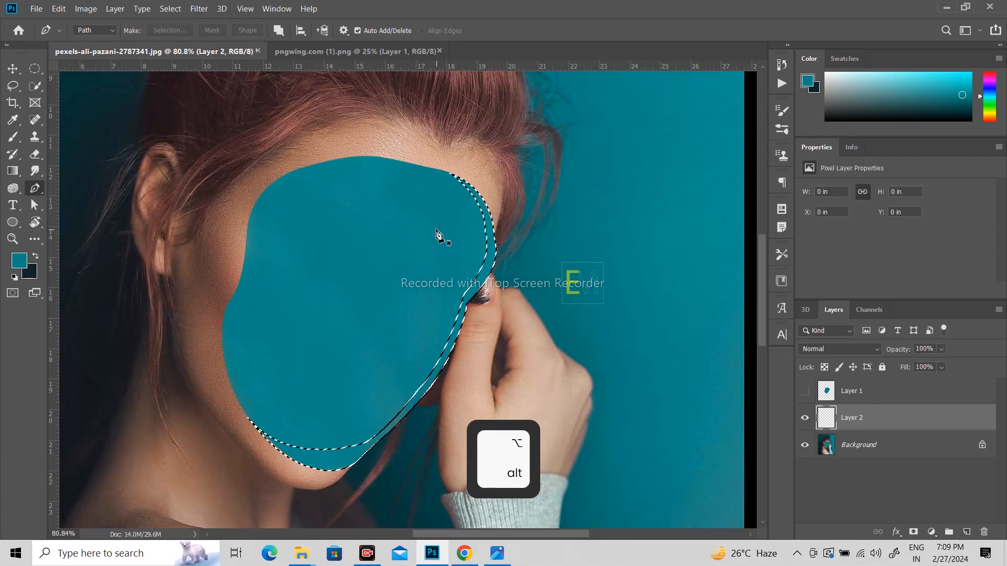
{"action": "key", "text": "i"}
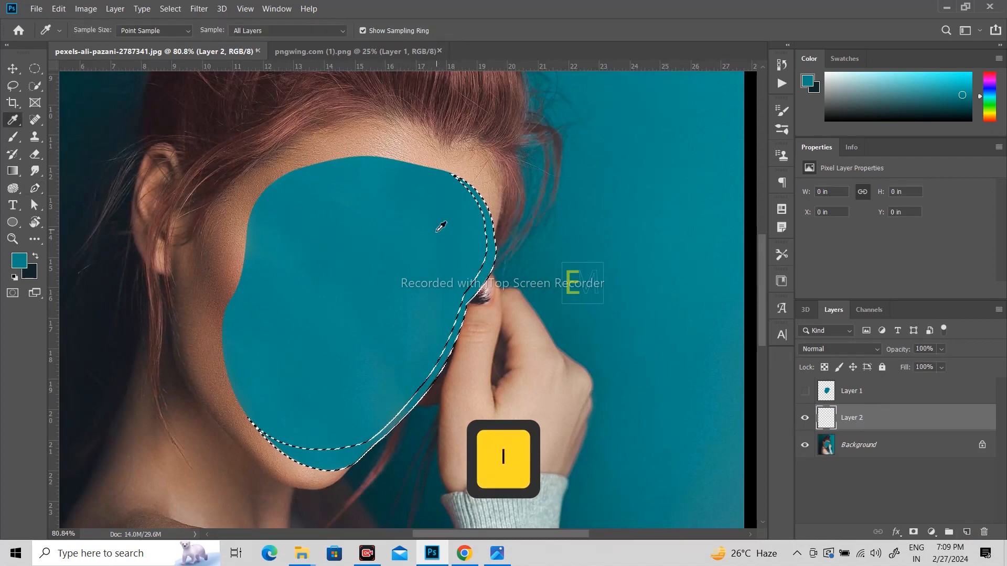
{"action": "left_click", "coordinate": [358, 137]}
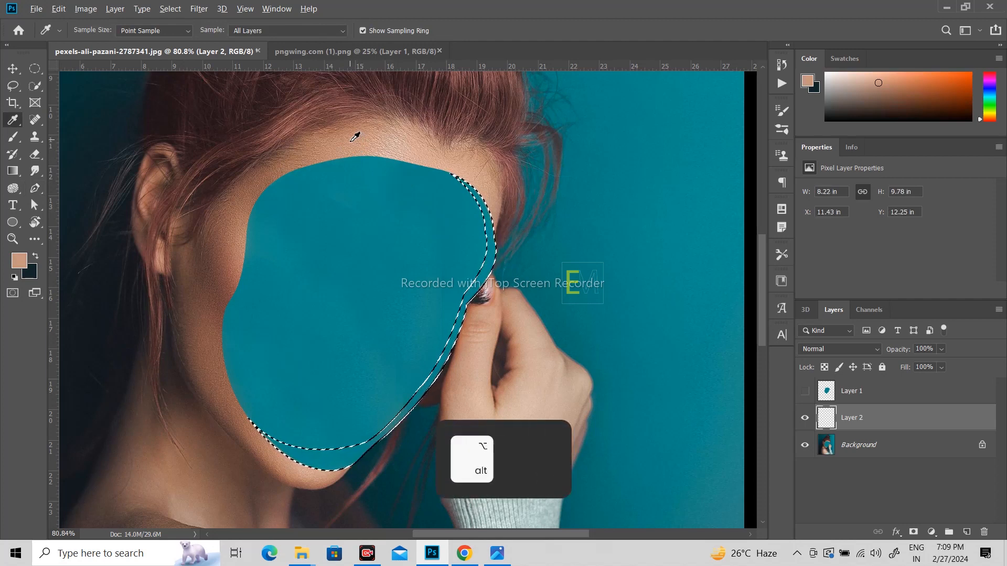
{"action": "key", "text": "alt+BackSpace"}
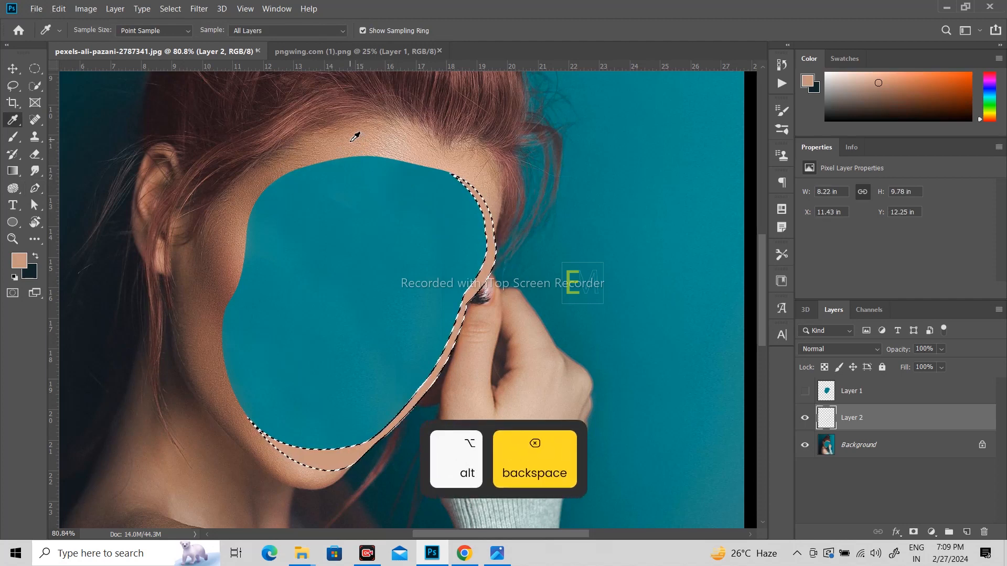
{"action": "left_click", "coordinate": [274, 172]}
{"action": "key", "text": "alt+BackSpace"}
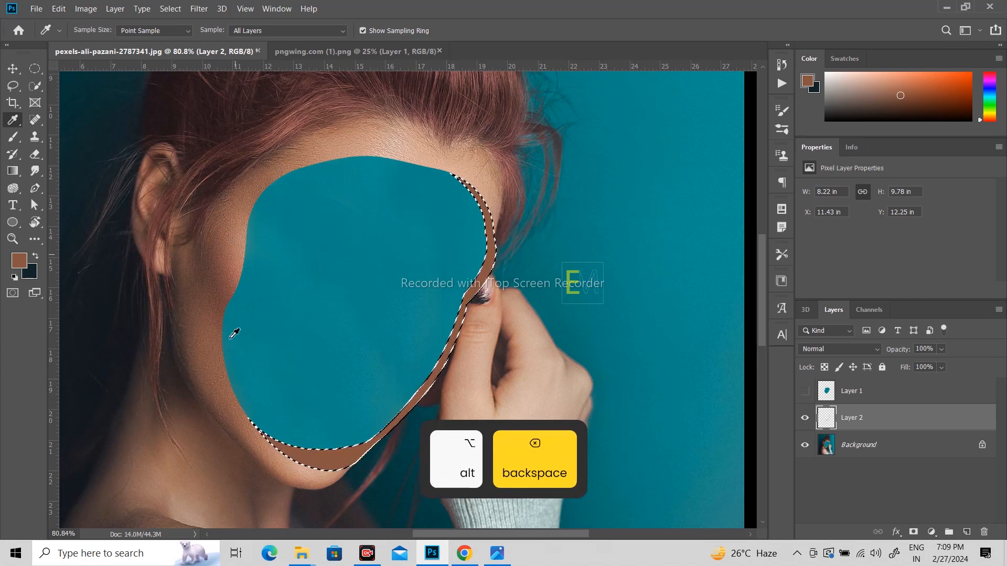
{"action": "left_click", "coordinate": [341, 138]}
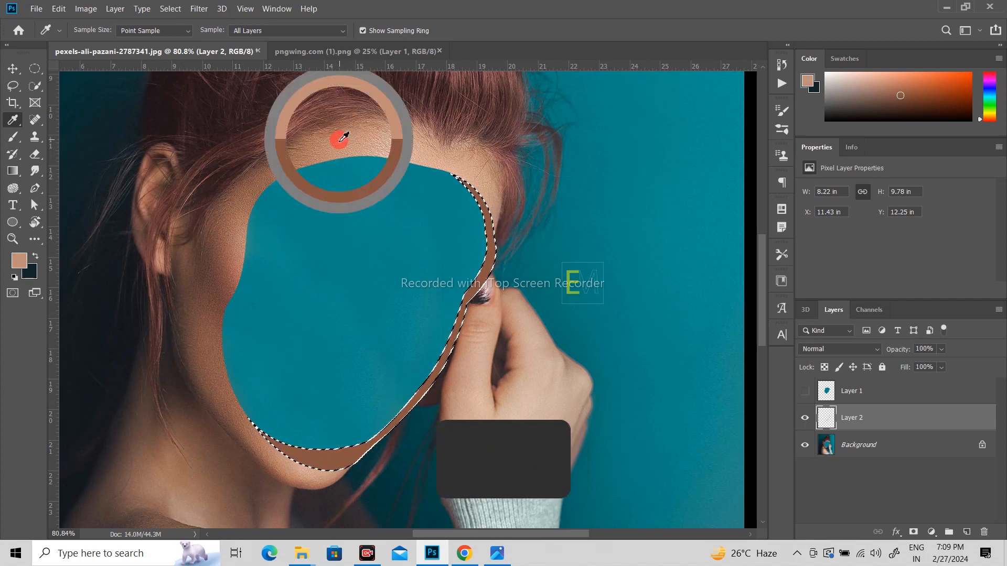
{"action": "key", "text": "alt+BackSpace"}
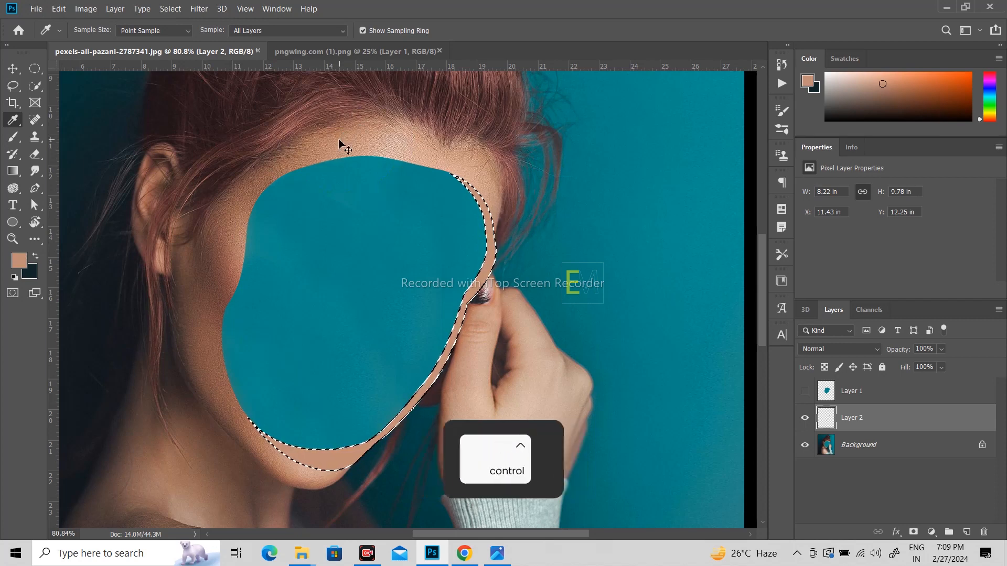
- Check the fill, restore the selection and refill it with a darker sampled skin tone, then deselect
{"action": "key", "text": "ctrl+d"}
{"action": "scroll", "coordinate": [391, 230], "scroll_direction": "down", "scroll_amount": 2}
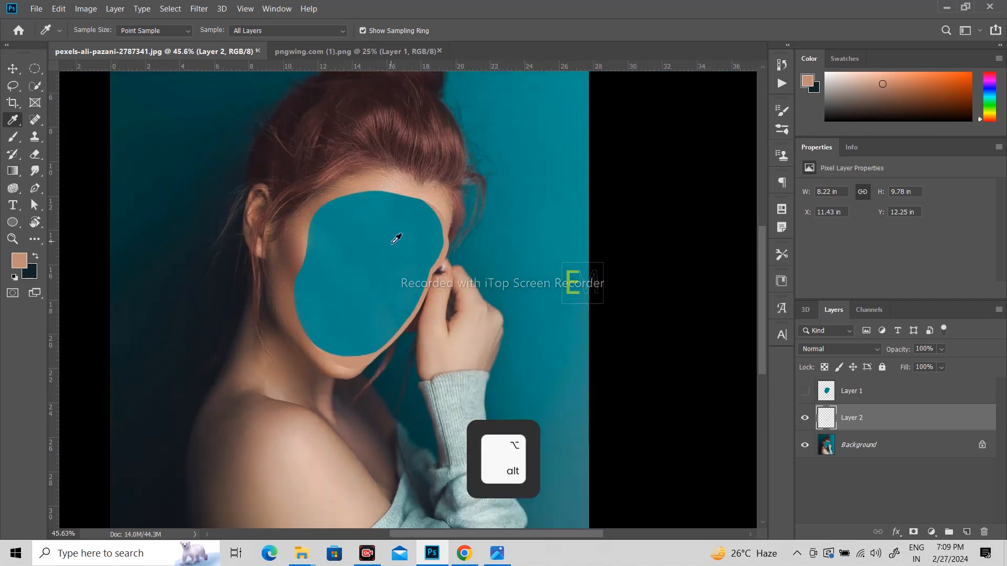
{"action": "scroll", "coordinate": [424, 229], "scroll_direction": "up", "scroll_amount": 1}
{"action": "key", "text": "ctrl+z"}
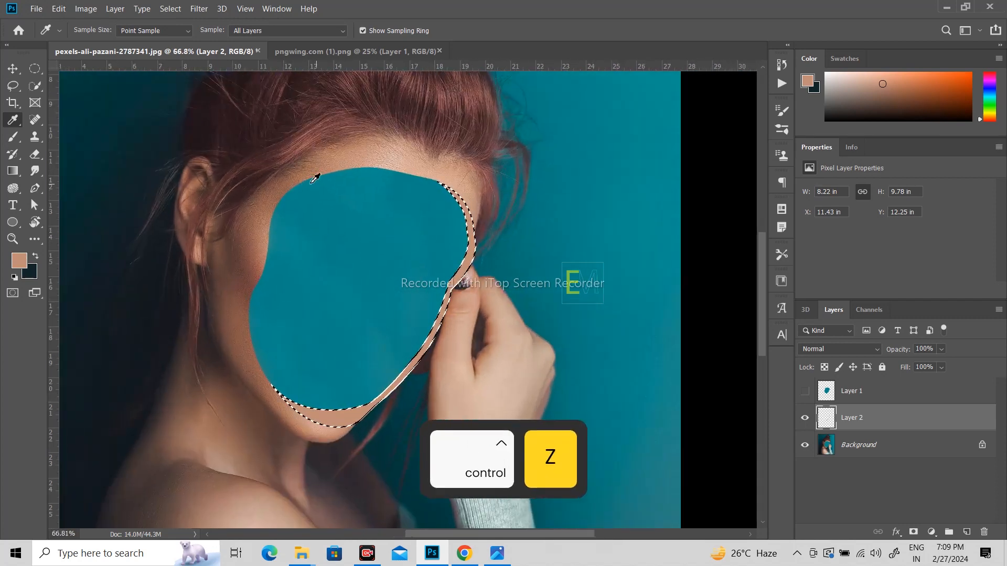
{"action": "left_click", "coordinate": [304, 178]}
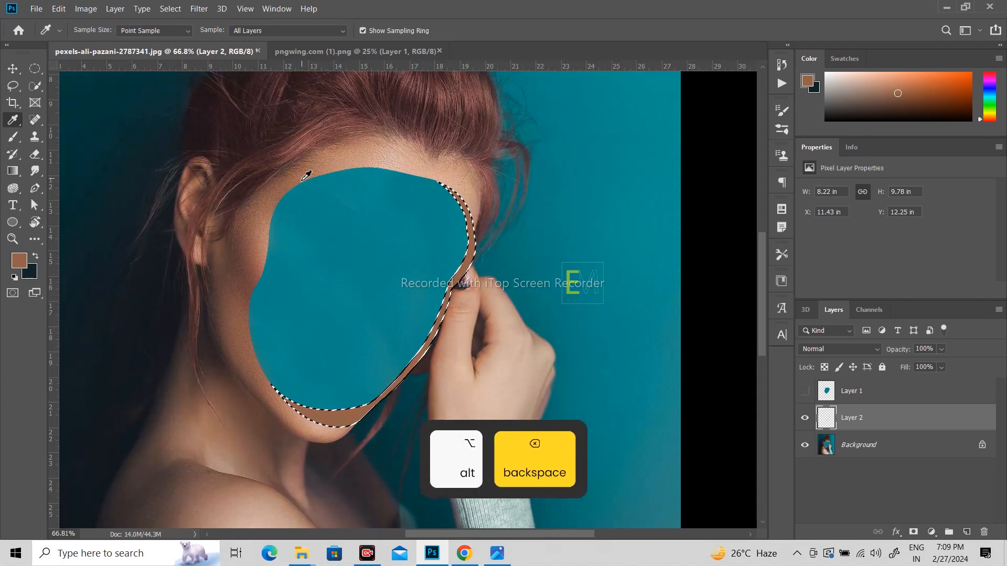
{"action": "key", "text": "ctrl+d"}
{"action": "scroll", "coordinate": [375, 239], "scroll_direction": "down", "scroll_amount": 2}
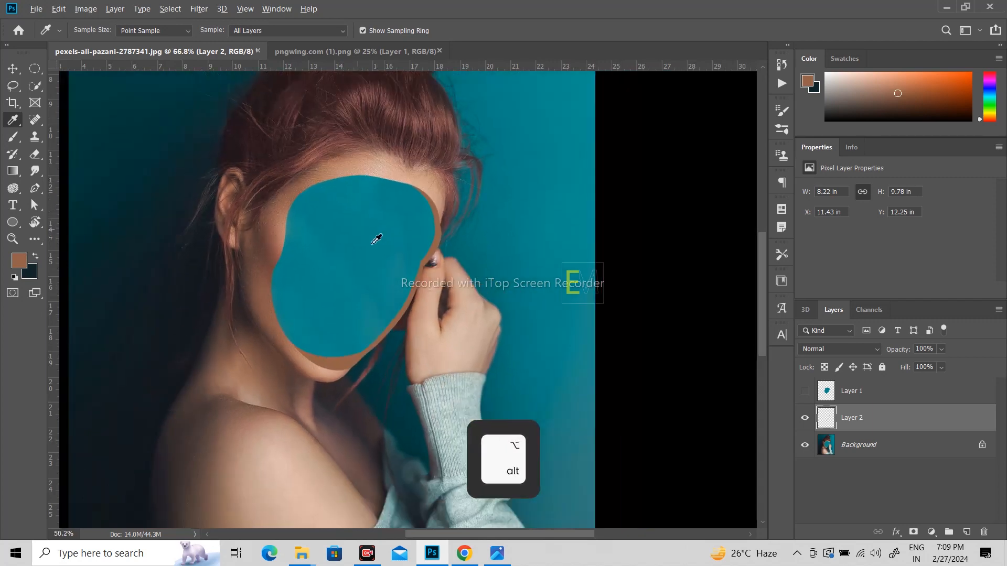
{"action": "key", "text": "p"}
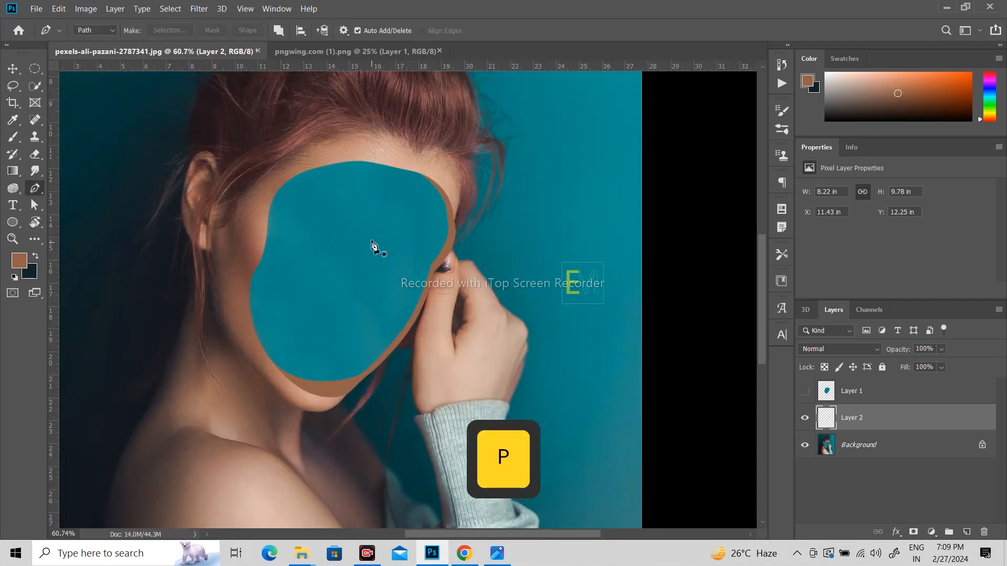
- Draw a new pen path from the forehead along the jaw, cheek and hand back to the hairline, and load it as a selection
{"action": "left_click", "coordinate": [374, 163]}
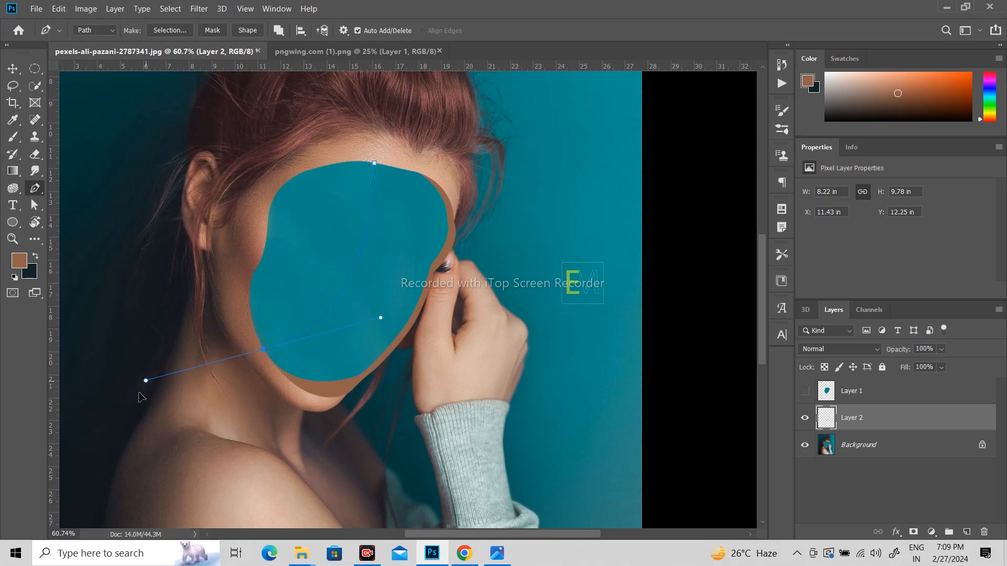
{"action": "left_click_drag", "start_coordinate": [141, 397], "coordinate": [135, 398]}
{"action": "left_click", "coordinate": [265, 353], "text": "alt"}
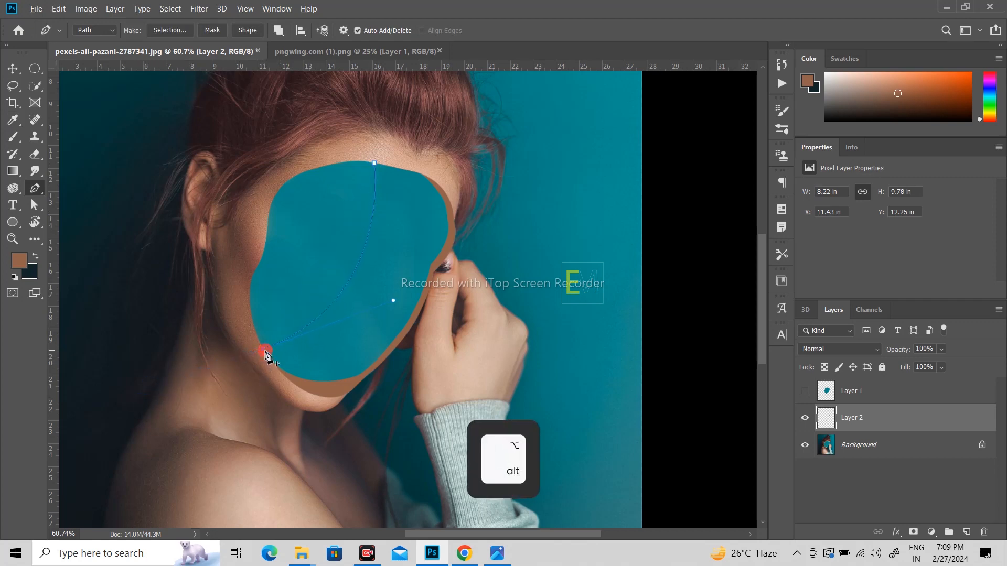
{"action": "scroll", "coordinate": [348, 393], "scroll_direction": "up", "scroll_amount": 5}
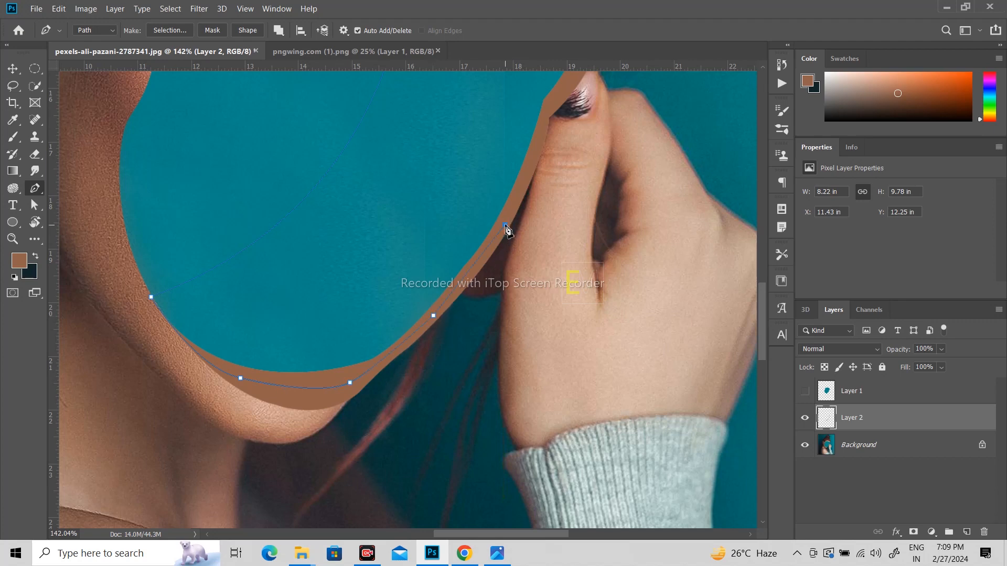
{"action": "left_click_drag", "start_coordinate": [567, 140], "coordinate": [515, 274]}
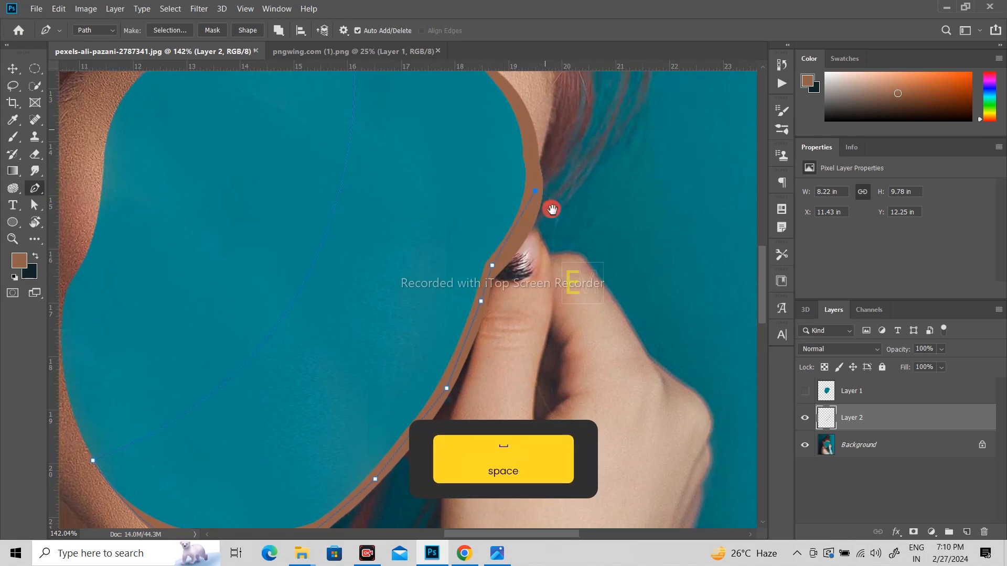
{"action": "left_click_drag", "start_coordinate": [551, 207], "coordinate": [562, 319]}
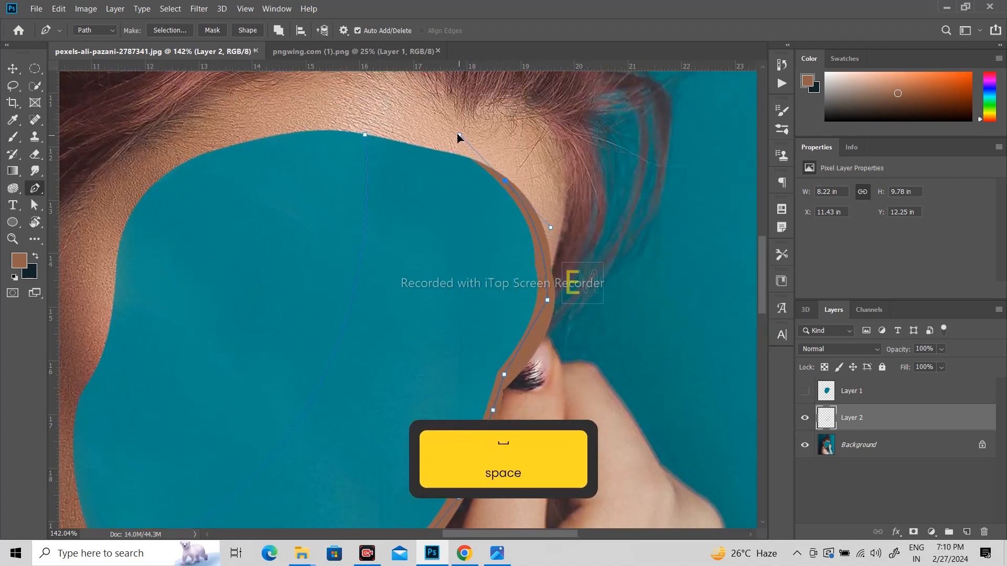
{"action": "left_click", "coordinate": [504, 181], "text": "alt"}
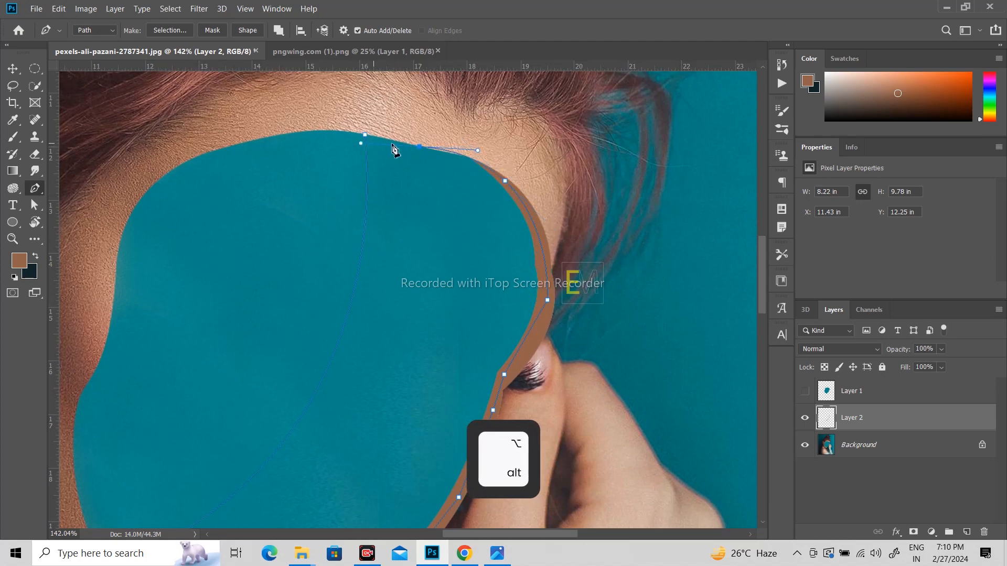
{"action": "left_click", "coordinate": [419, 148], "text": "alt"}
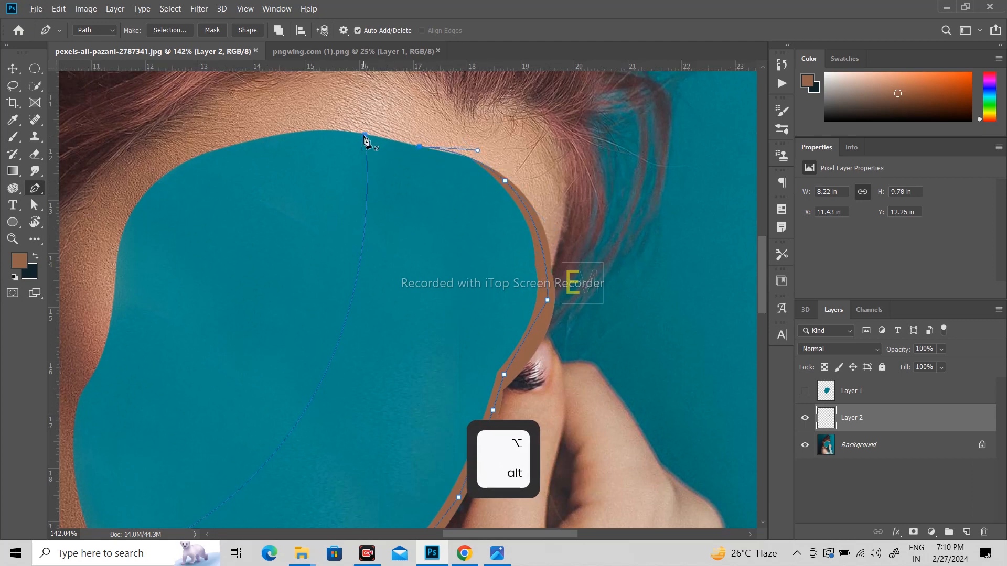
{"action": "scroll", "coordinate": [400, 154], "scroll_direction": "down", "scroll_amount": 5}
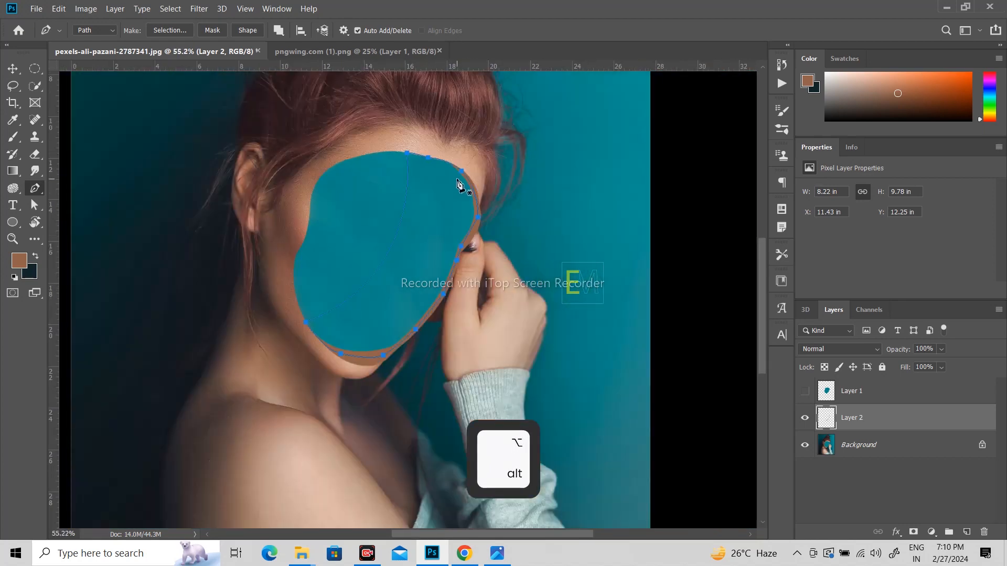
{"action": "key", "text": "ctrl+Return"}
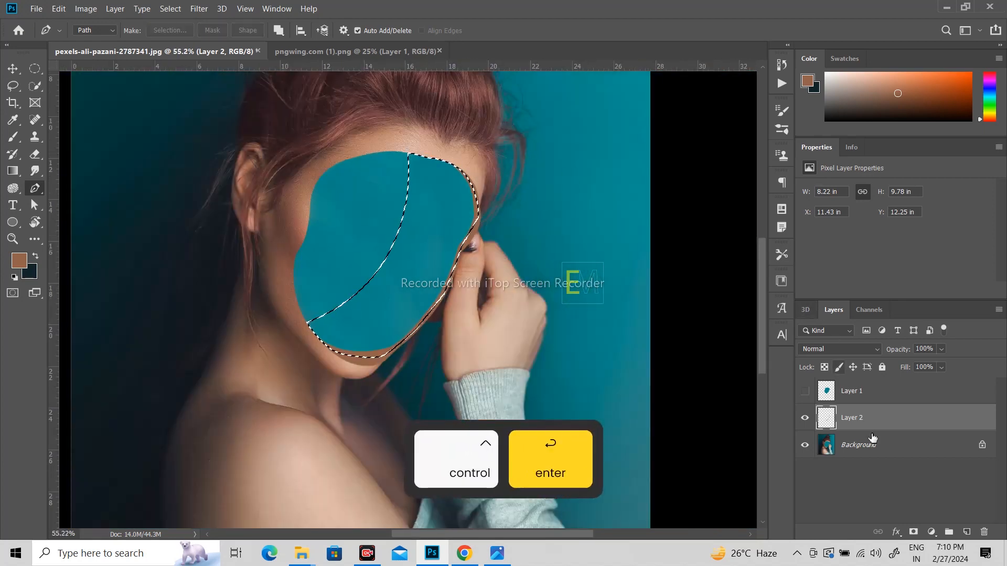
- Fill the crescent with the skin colour on a new Layer 3 above Background, then reload Layer 3's shape as a selection
{"action": "left_click", "coordinate": [915, 440]}
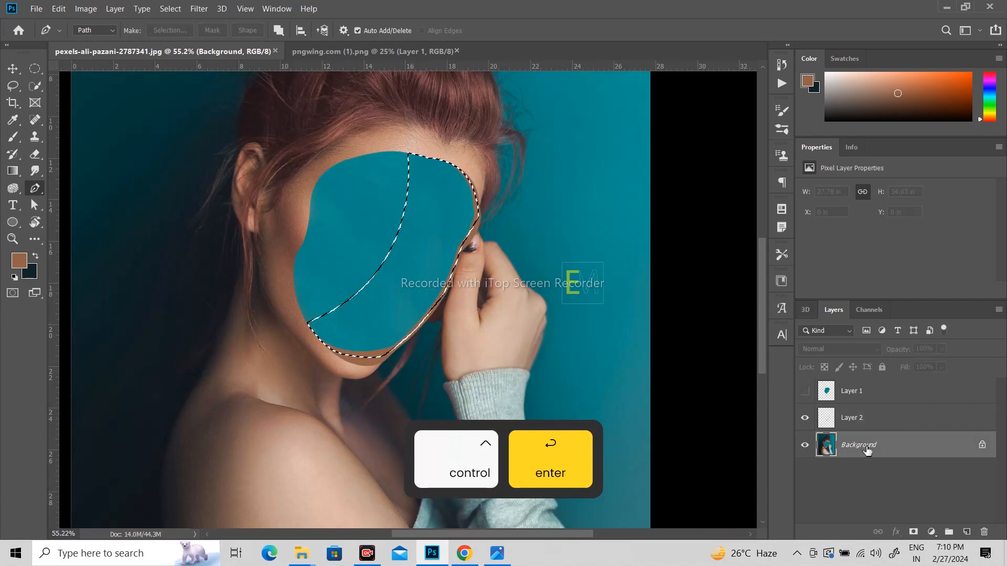
{"action": "left_click", "coordinate": [966, 532]}
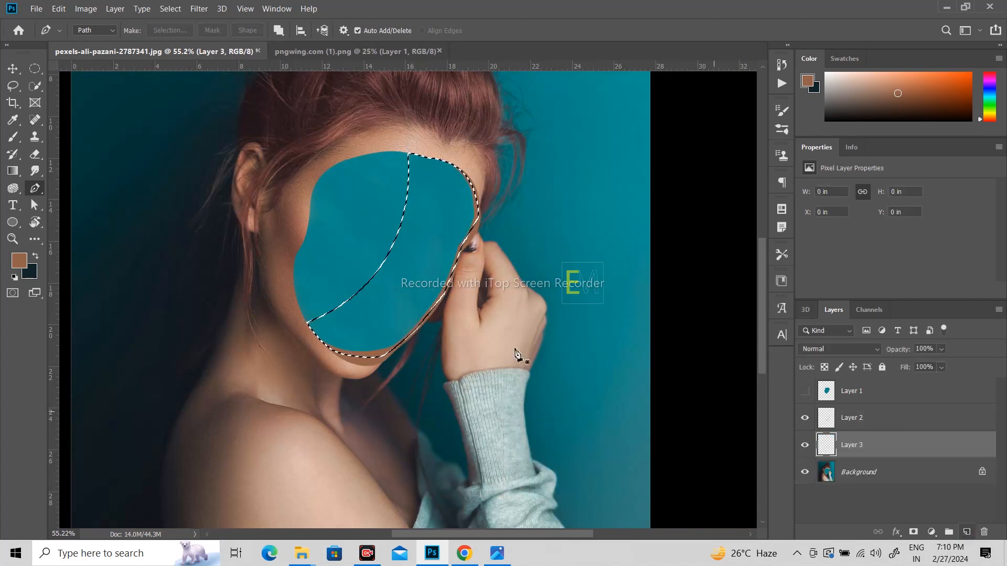
{"action": "key", "text": "i"}
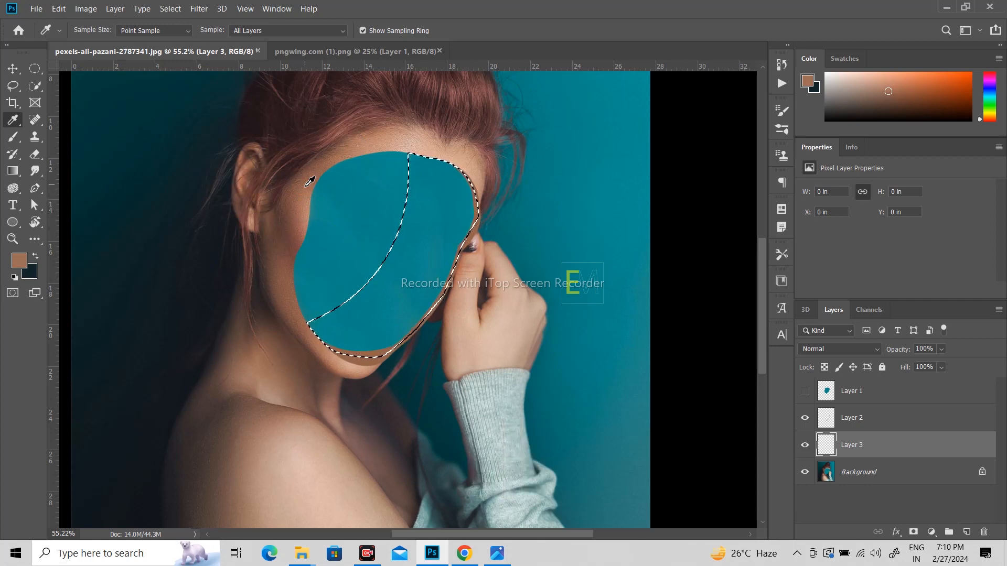
{"action": "key", "text": "alt+BackSpace"}
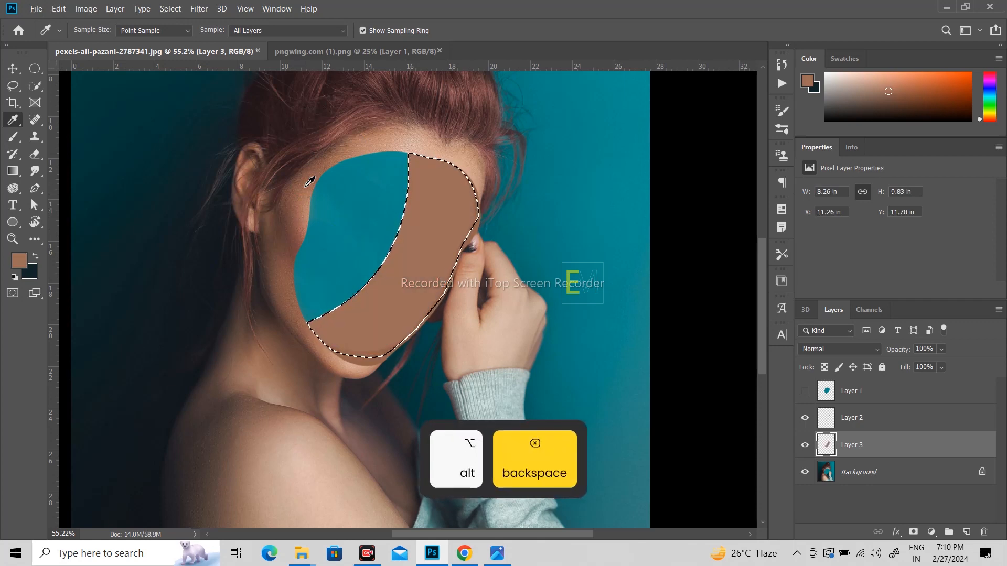
{"action": "key", "text": "ctrl+d"}
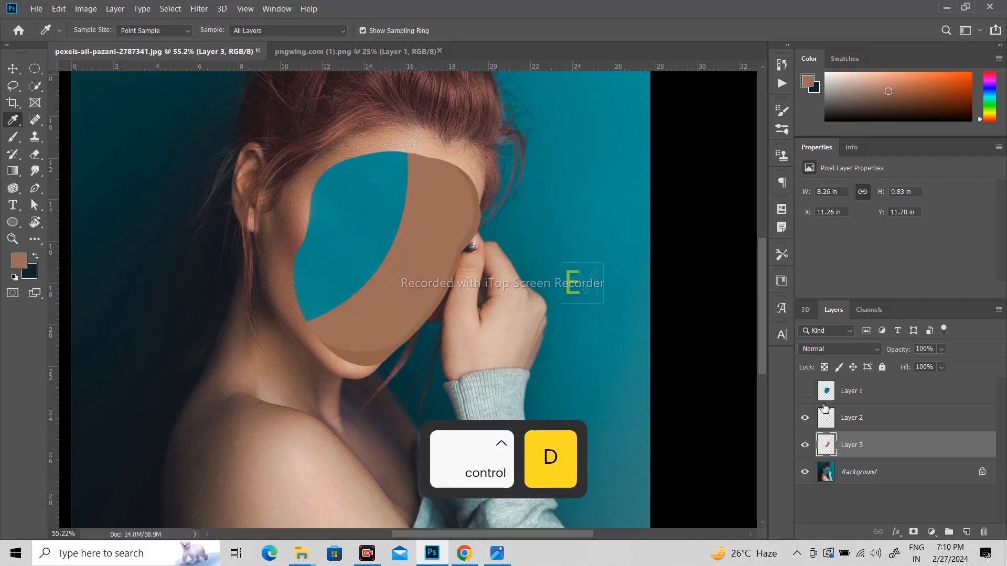
{"action": "left_click", "coordinate": [826, 445], "text": "ctrl"}
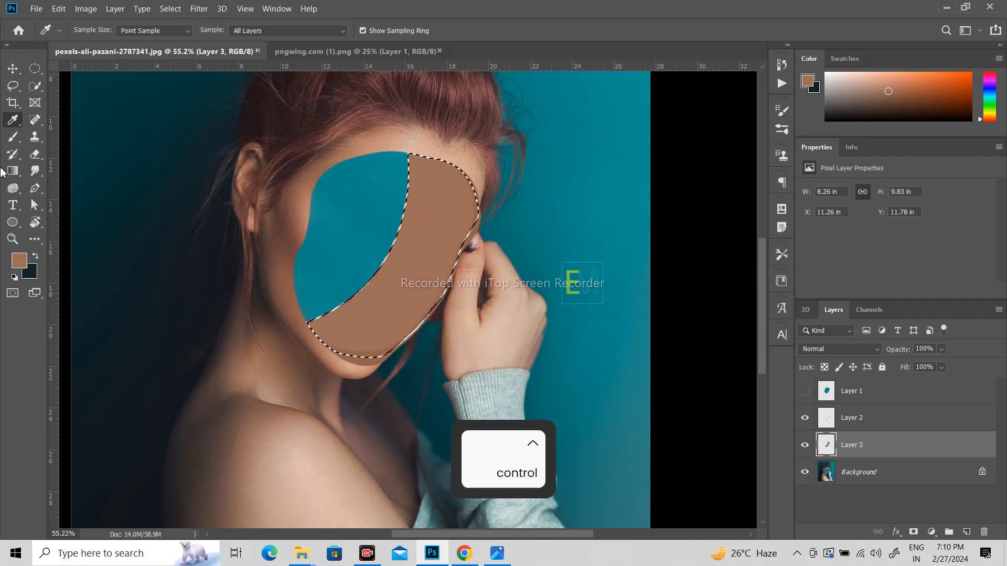
{"action": "left_click", "coordinate": [14, 139]}
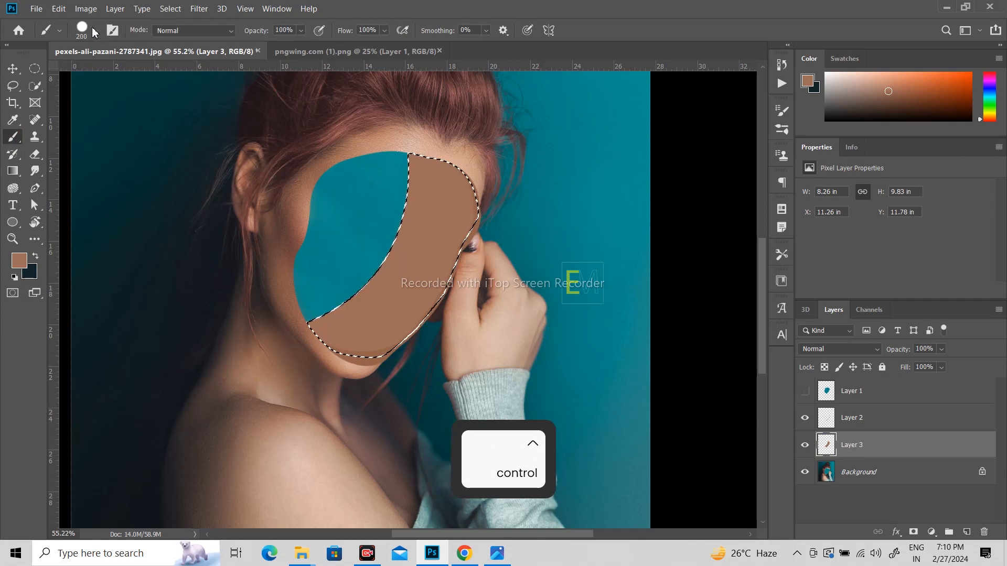
- With a soft round brush, paint a lighter sampled tan across the lower part of the selection
{"action": "left_click", "coordinate": [95, 30]}
{"action": "left_click", "coordinate": [108, 171]}
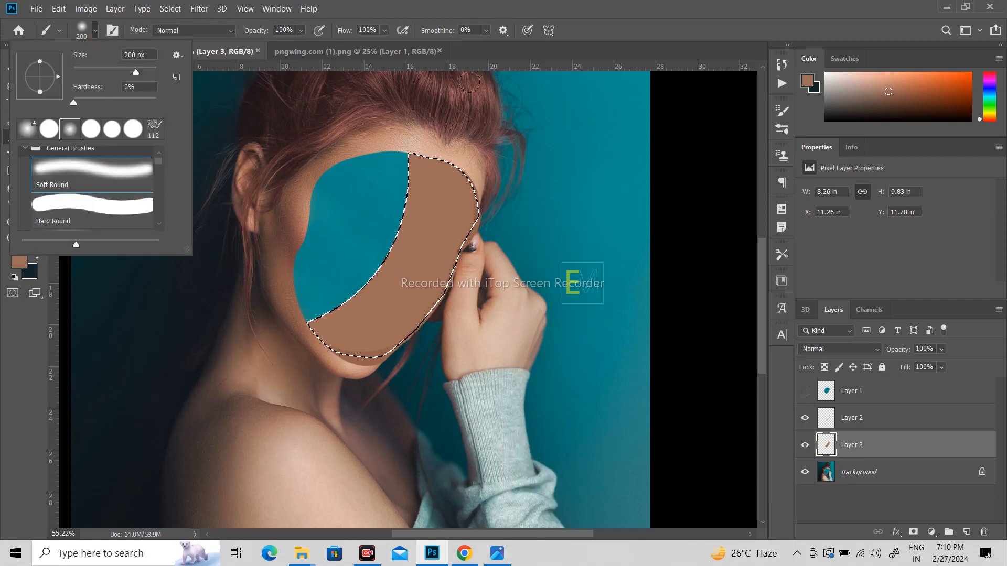
{"action": "left_click", "coordinate": [605, 22]}
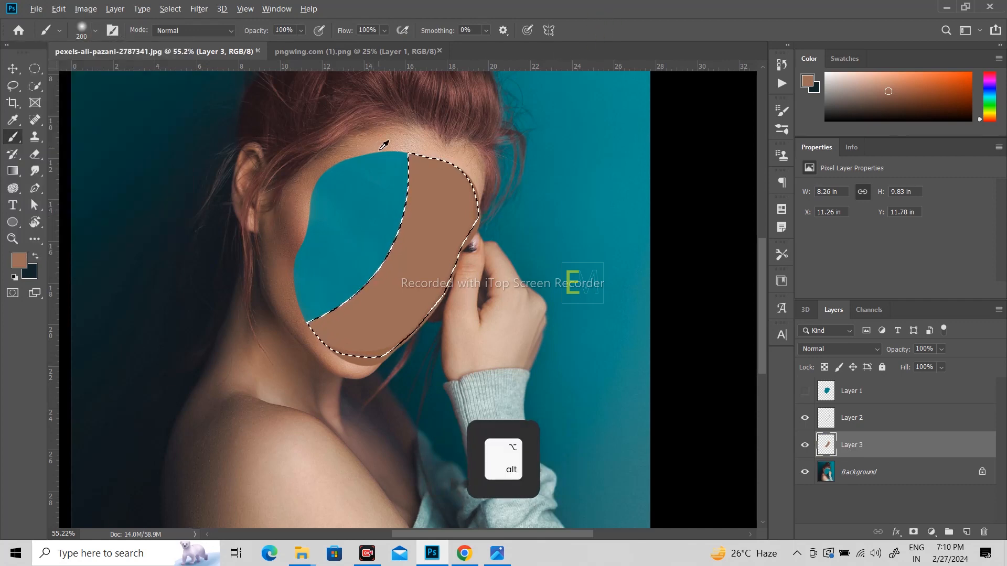
{"action": "left_click", "coordinate": [351, 370], "text": "alt"}
{"action": "right_click", "coordinate": [357, 357], "text": "alt"}
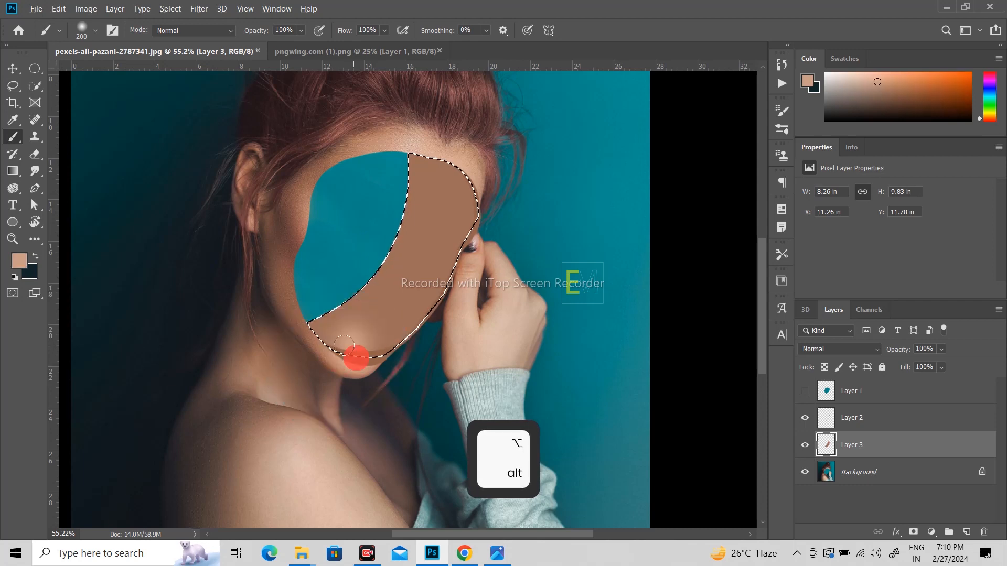
{"action": "mouse_move", "coordinate": [362, 348]}
{"action": "left_mouse_down"}
{"action": "mouse_move", "coordinate": [334, 337]}
{"action": "mouse_move", "coordinate": [378, 328]}
{"action": "left_mouse_up"}
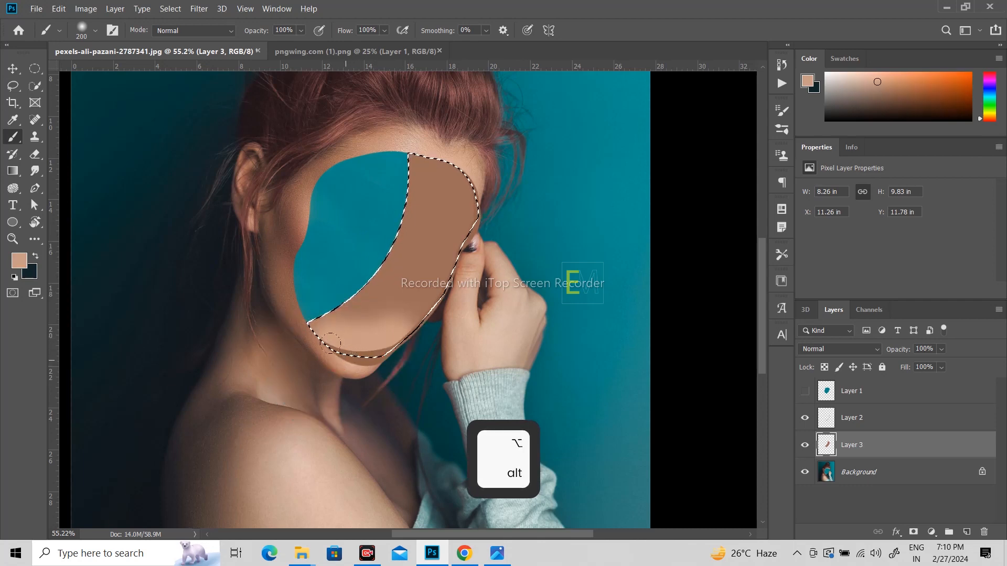
- At 52% brush opacity, darken the patch from forehead to cheek and along its lower right edge
{"action": "left_click", "coordinate": [294, 212], "text": "alt"}
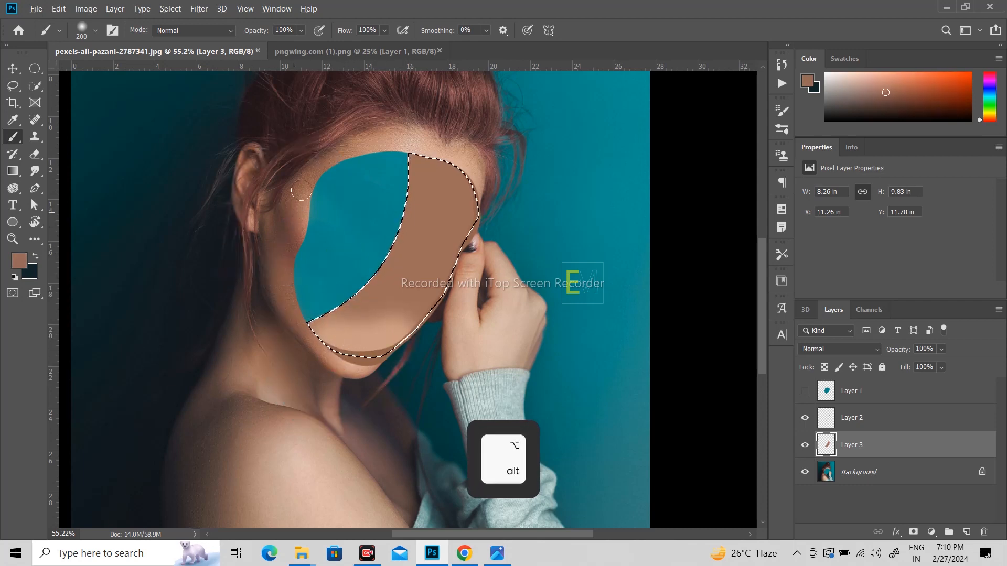
{"action": "left_click_drag", "start_coordinate": [260, 30], "coordinate": [260, 31]}
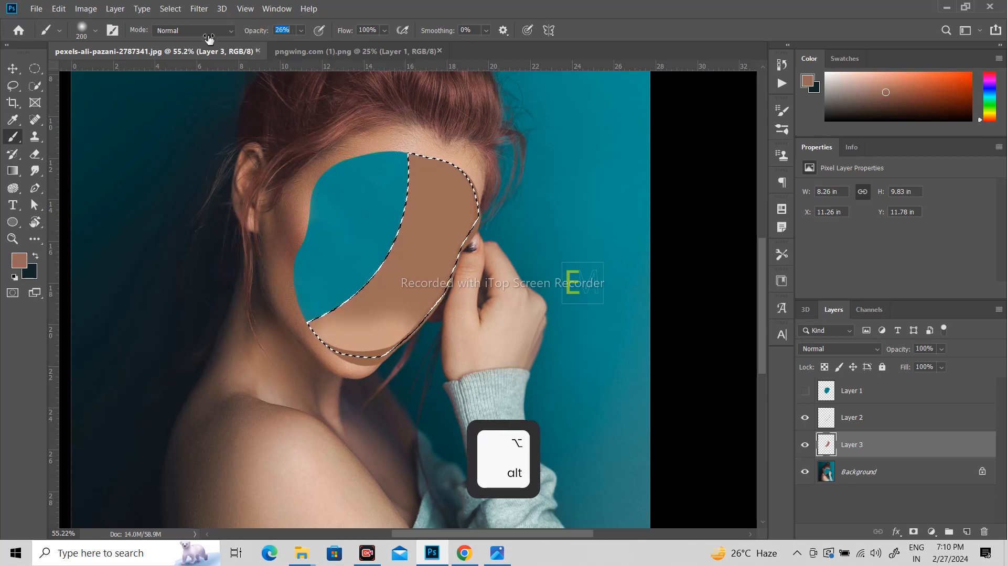
{"action": "left_click", "coordinate": [427, 191], "text": "alt"}
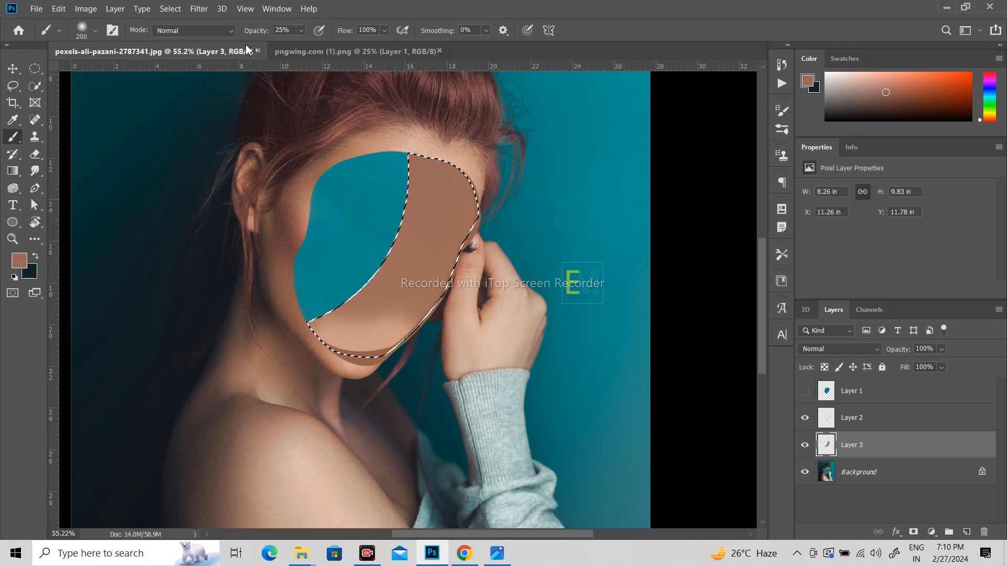
{"action": "left_click_drag", "start_coordinate": [256, 31], "coordinate": [263, 33]}
{"action": "left_click", "coordinate": [414, 213]}
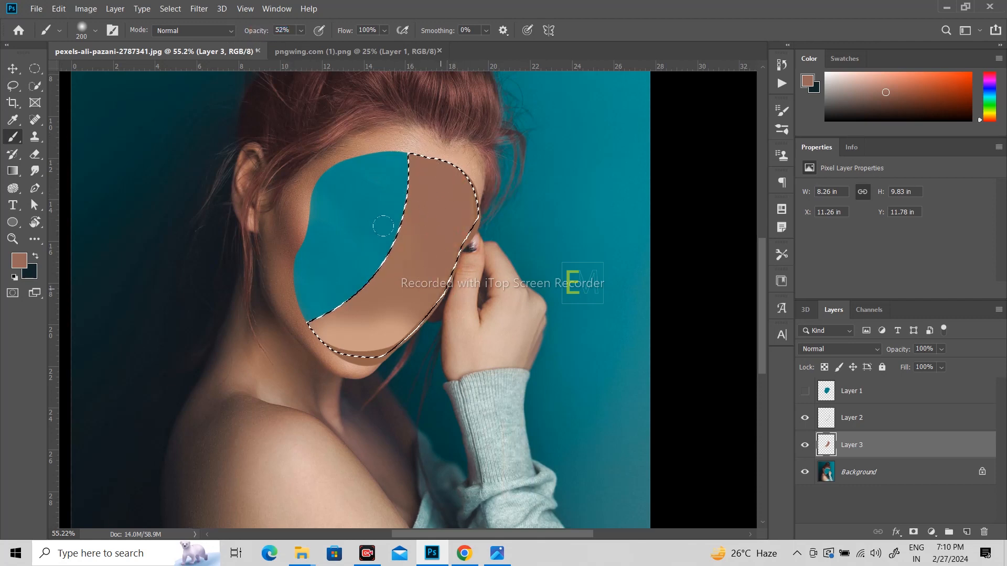
{"action": "left_click", "coordinate": [424, 141], "text": "alt"}
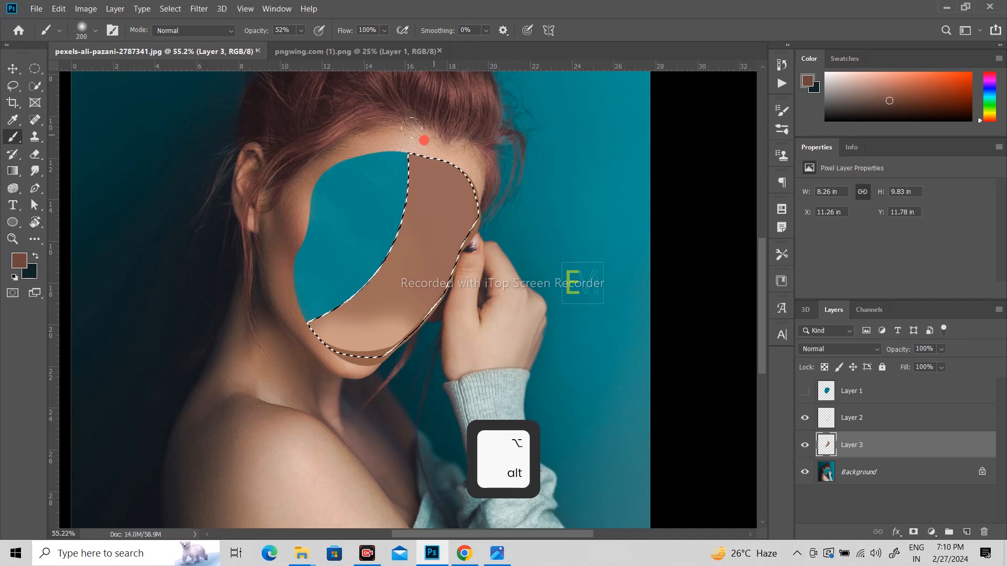
{"action": "mouse_move", "coordinate": [414, 163]}
{"action": "left_mouse_down"}
{"action": "mouse_move", "coordinate": [415, 196]}
{"action": "mouse_move", "coordinate": [461, 224]}
{"action": "mouse_move", "coordinate": [434, 283]}
{"action": "left_mouse_up"}
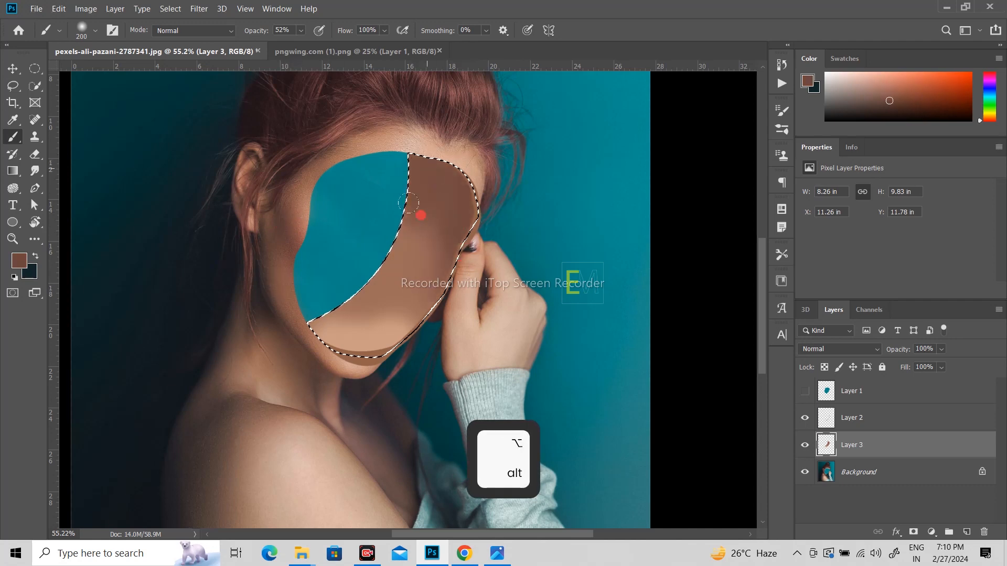
{"action": "left_click_drag", "start_coordinate": [408, 203], "coordinate": [408, 270]}
{"action": "left_click_drag", "start_coordinate": [446, 326], "coordinate": [442, 270]}
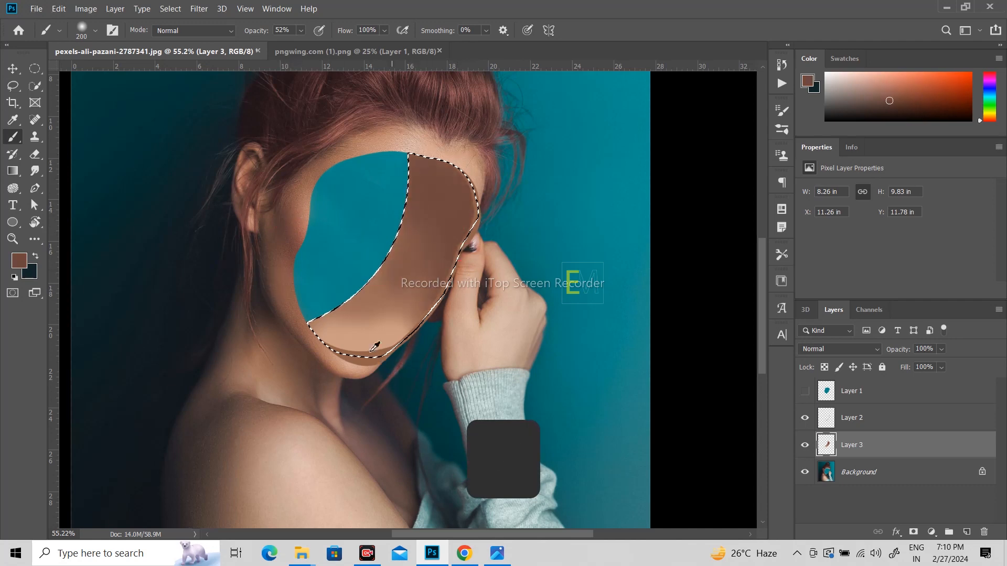
- Shade the patch's lower part with darker and lighter sampled skin tones, then deselect
{"action": "left_click", "coordinate": [361, 149], "text": "alt"}
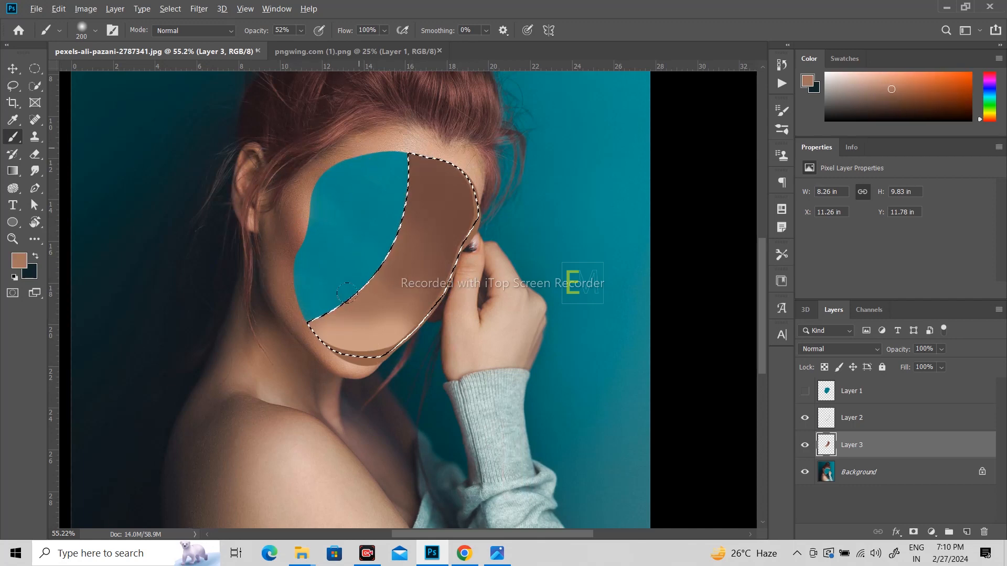
{"action": "mouse_move", "coordinate": [329, 322]}
{"action": "left_mouse_down"}
{"action": "mouse_move", "coordinate": [389, 334]}
{"action": "mouse_move", "coordinate": [357, 308]}
{"action": "left_mouse_up"}
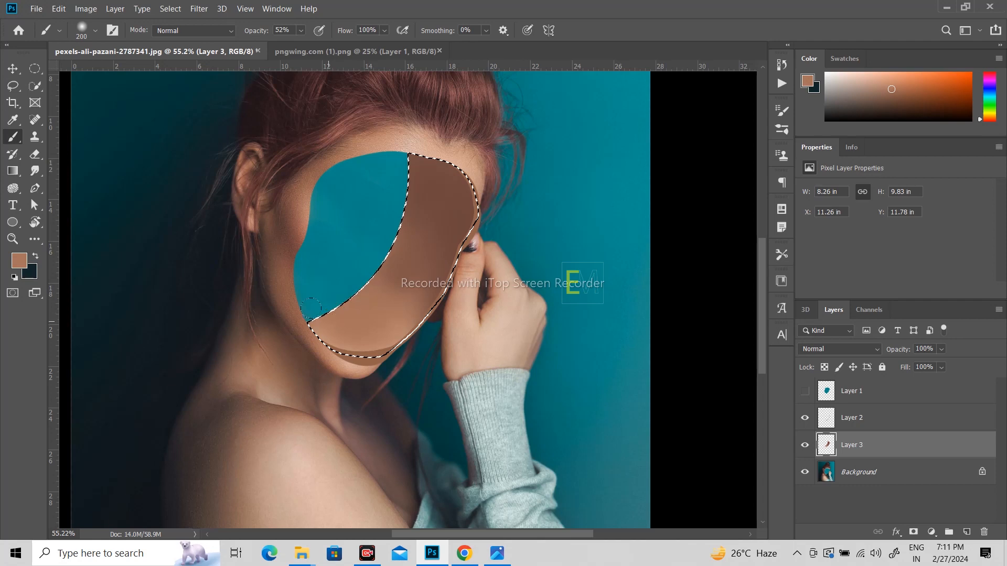
{"action": "left_click", "coordinate": [438, 222], "text": "alt"}
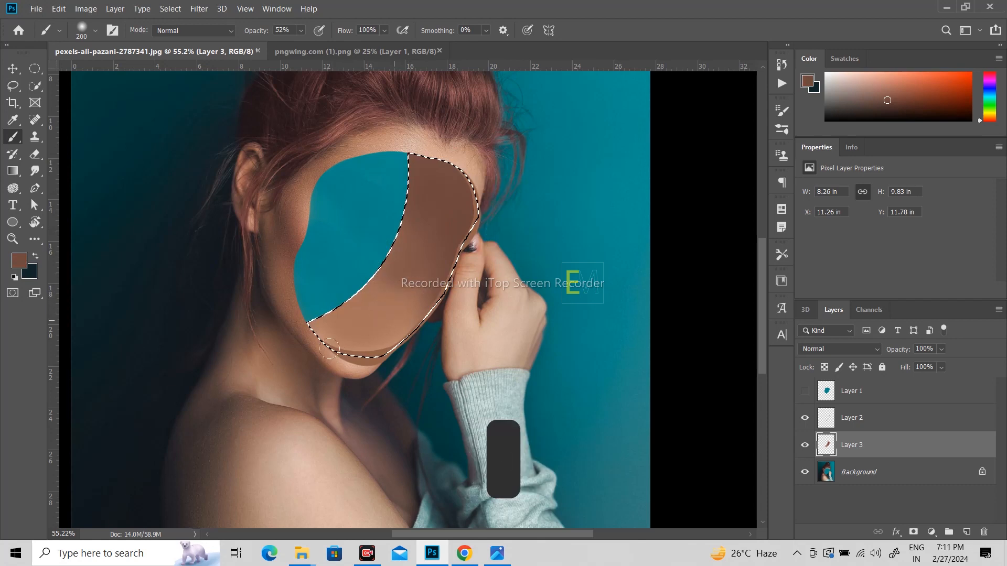
{"action": "left_click", "coordinate": [347, 361], "text": "alt"}
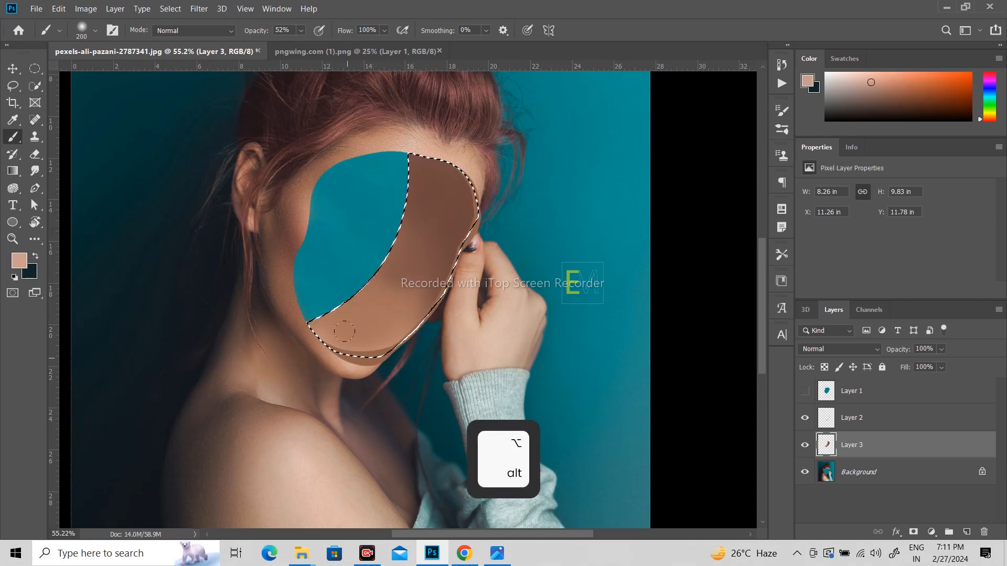
{"action": "mouse_move", "coordinate": [334, 334]}
{"action": "left_mouse_down"}
{"action": "mouse_move", "coordinate": [311, 328]}
{"action": "mouse_move", "coordinate": [384, 334]}
{"action": "left_mouse_up"}
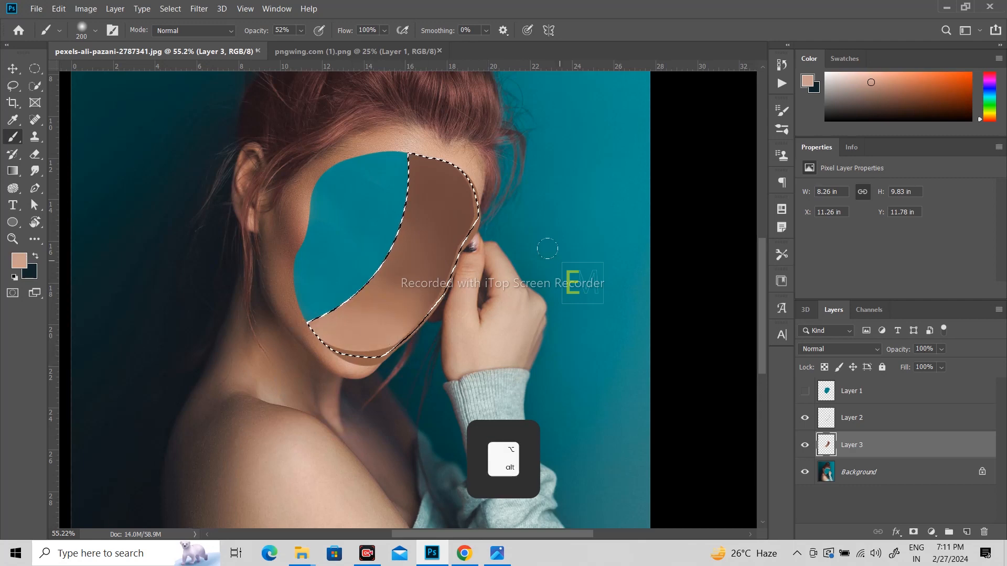
{"action": "key", "text": "ctrl+d"}
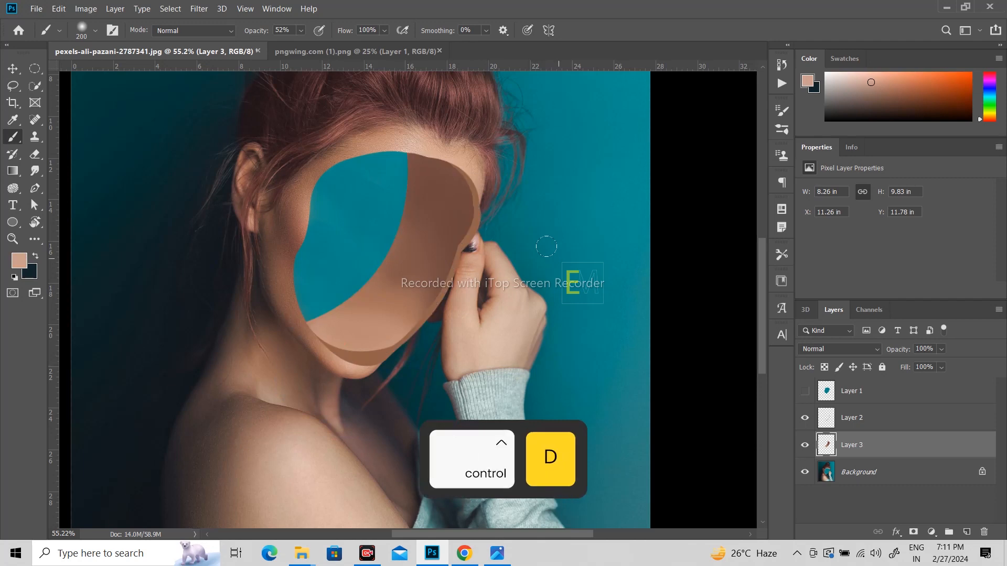
- Load Layer 1's face shape as a selection, then hide Layer 1 again
{"action": "scroll", "coordinate": [507, 250], "scroll_direction": "down", "scroll_amount": 3}
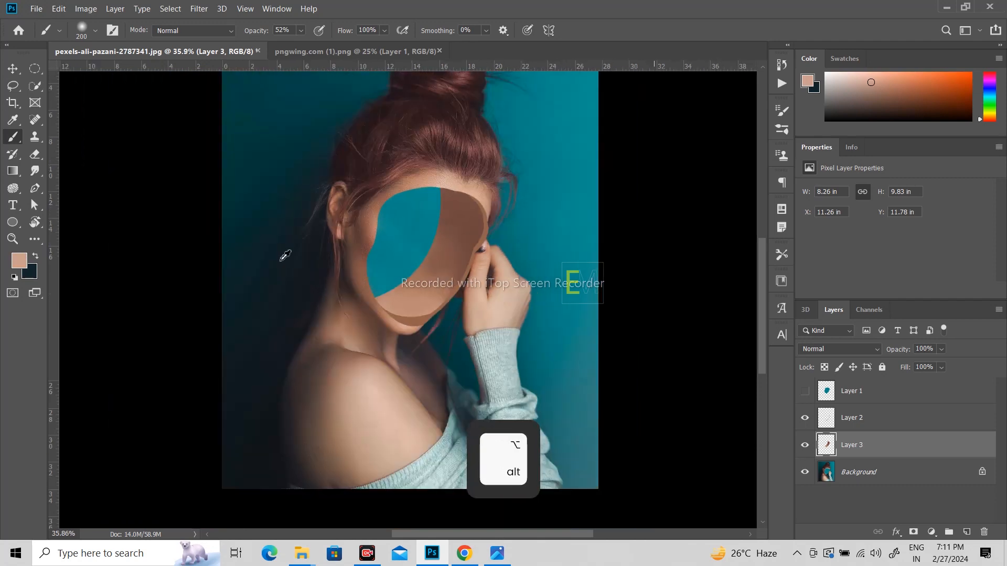
{"action": "key", "text": "v"}
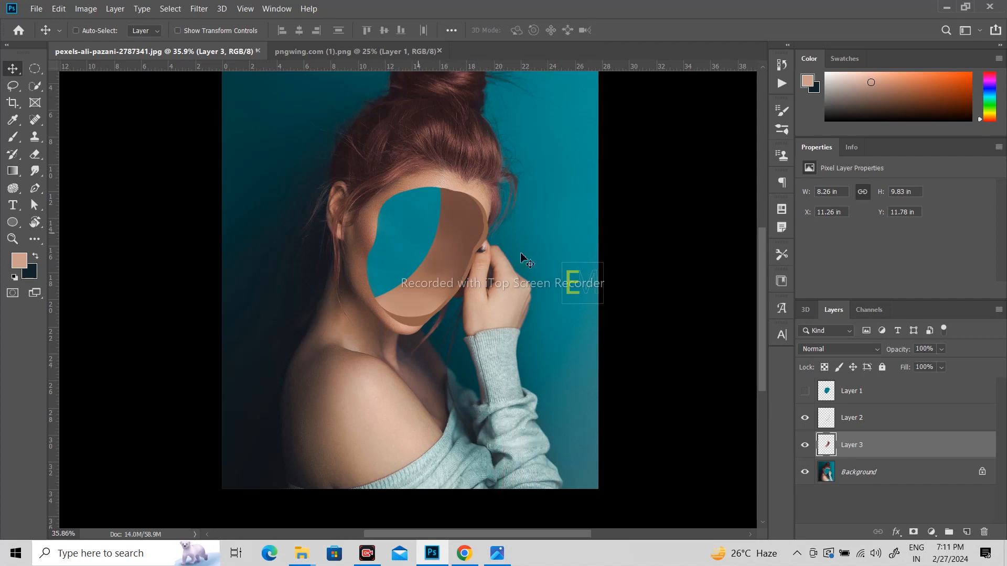
{"action": "left_click", "coordinate": [859, 402]}
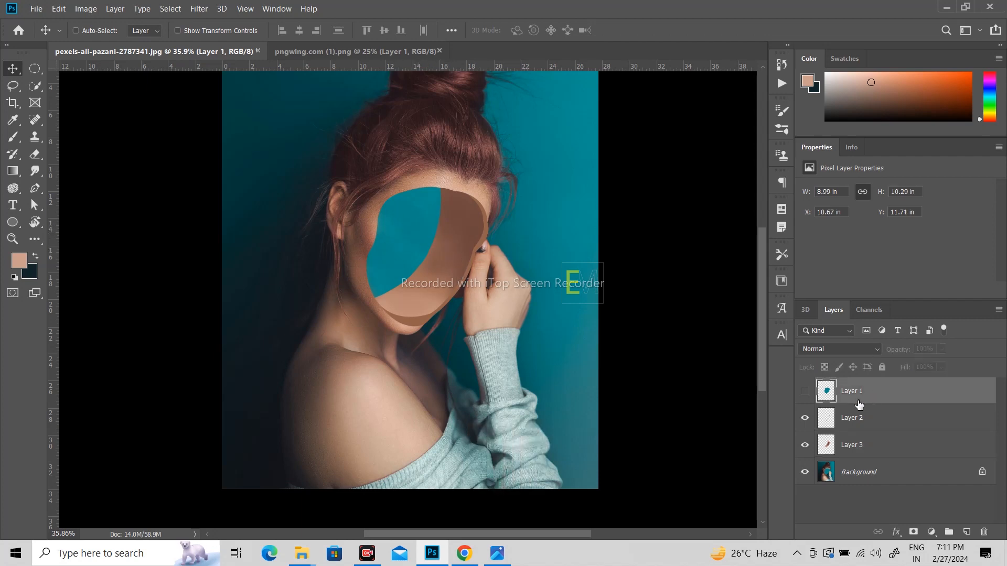
{"action": "left_click", "coordinate": [806, 392]}
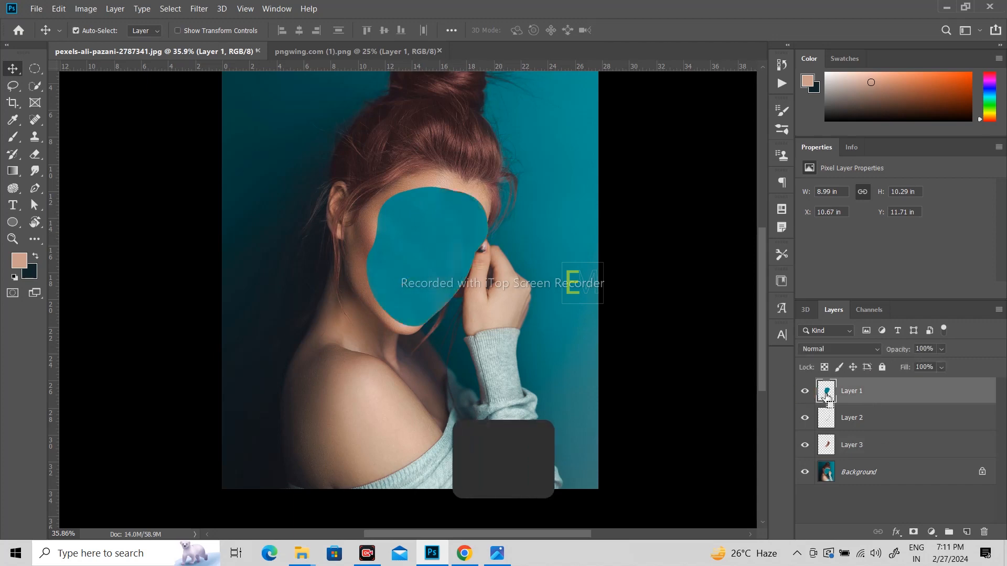
{"action": "left_click", "coordinate": [827, 397], "text": "ctrl"}
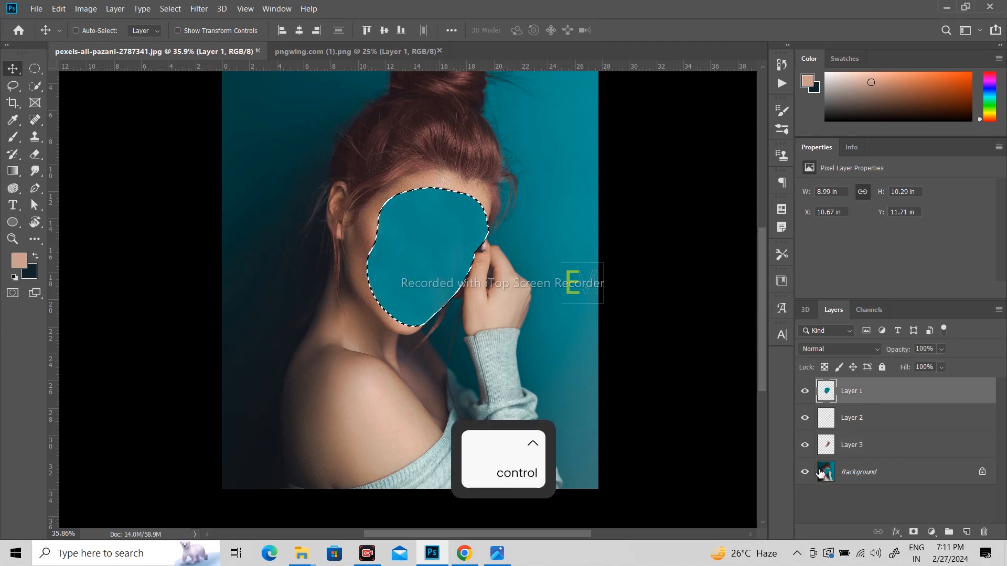
{"action": "left_click", "coordinate": [806, 392]}
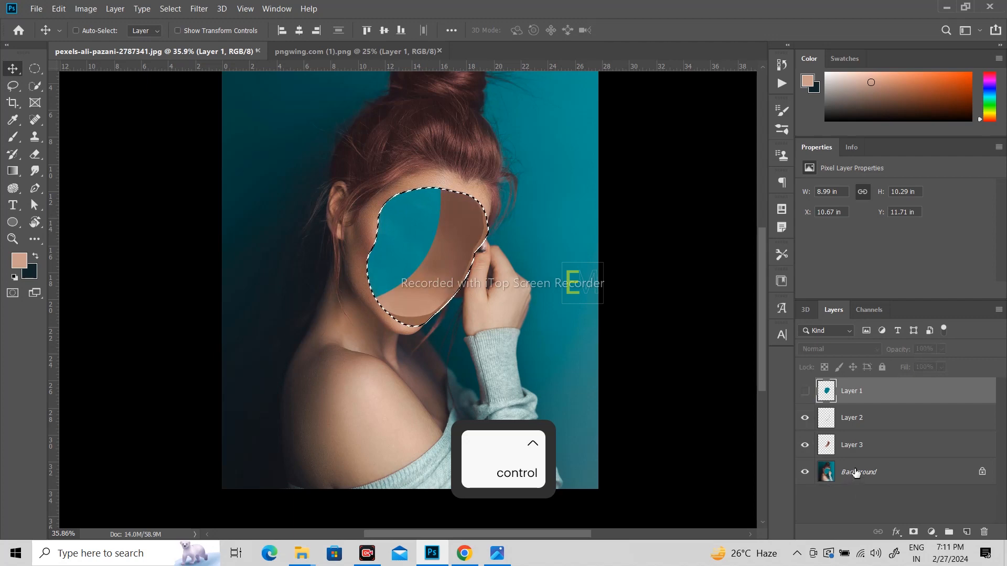
- On Background, sample the teal backdrop with a 500 px brush, deselect, and show the rose-petal image
{"action": "left_click", "coordinate": [850, 474]}
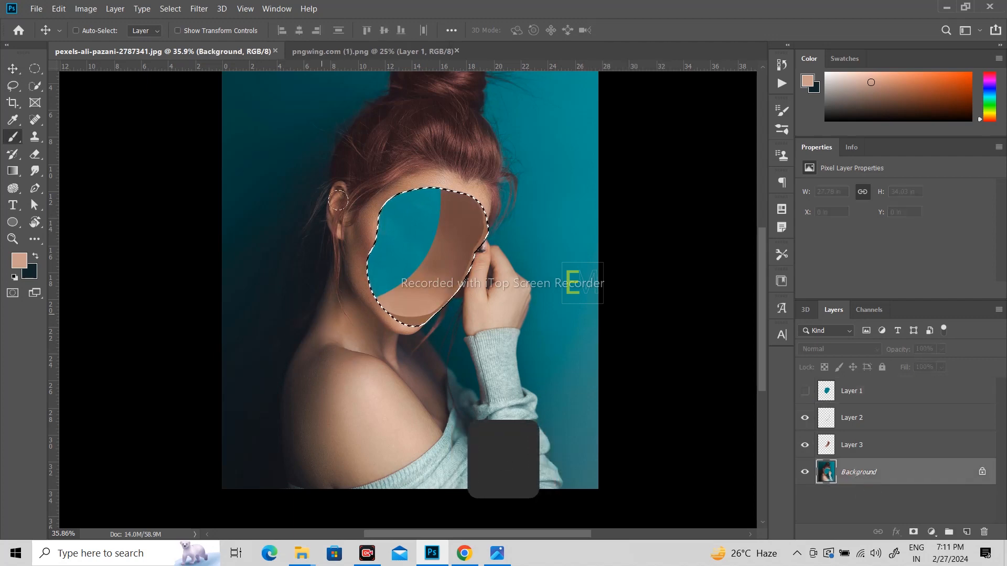
{"action": "key", "text": "b"}
{"action": "left_click", "coordinate": [303, 125], "text": "alt"}
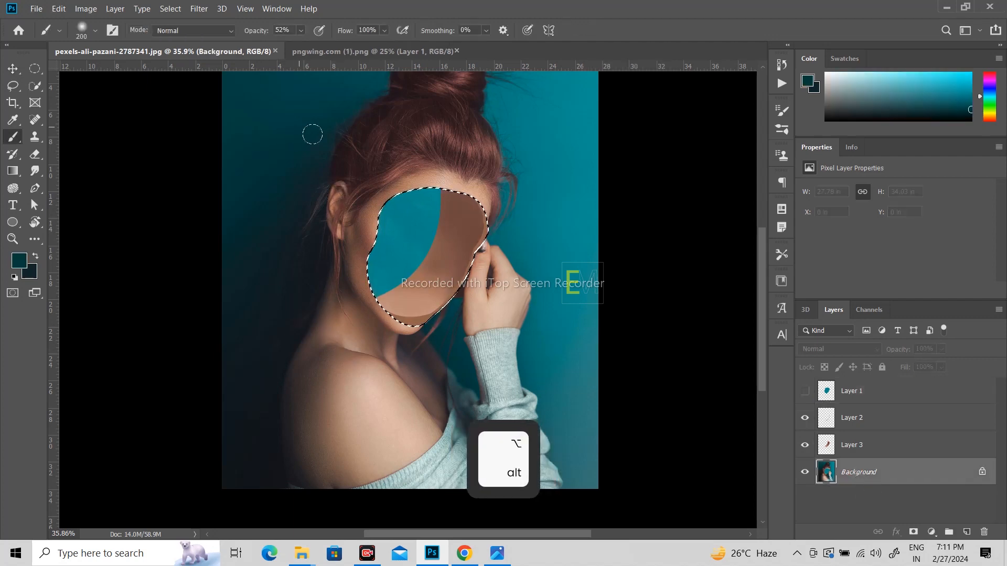
{"action": "key", "text": "bracketright"}
{"action": "key", "text": "bracketright"}
{"action": "key", "text": "bracketright"}
{"action": "key", "text": "bracketright"}
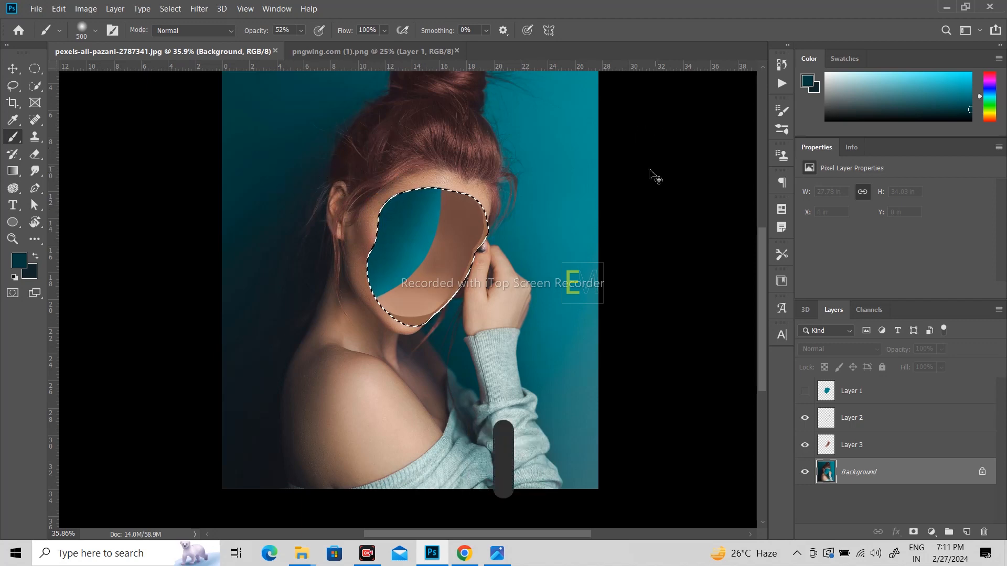
{"action": "key", "text": "ctrl+d"}
{"action": "scroll", "coordinate": [553, 263], "scroll_direction": "down", "scroll_amount": 3}
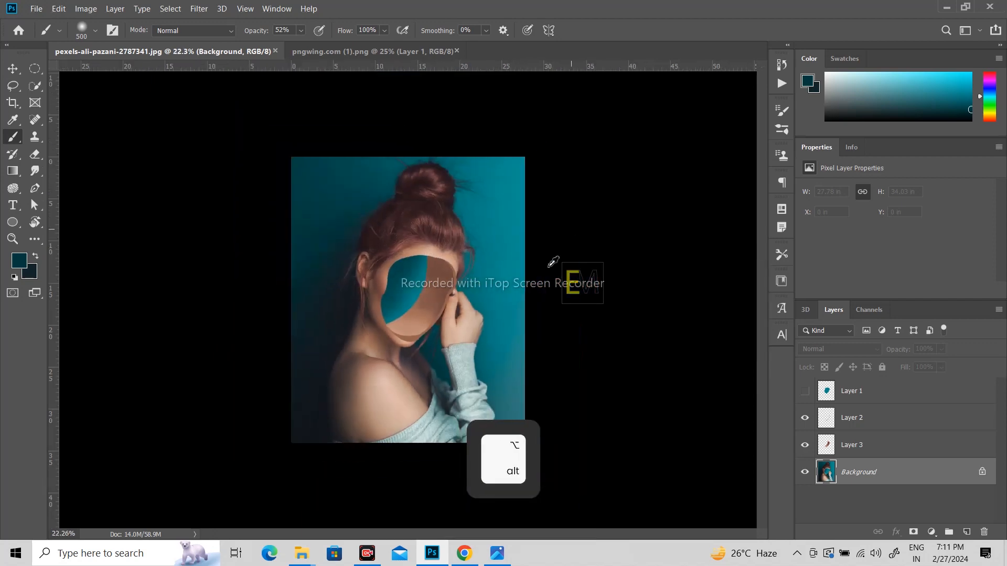
{"action": "scroll", "coordinate": [496, 319], "scroll_direction": "up", "scroll_amount": 4}
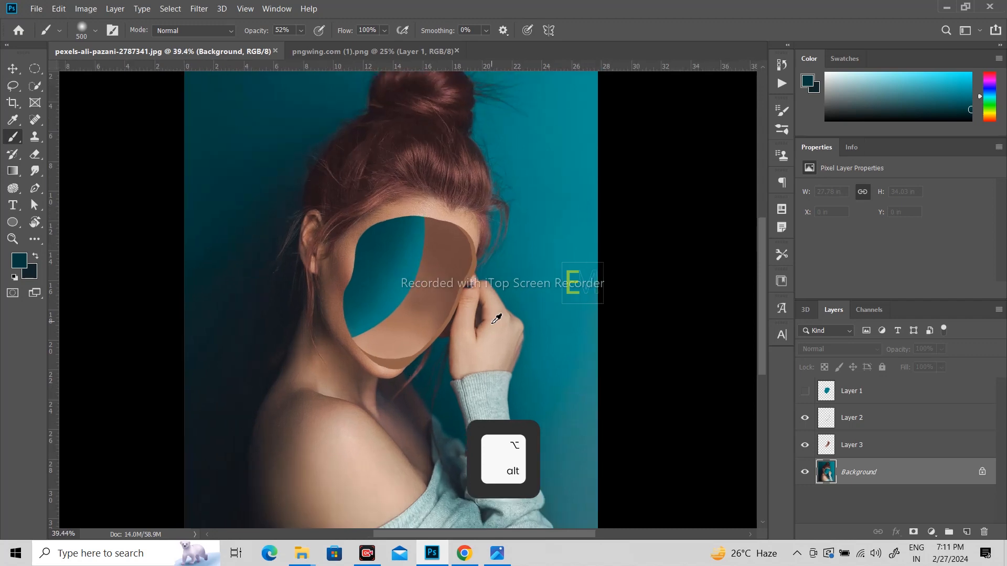
{"action": "left_click", "coordinate": [13, 69]}
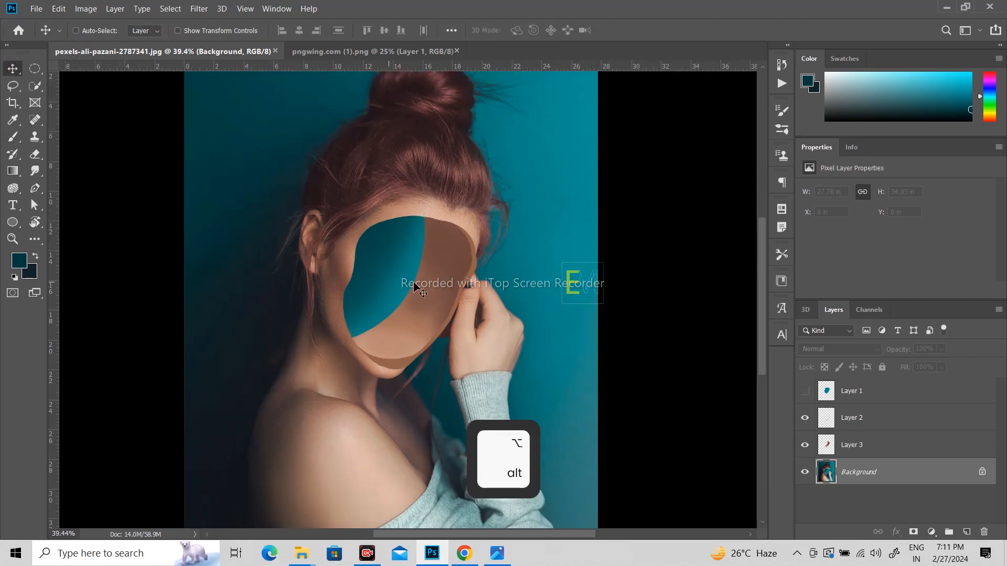
{"action": "left_click", "coordinate": [398, 49]}
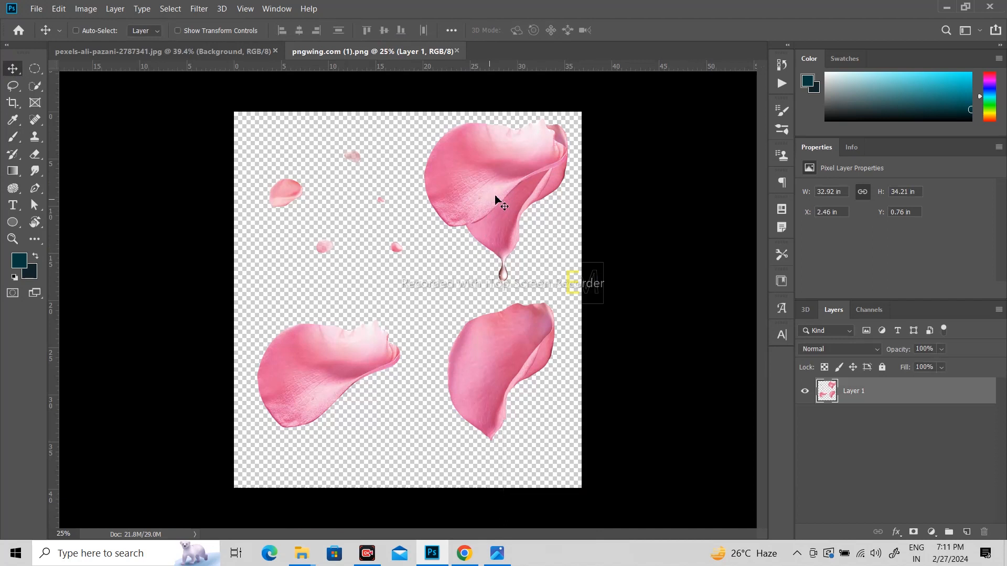
- Drag the rose-petal layer into the portrait and move it to the top of the stack
{"action": "left_click_drag", "start_coordinate": [508, 197], "coordinate": [397, 269]}
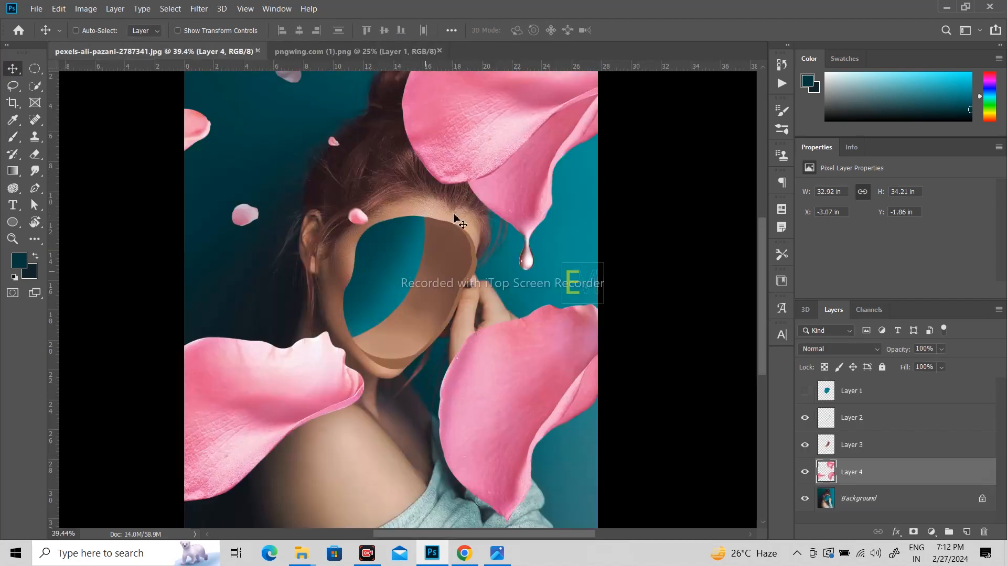
{"action": "left_click_drag", "start_coordinate": [453, 215], "coordinate": [466, 197]}
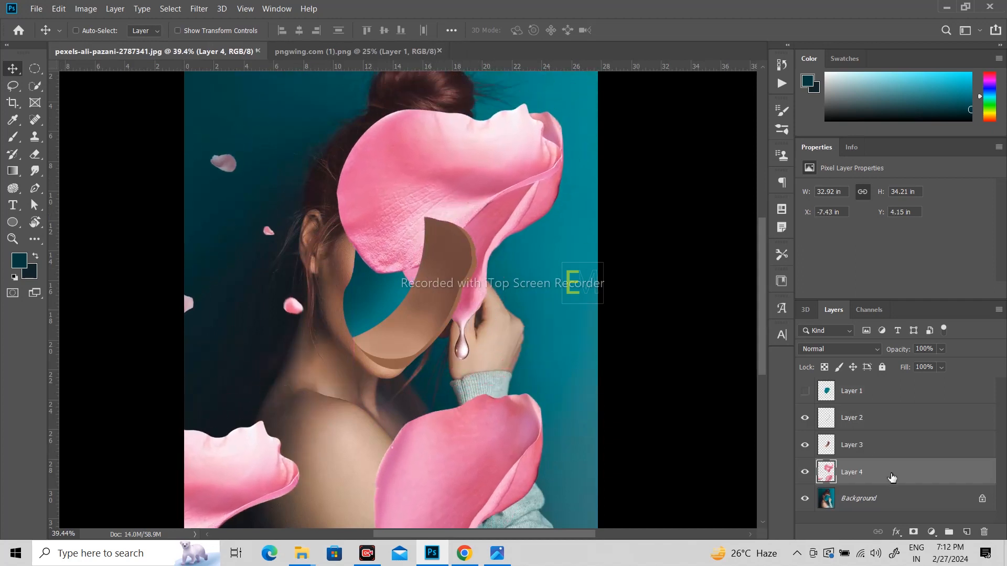
{"action": "left_click_drag", "start_coordinate": [891, 477], "coordinate": [897, 389]}
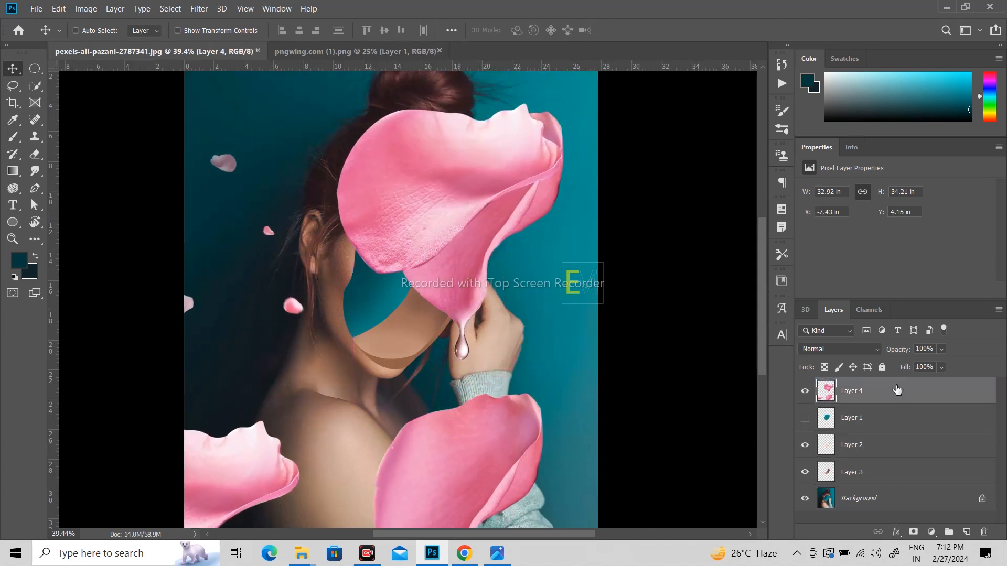
- Scale the petals down to about half size (50.63%) and position them around the face
{"action": "key", "text": "ctrl+t"}
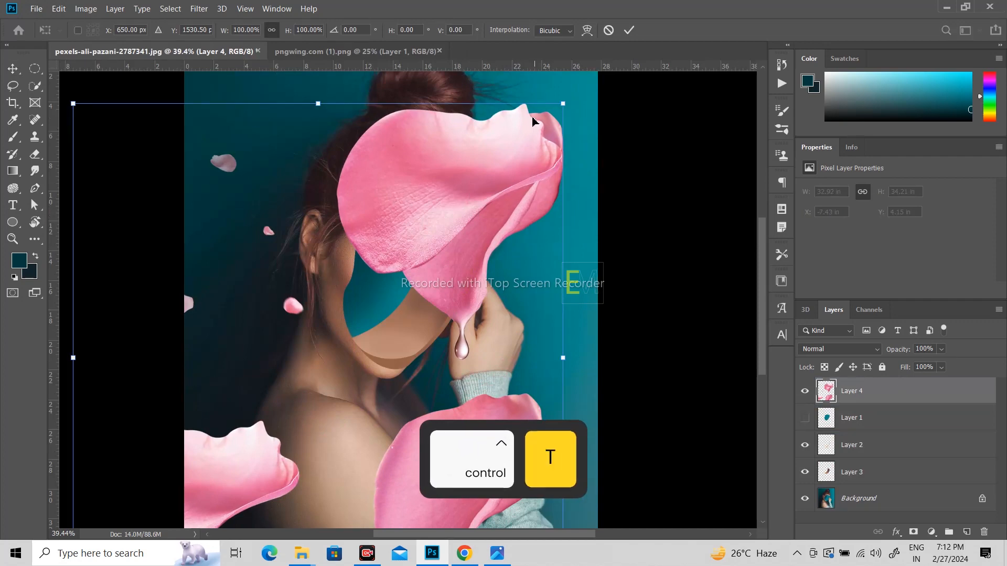
{"action": "left_click_drag", "start_coordinate": [564, 104], "coordinate": [401, 272]}
{"action": "left_click_drag", "start_coordinate": [361, 327], "coordinate": [443, 249]}
{"action": "left_click_drag", "start_coordinate": [488, 190], "coordinate": [403, 276]}
{"action": "left_click_drag", "start_coordinate": [352, 339], "coordinate": [403, 265]}
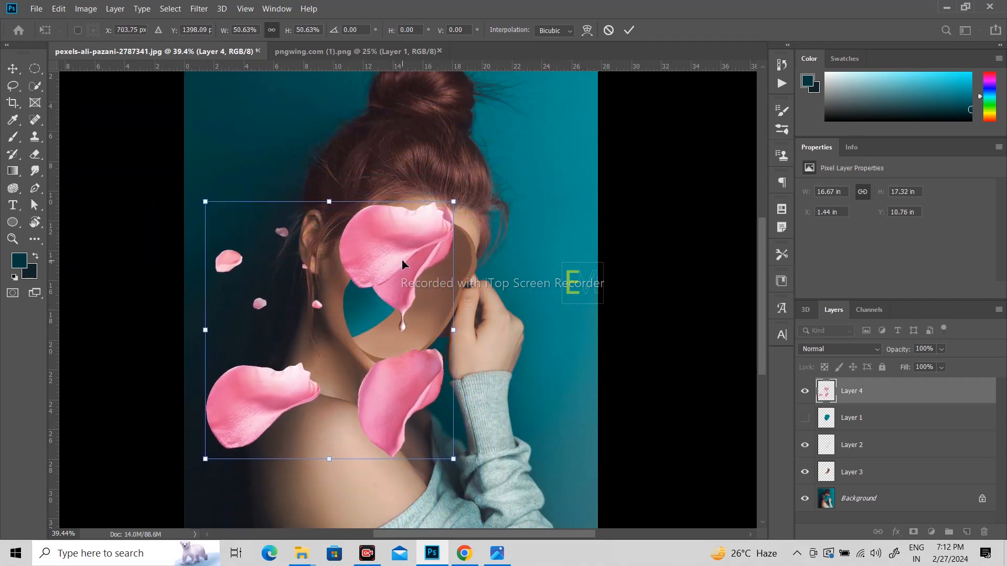
{"action": "double_click", "coordinate": [403, 264]}
{"action": "scroll", "coordinate": [438, 330], "scroll_direction": "up", "scroll_amount": 2}
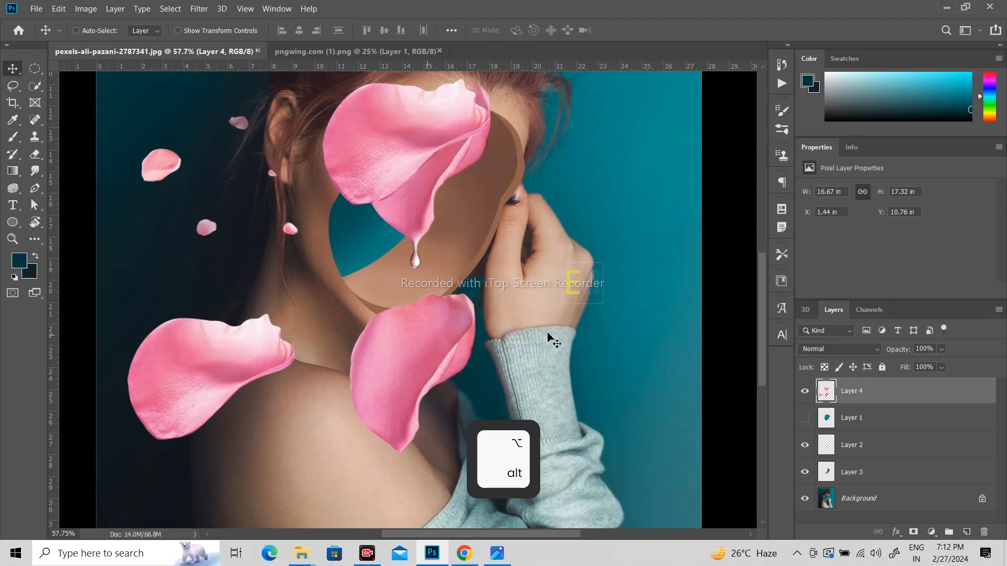
- Add a layer mask to the petal layer and lower its opacity to 42%
{"action": "left_click", "coordinate": [913, 532]}
{"action": "left_click", "coordinate": [941, 350]}
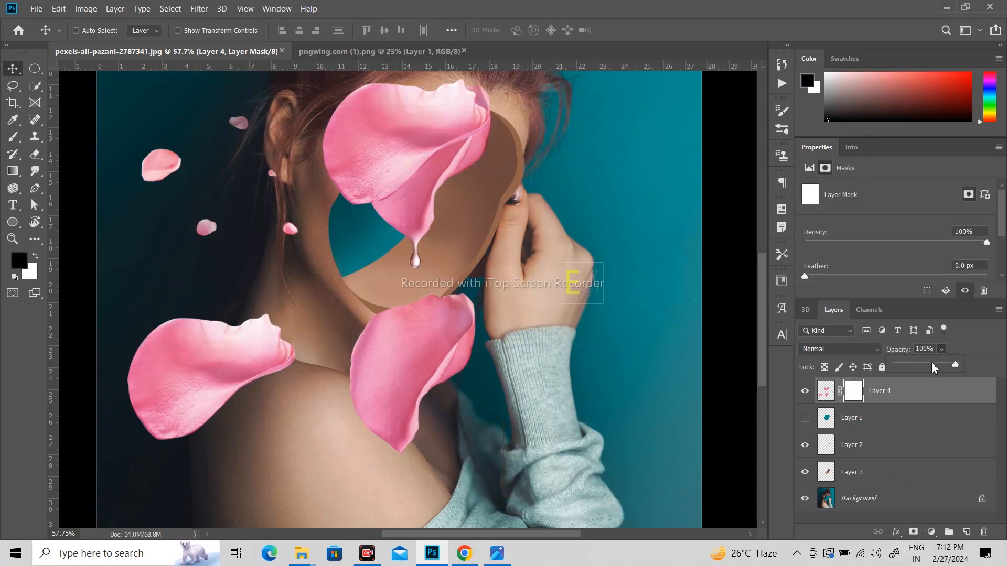
{"action": "left_click_drag", "start_coordinate": [937, 367], "coordinate": [923, 370]}
{"action": "scroll", "coordinate": [420, 377], "scroll_direction": "up", "scroll_amount": 3}
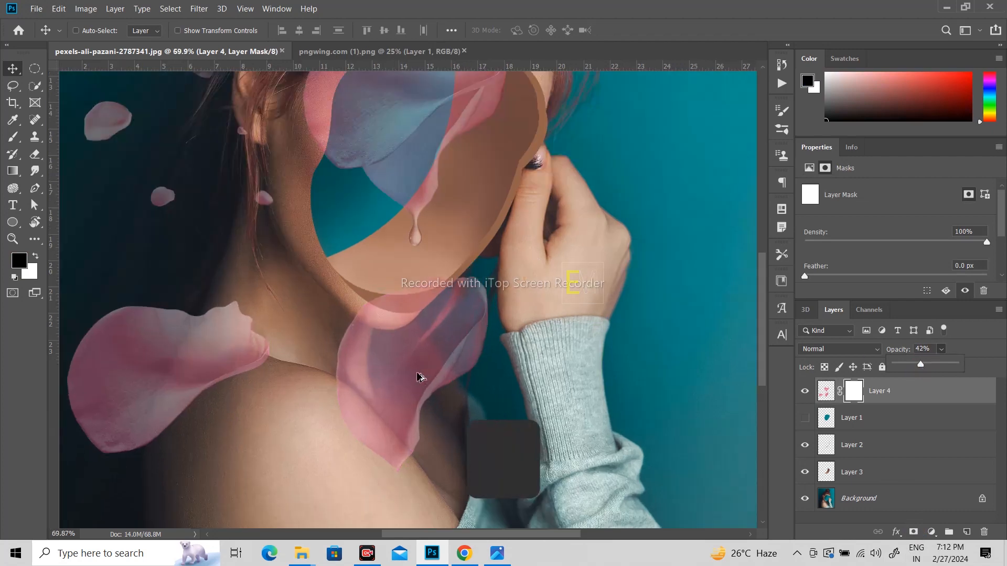
- Paint on the petal's mask with a Hard Round brush to hide part of the pink petal
{"action": "left_click", "coordinate": [15, 142]}
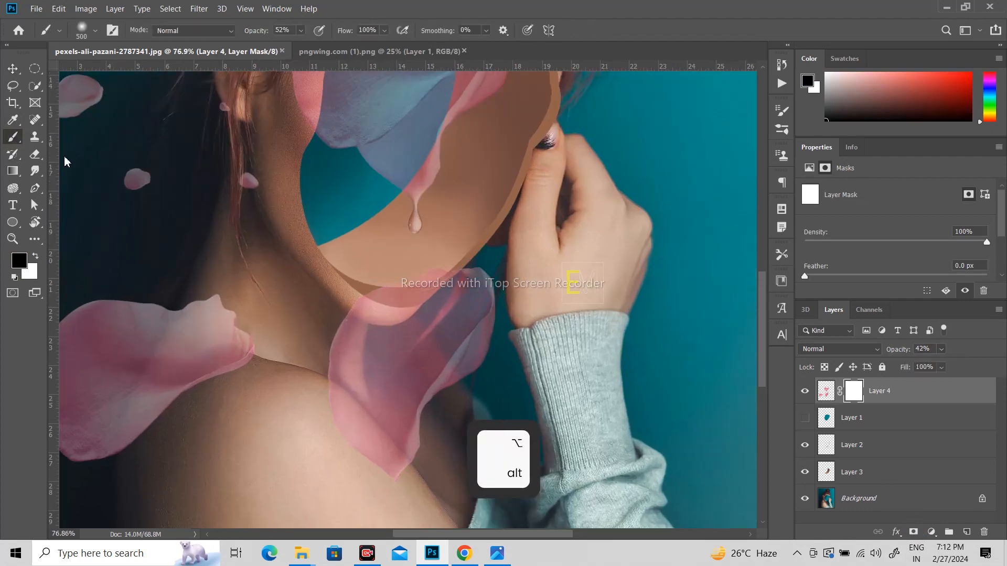
{"action": "mouse_move", "coordinate": [452, 321]}
{"action": "left_mouse_down"}
{"action": "mouse_move", "coordinate": [428, 332]}
{"action": "mouse_move", "coordinate": [387, 400]}
{"action": "left_mouse_up"}
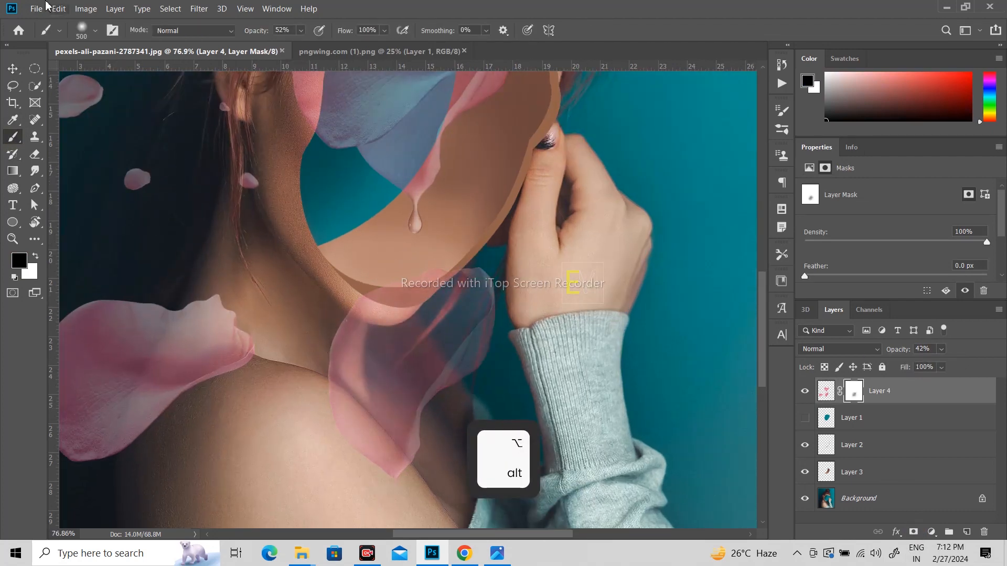
{"action": "left_click", "coordinate": [95, 31]}
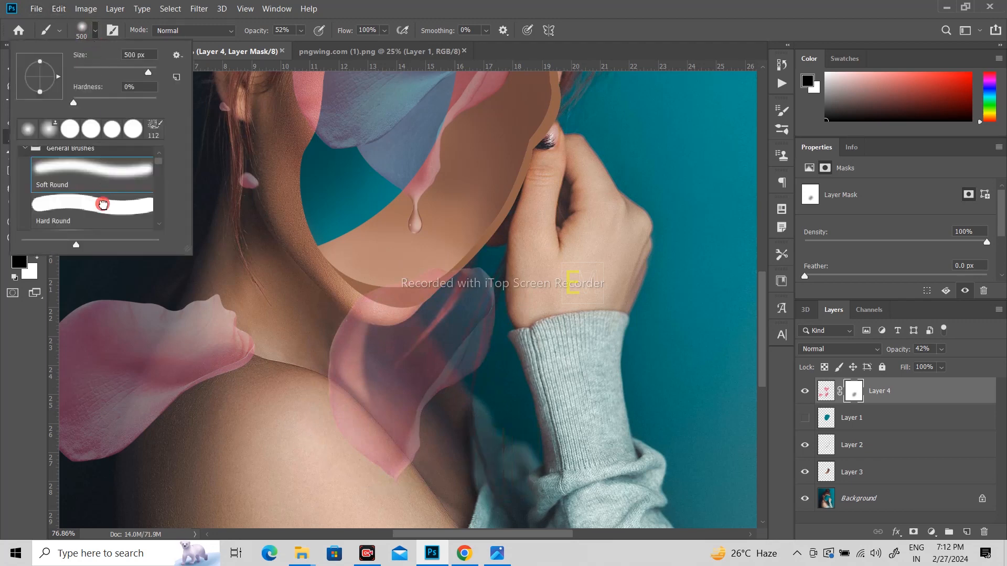
{"action": "left_click", "coordinate": [103, 204]}
{"action": "mouse_move", "coordinate": [433, 358]}
{"action": "left_mouse_down"}
{"action": "mouse_move", "coordinate": [398, 413]}
{"action": "mouse_move", "coordinate": [441, 343]}
{"action": "mouse_move", "coordinate": [455, 347]}
{"action": "mouse_move", "coordinate": [418, 408]}
{"action": "mouse_move", "coordinate": [406, 394]}
{"action": "mouse_move", "coordinate": [409, 360]}
{"action": "mouse_move", "coordinate": [400, 391]}
{"action": "left_mouse_up"}
- With the brush shrunk to 90 px, mask out the petal's upper-left edge over the hair
{"action": "key", "text": "space"}
{"action": "left_click_drag", "start_coordinate": [521, 194], "coordinate": [528, 339]}
{"action": "key", "text": "bracketleft"}
{"action": "key", "text": "bracketleft"}
{"action": "key", "text": "bracketleft"}
{"action": "key", "text": "bracketleft"}
{"action": "key", "text": "bracketleft"}
{"action": "key", "text": "bracketleft"}
{"action": "key", "text": "bracketleft"}
{"action": "key", "text": "bracketleft"}
{"action": "key", "text": "bracketleft"}
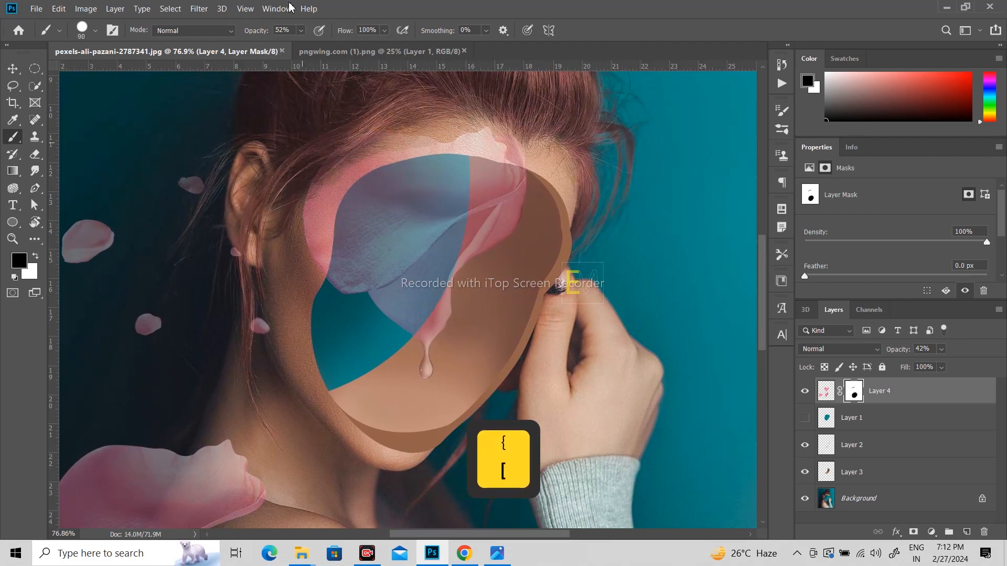
{"action": "mouse_move", "coordinate": [347, 148]}
{"action": "left_mouse_down"}
{"action": "mouse_move", "coordinate": [365, 115]}
{"action": "mouse_move", "coordinate": [323, 146]}
{"action": "mouse_move", "coordinate": [290, 234]}
{"action": "mouse_move", "coordinate": [313, 173]}
{"action": "mouse_move", "coordinate": [344, 138]}
{"action": "left_mouse_up"}
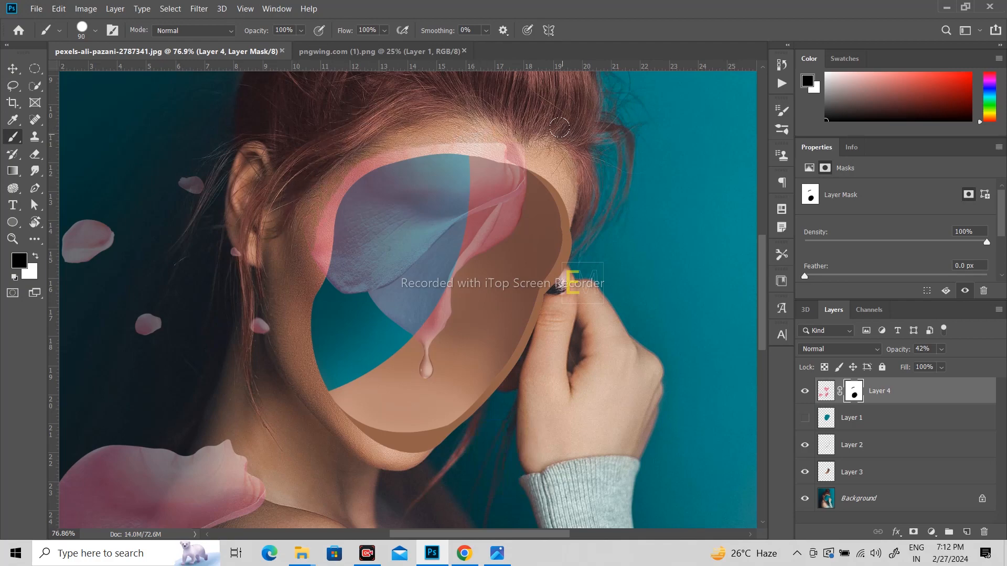
{"action": "scroll", "coordinate": [367, 160], "scroll_direction": "up", "scroll_amount": 8, "text": "alt"}
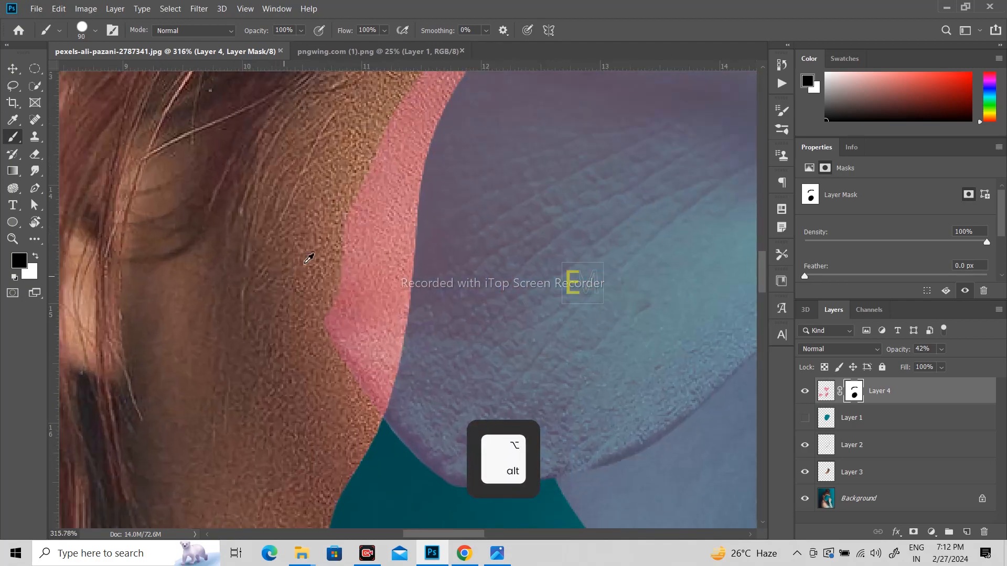
- Mask the pink petal edge down the cheek, including the lower-cheek patch
{"action": "left_click_drag", "start_coordinate": [345, 199], "coordinate": [351, 173]}
{"action": "left_click_drag", "start_coordinate": [341, 238], "coordinate": [335, 313]}
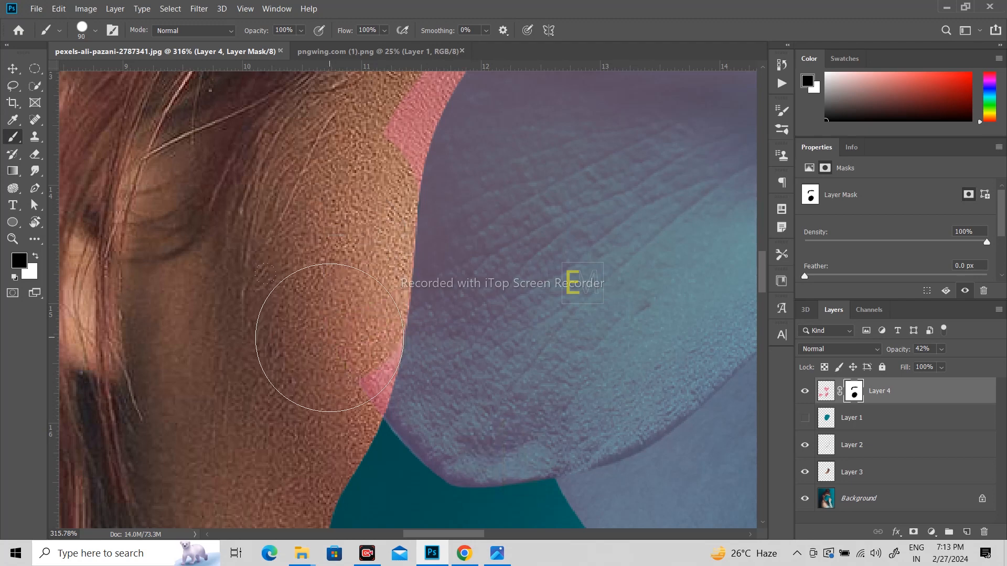
{"action": "left_click", "coordinate": [329, 339]}
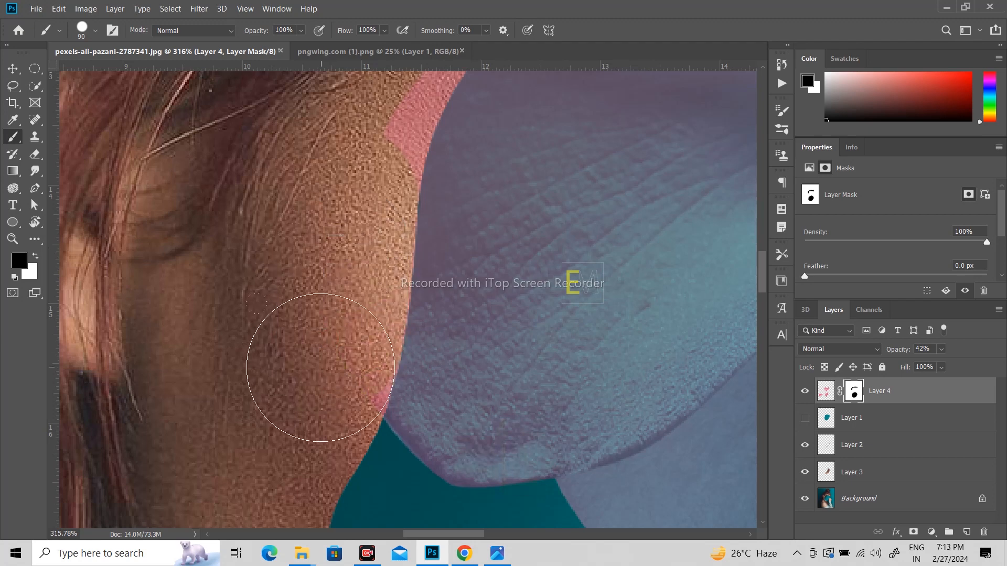
{"action": "scroll", "coordinate": [332, 288], "scroll_direction": "up", "scroll_amount": 5}
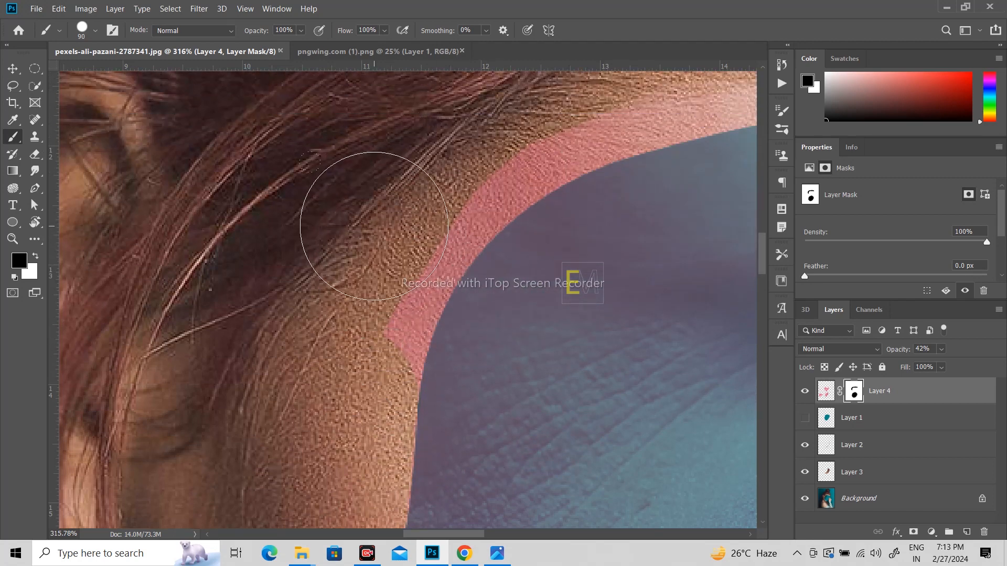
- With a smaller brush, mask the pink band along the hairline, undoing one misplaced stroke
{"action": "key", "text": "bracketleft"}
{"action": "key", "text": "bracketleft"}
{"action": "key", "text": "bracketleft"}
{"action": "key", "text": "bracketleft"}
{"action": "key", "text": "bracketleft"}
{"action": "key", "text": "bracketleft"}
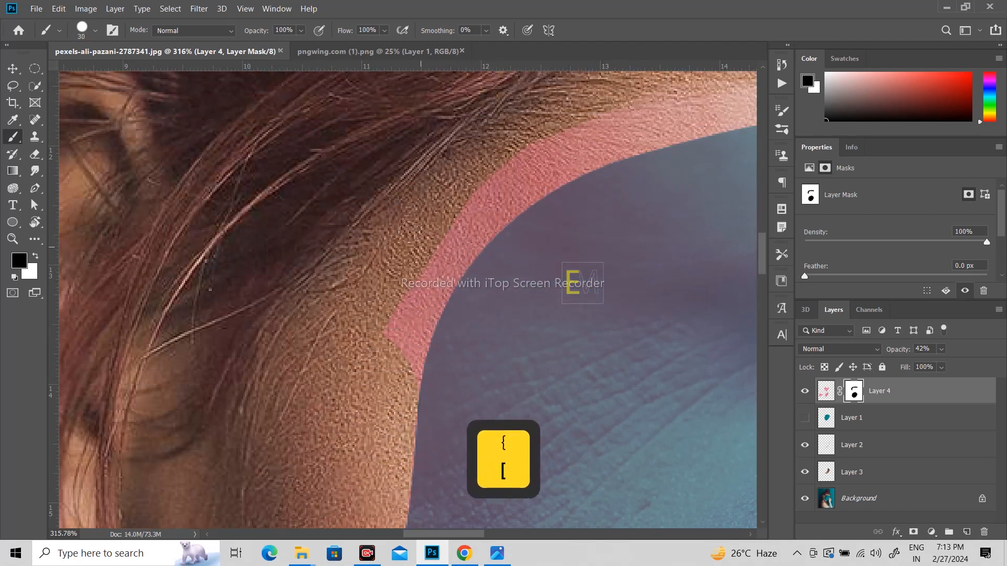
{"action": "mouse_move", "coordinate": [449, 188]}
{"action": "left_mouse_down"}
{"action": "mouse_move", "coordinate": [399, 272]}
{"action": "mouse_move", "coordinate": [386, 326]}
{"action": "left_mouse_up"}
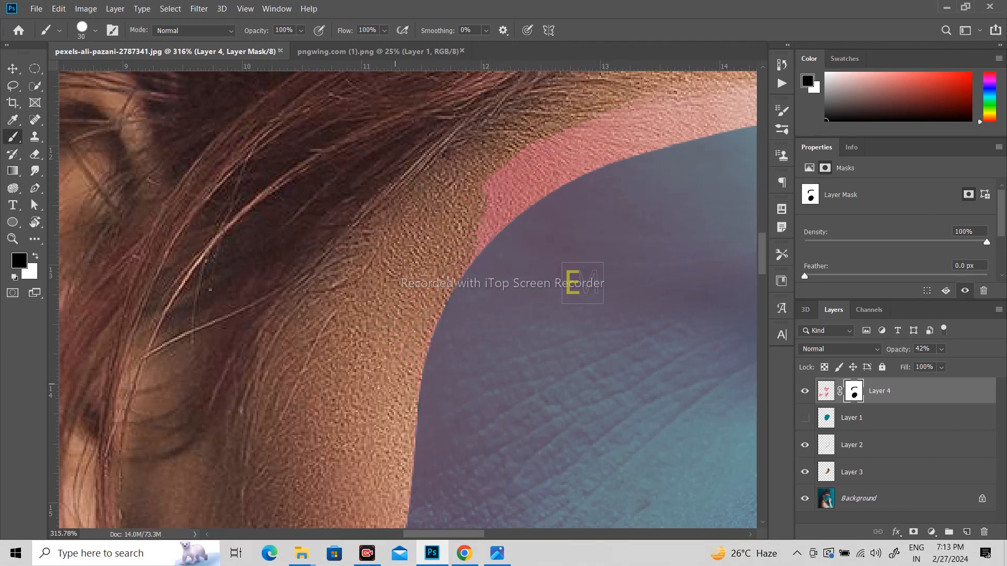
{"action": "key", "text": "space"}
{"action": "left_click_drag", "start_coordinate": [596, 153], "coordinate": [332, 249]}
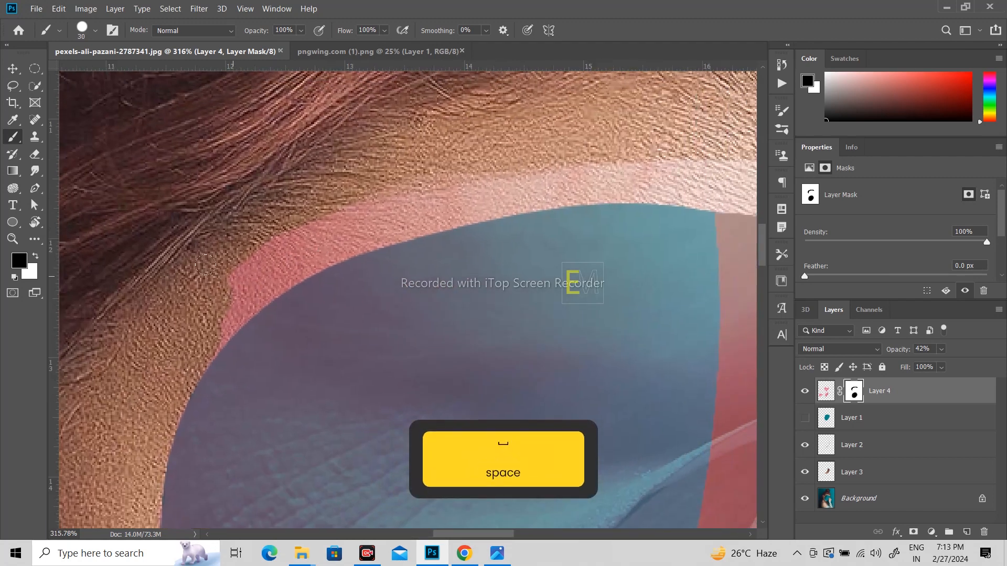
{"action": "mouse_move", "coordinate": [301, 216]}
{"action": "left_mouse_down"}
{"action": "mouse_move", "coordinate": [389, 187]}
{"action": "mouse_move", "coordinate": [656, 191]}
{"action": "left_mouse_up"}
{"action": "key", "text": "ctrl+z"}
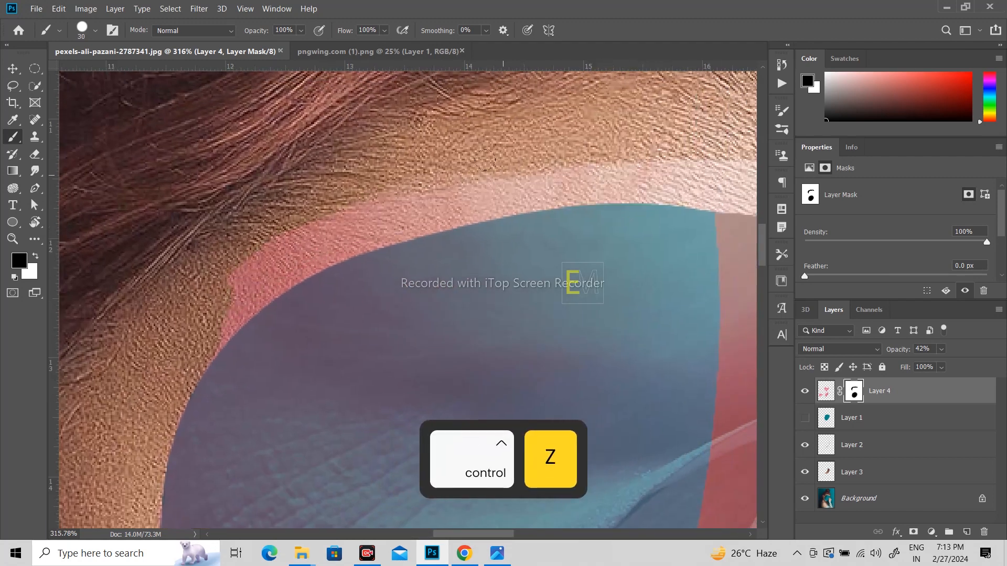
{"action": "left_click_drag", "start_coordinate": [493, 176], "coordinate": [296, 249]}
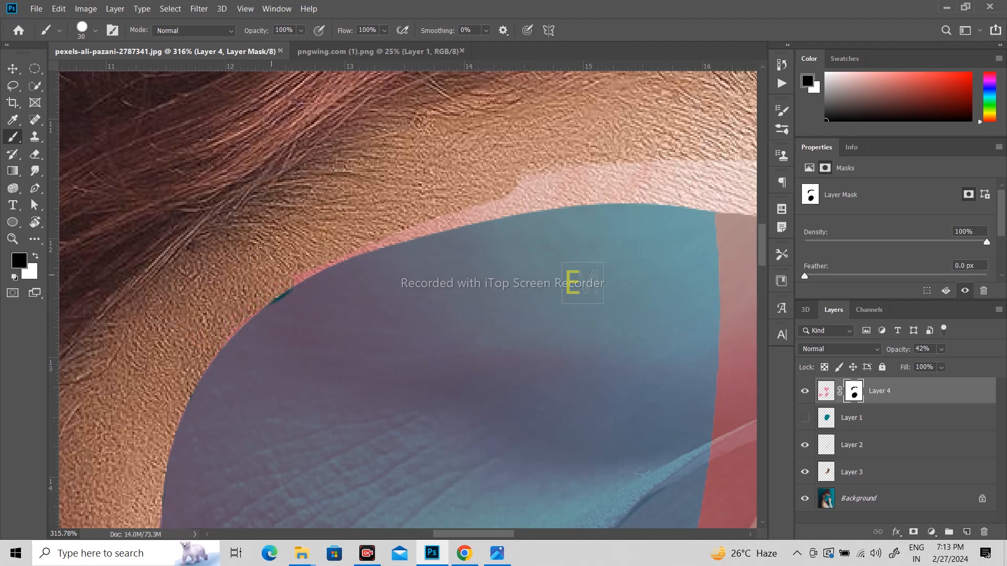
- Mask the pale pink band farther along the hairline to its right end
{"action": "key", "text": "space"}
{"action": "left_click_drag", "start_coordinate": [625, 175], "coordinate": [411, 171]}
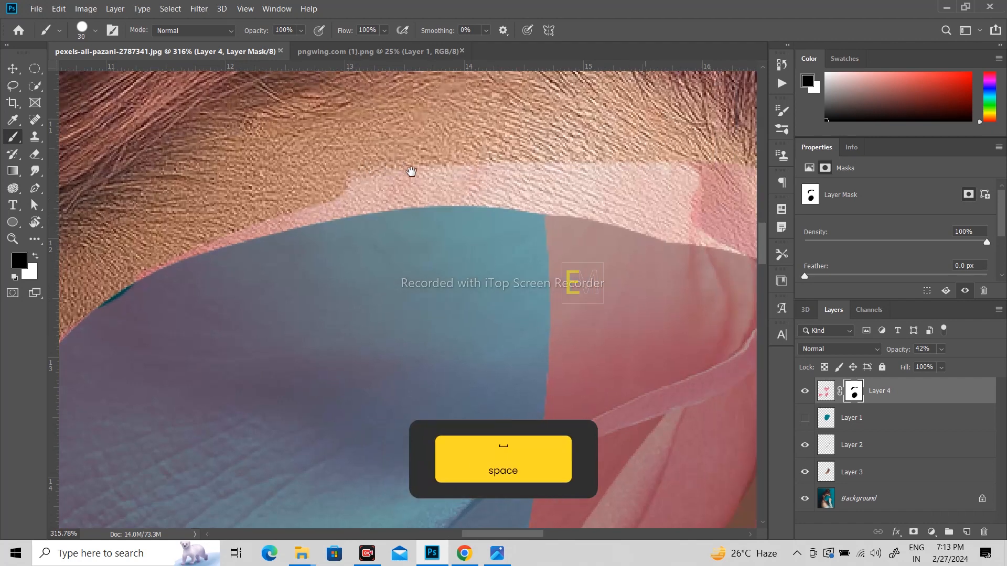
{"action": "left_click_drag", "start_coordinate": [699, 199], "coordinate": [418, 240]}
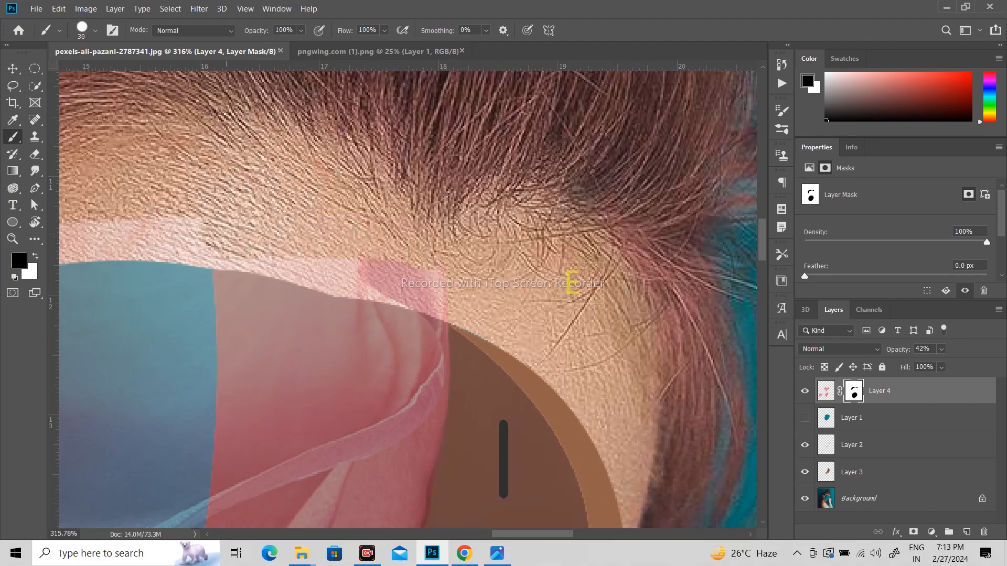
{"action": "key", "text": "space"}
{"action": "left_click_drag", "start_coordinate": [378, 206], "coordinate": [482, 207]}
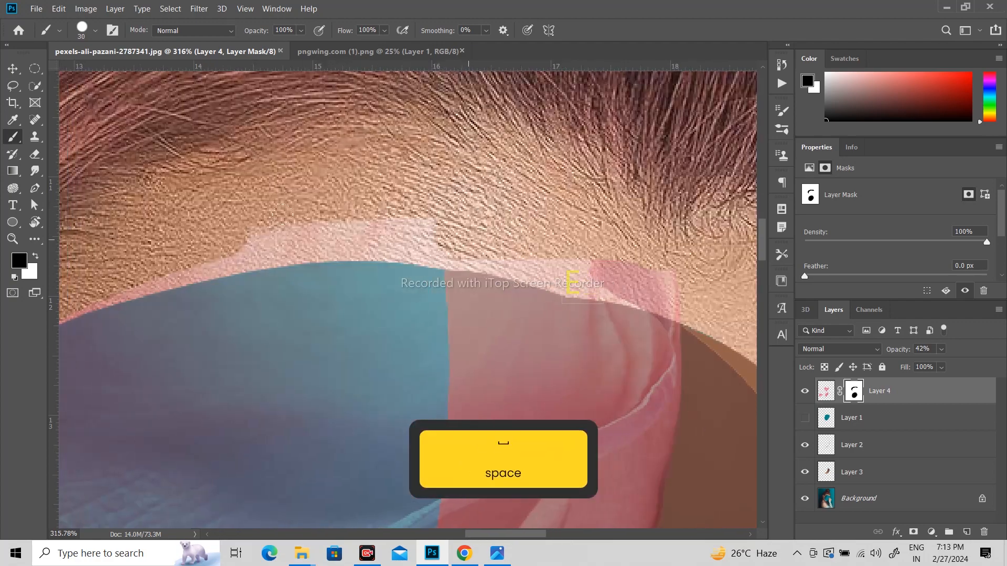
{"action": "mouse_move", "coordinate": [216, 225]}
{"action": "left_mouse_down"}
{"action": "mouse_move", "coordinate": [236, 247]}
{"action": "mouse_move", "coordinate": [374, 231]}
{"action": "mouse_move", "coordinate": [394, 213]}
{"action": "mouse_move", "coordinate": [420, 239]}
{"action": "mouse_move", "coordinate": [536, 245]}
{"action": "left_mouse_up"}
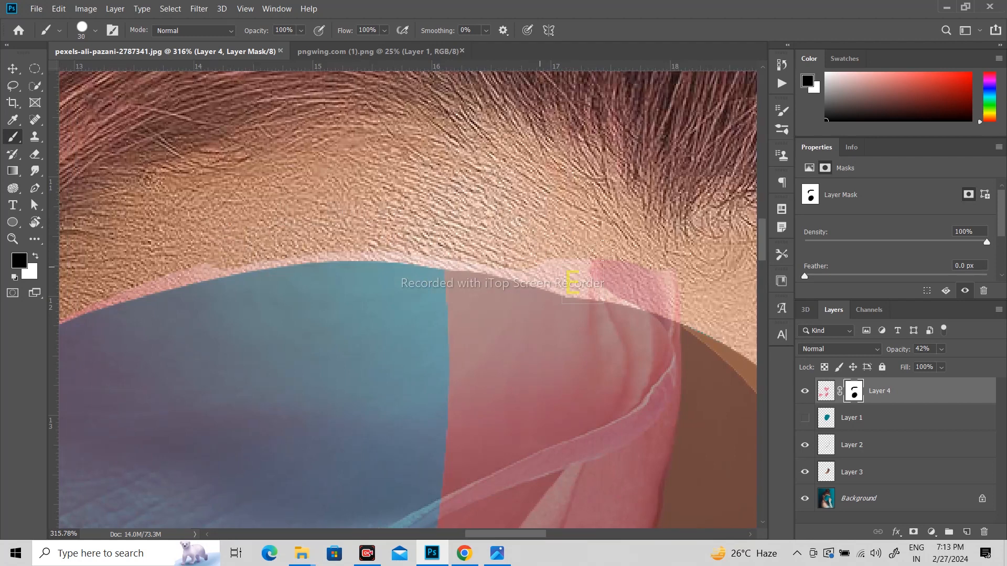
{"action": "mouse_move", "coordinate": [602, 251]}
{"action": "left_mouse_down"}
{"action": "mouse_move", "coordinate": [660, 262]}
{"action": "mouse_move", "coordinate": [681, 297]}
{"action": "mouse_move", "coordinate": [654, 279]}
{"action": "left_mouse_up"}
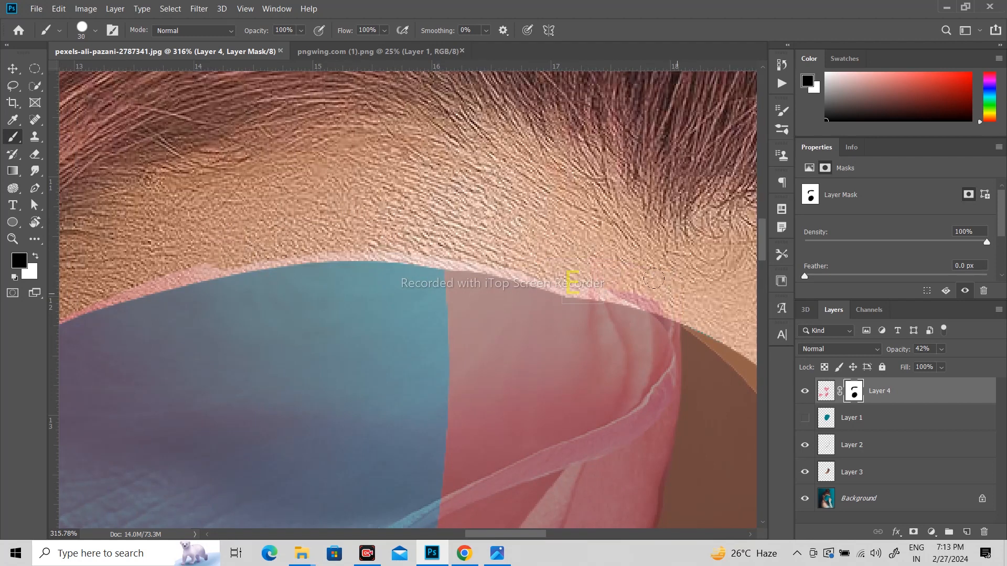
{"action": "left_click", "coordinate": [655, 287]}
{"action": "left_click", "coordinate": [627, 281]}
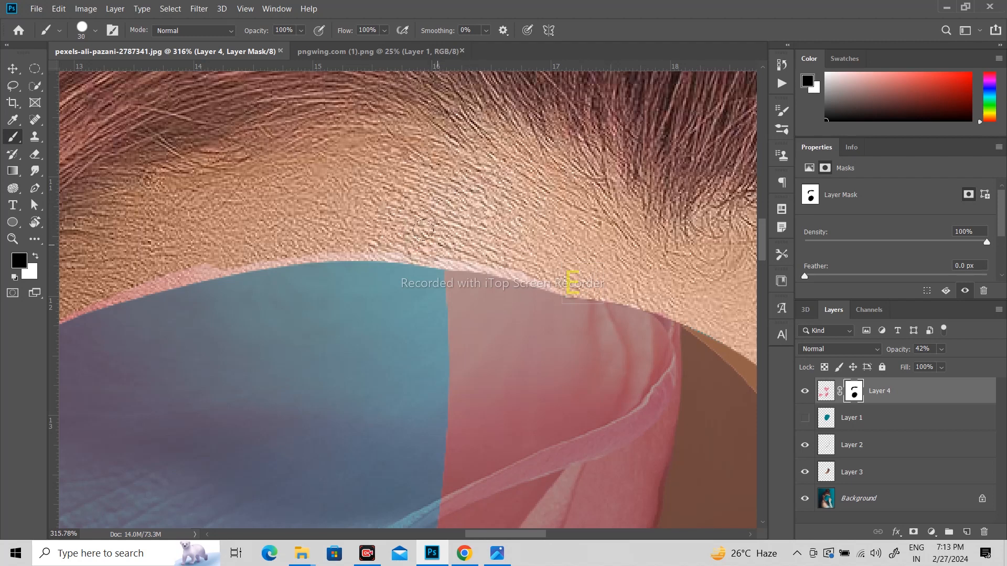
- Dab away the remaining bits of pink along the hairline edge
{"action": "left_click", "coordinate": [438, 243]}
{"action": "left_click", "coordinate": [493, 247]}
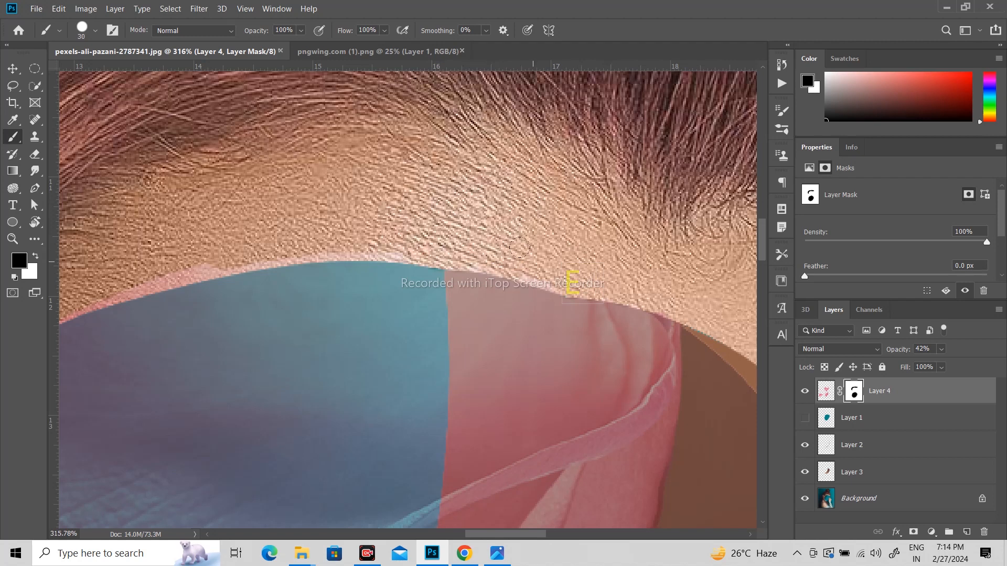
{"action": "left_click", "coordinate": [536, 262]}
{"action": "left_click", "coordinate": [393, 234]}
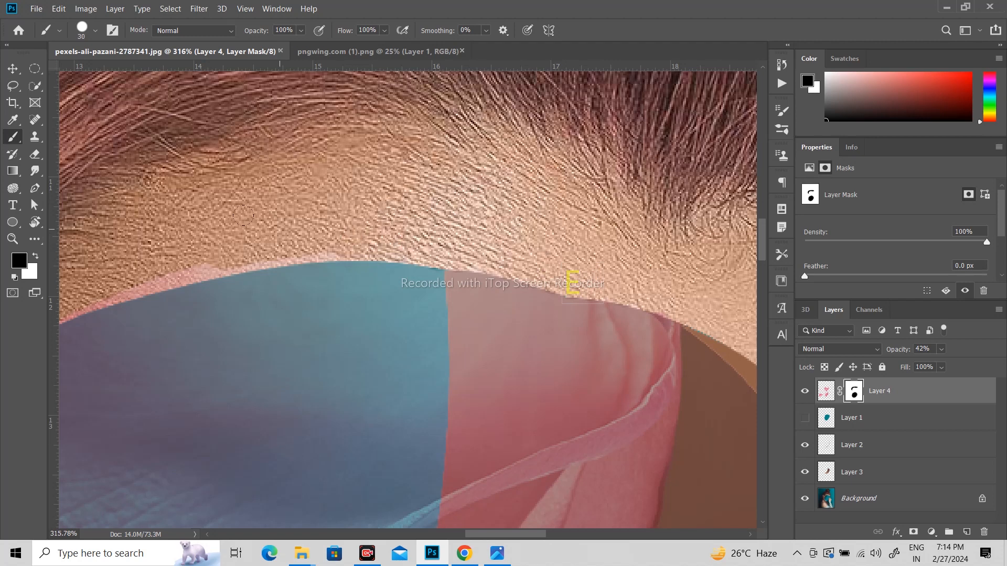
{"action": "left_click_drag", "start_coordinate": [258, 221], "coordinate": [464, 154]}
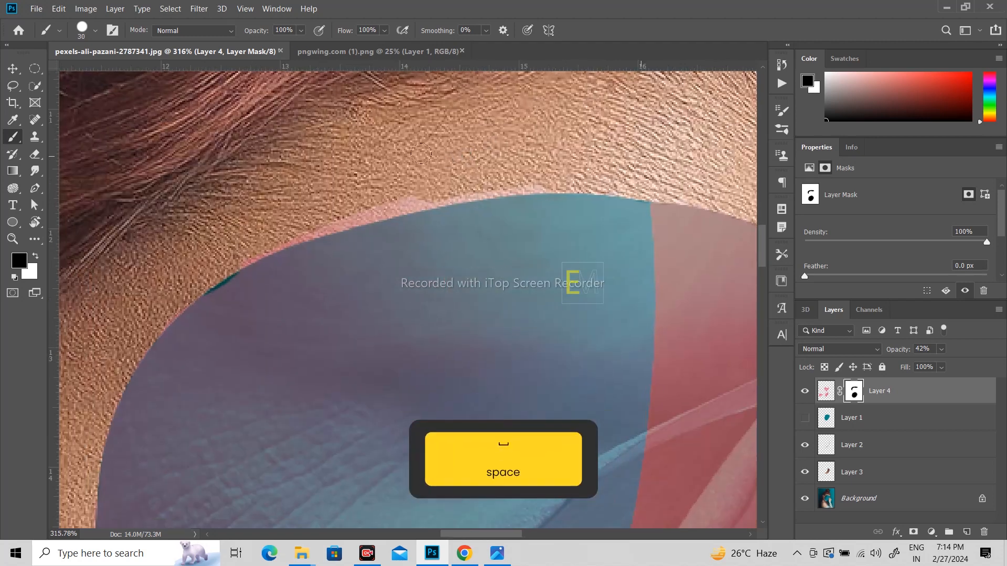
- With an 8 px brush, refine the mask along the petal's upper edge and paint white over the teal sliver
{"action": "key", "text": "bracketleft"}
{"action": "key", "text": "bracketleft"}
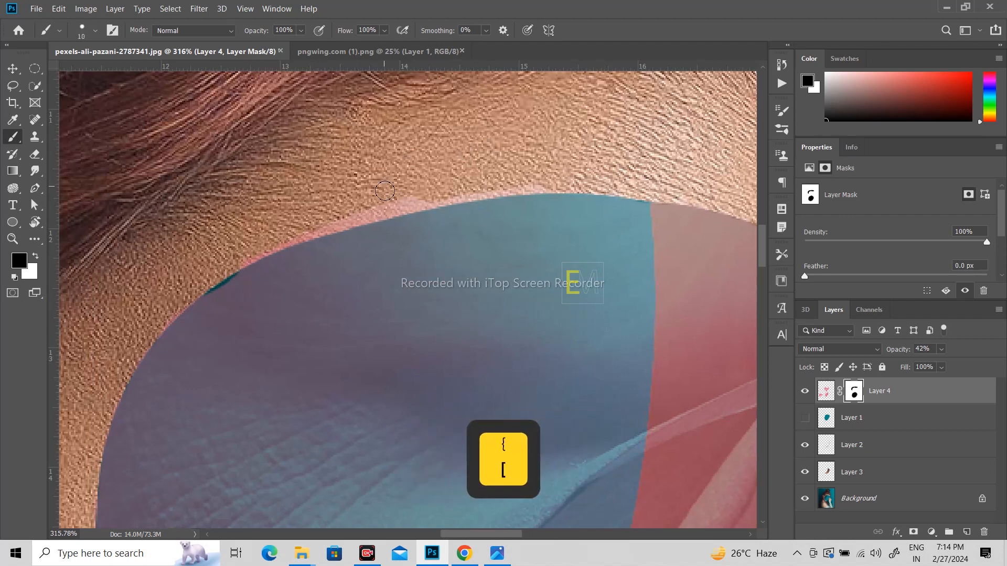
{"action": "key", "text": "bracketleft"}
{"action": "key", "text": "bracketleft"}
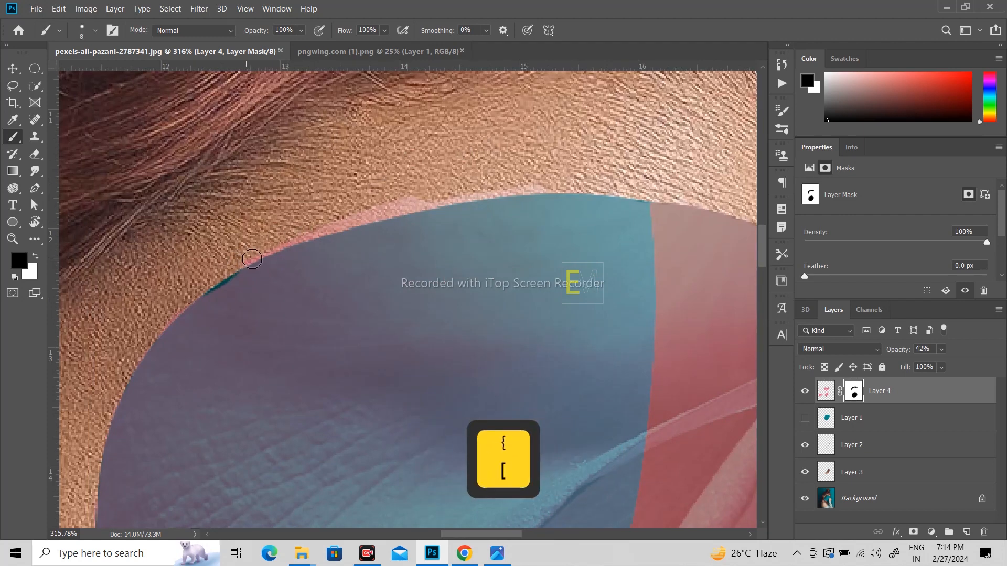
{"action": "mouse_move", "coordinate": [300, 237]}
{"action": "left_mouse_down"}
{"action": "mouse_move", "coordinate": [430, 200]}
{"action": "mouse_move", "coordinate": [564, 189]}
{"action": "mouse_move", "coordinate": [341, 237]}
{"action": "mouse_move", "coordinate": [306, 234]}
{"action": "mouse_move", "coordinate": [211, 290]}
{"action": "mouse_move", "coordinate": [187, 278]}
{"action": "left_mouse_up"}
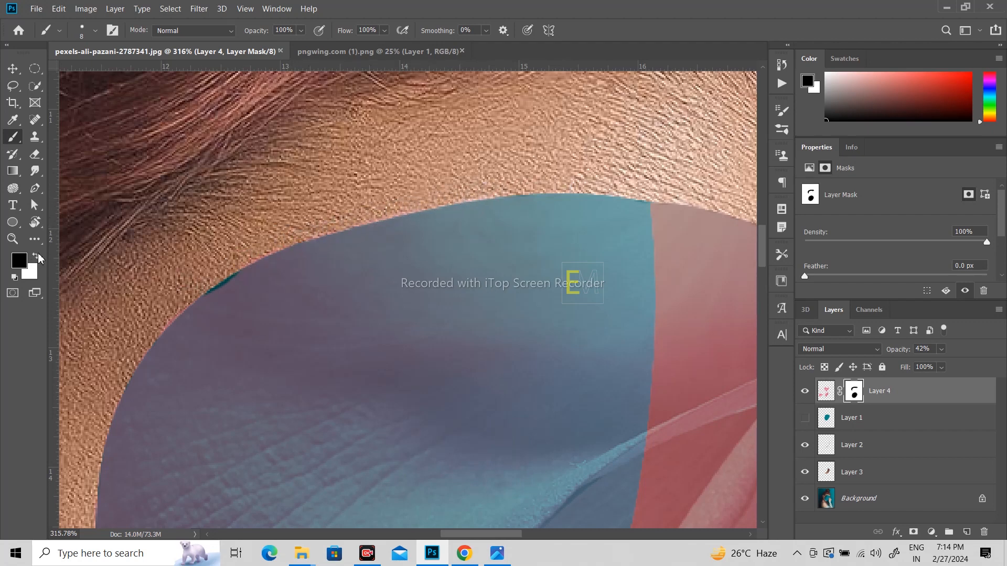
{"action": "left_click", "coordinate": [36, 255]}
{"action": "left_click_drag", "start_coordinate": [213, 303], "coordinate": [245, 283]}
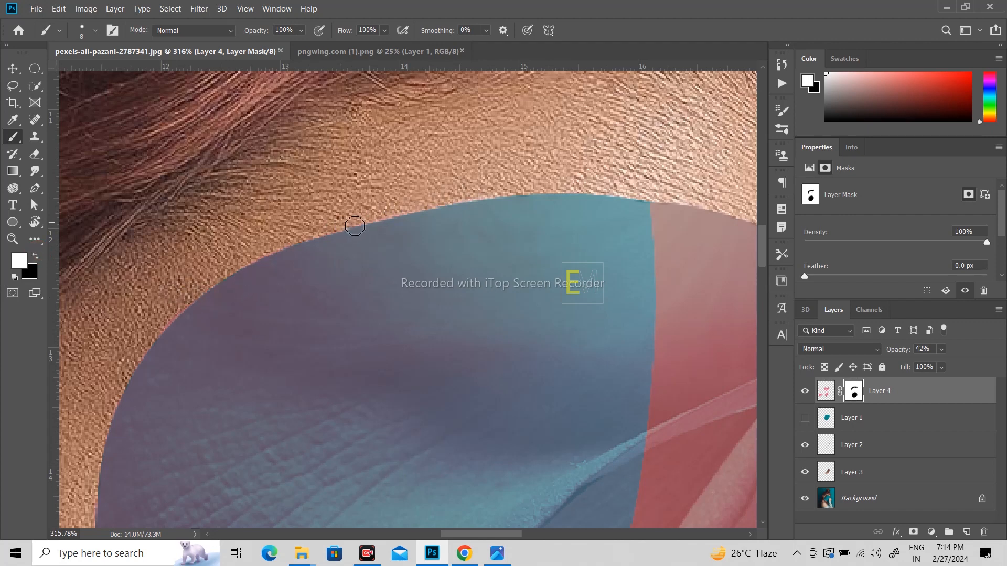
{"action": "key", "text": "ctrl+0"}
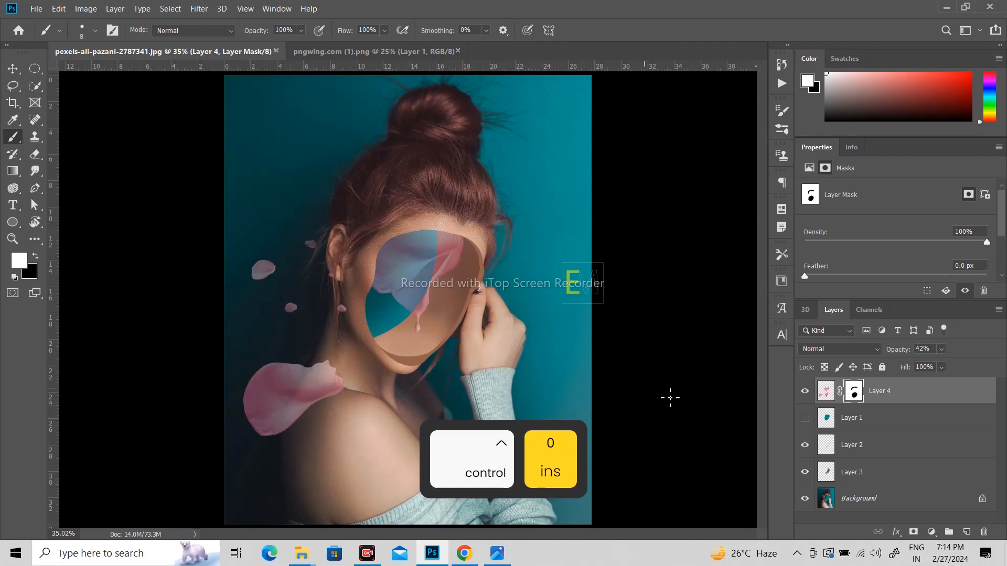
- Raise Layer 4's opacity from 42% back to 100%
{"action": "left_click", "coordinate": [940, 352]}
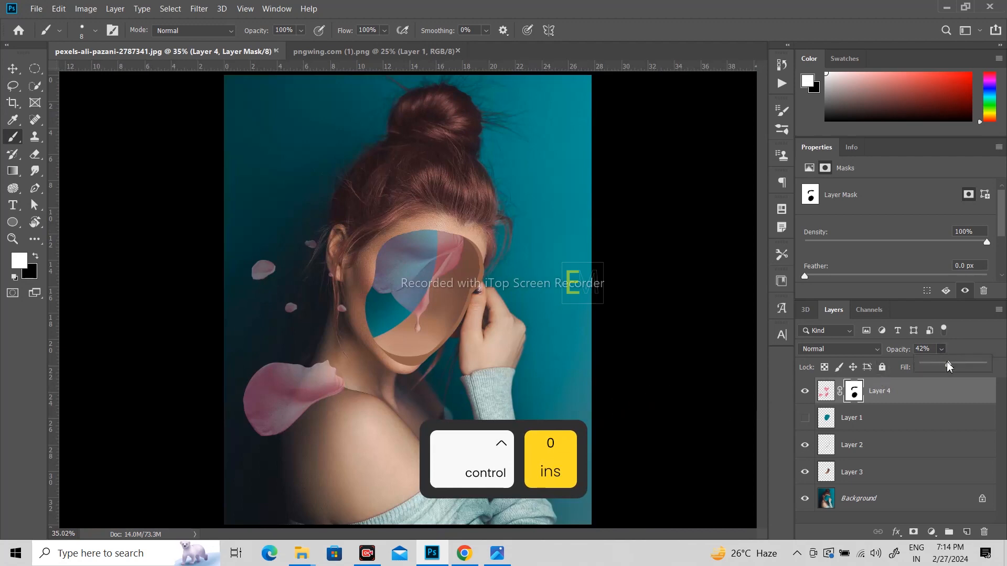
{"action": "left_click_drag", "start_coordinate": [946, 364], "coordinate": [983, 363]}
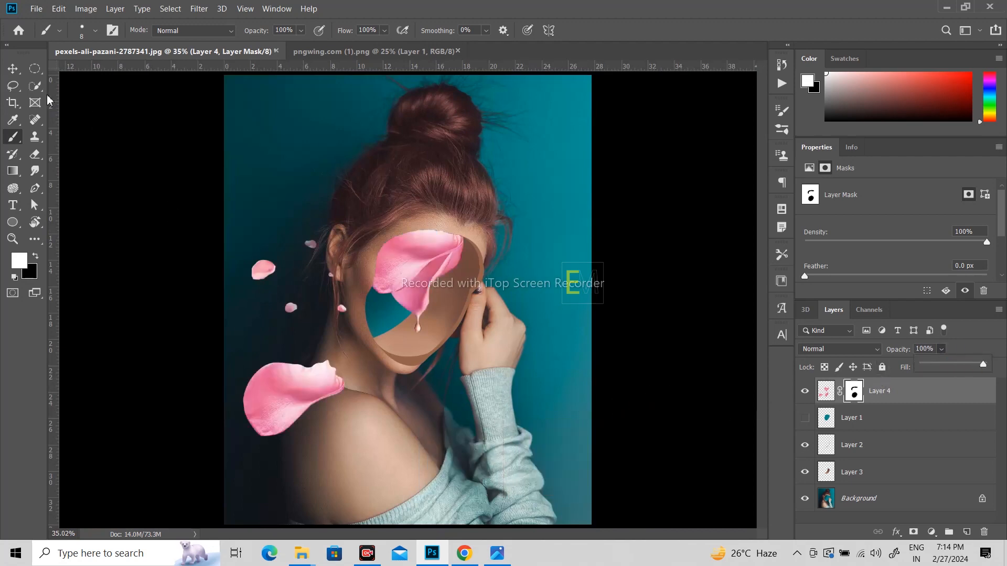
{"action": "left_click", "coordinate": [13, 68]}
{"action": "scroll", "coordinate": [445, 231], "scroll_direction": "up", "scroll_amount": 3, "text": "alt"}
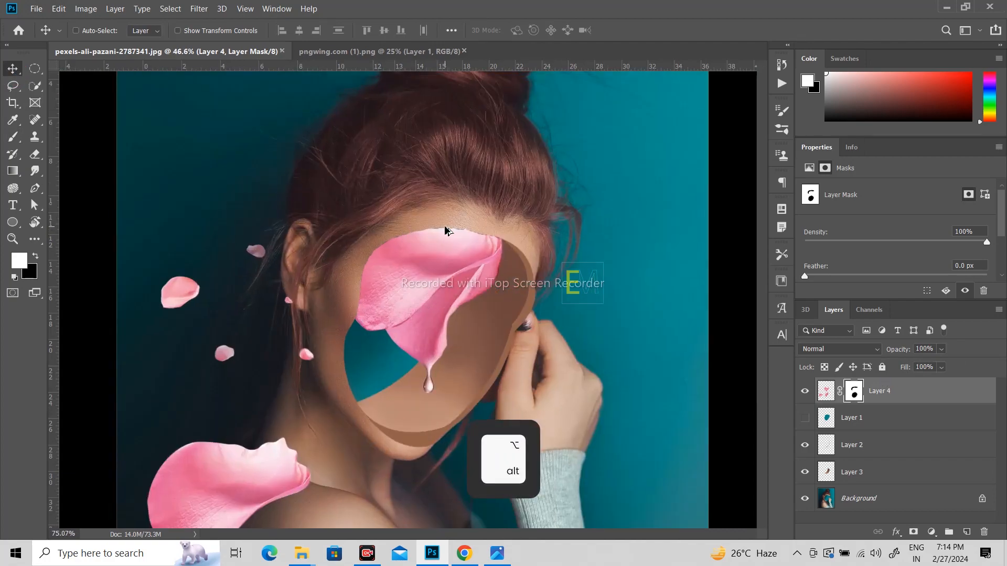
{"action": "scroll", "coordinate": [445, 231], "scroll_direction": "up", "scroll_amount": 8, "text": "alt"}
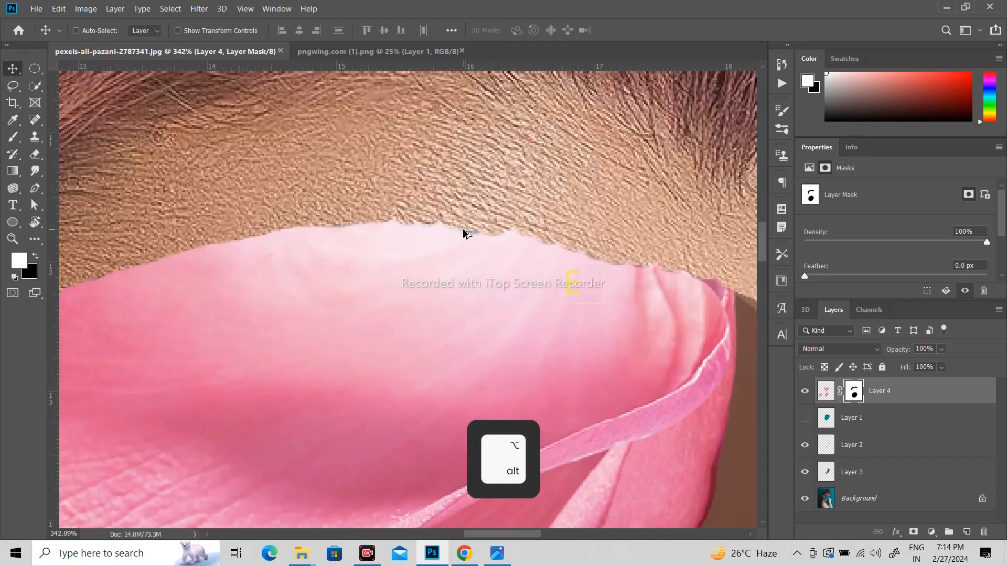
{"action": "scroll", "coordinate": [463, 233], "scroll_direction": "down", "scroll_amount": 2, "text": "alt"}
- Draw a pen path along the petal's top edge, then delete it
{"action": "key", "text": "p"}
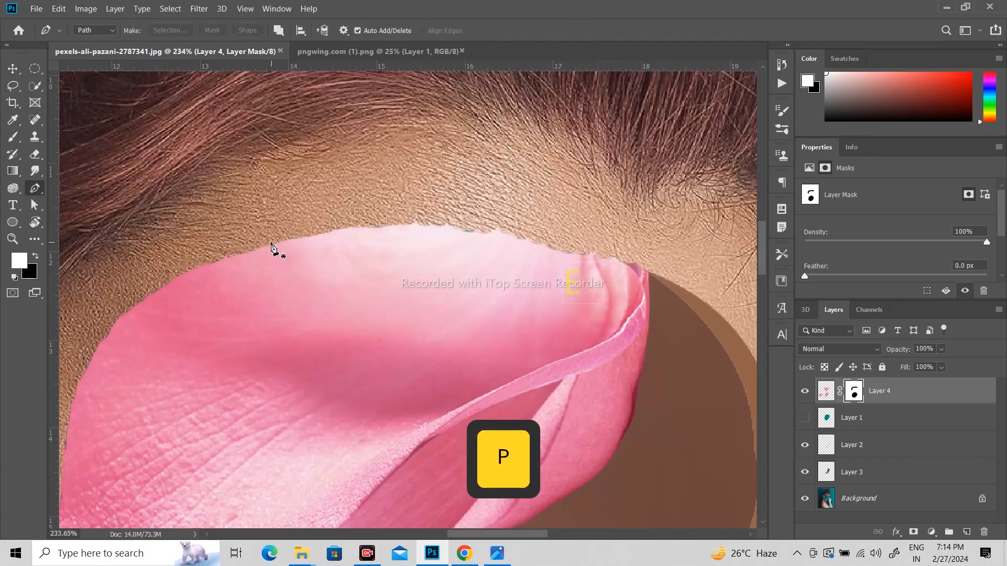
{"action": "left_click", "coordinate": [189, 273]}
{"action": "left_click_drag", "start_coordinate": [608, 257], "coordinate": [697, 288]}
{"action": "key", "text": "ctrl+d"}
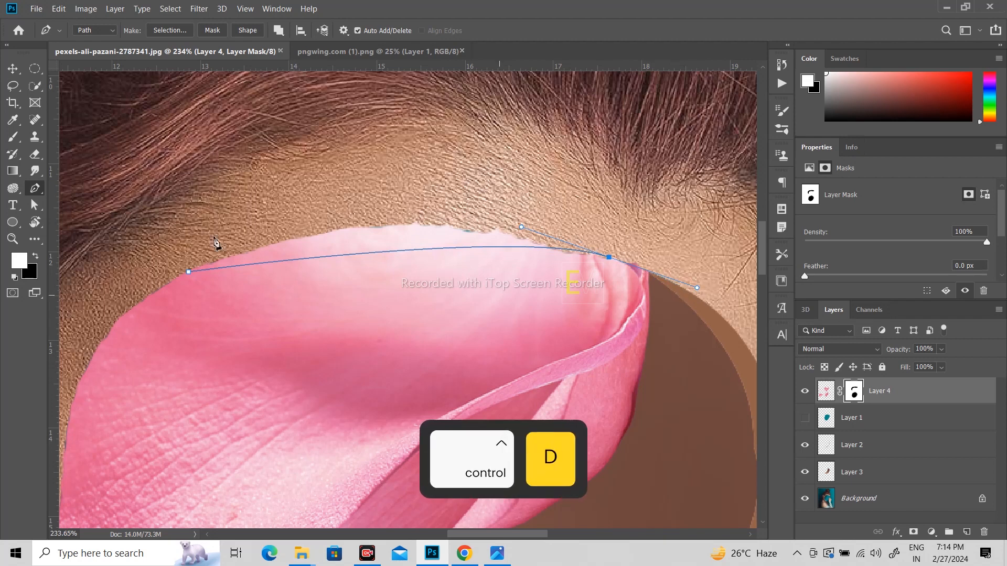
{"action": "left_click", "coordinate": [12, 68]}
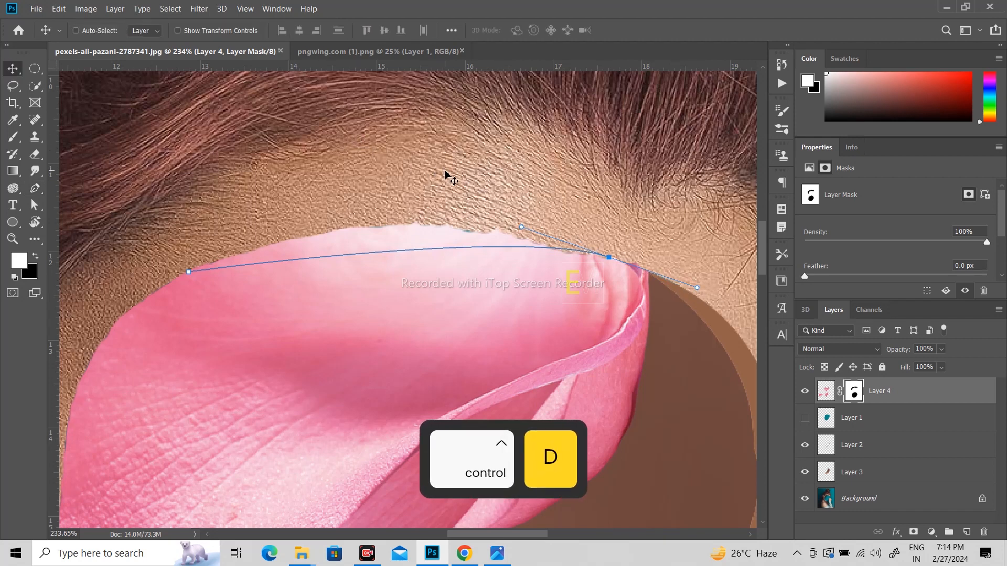
{"action": "key", "text": "Delete"}
- Show the teal oval, load its inverted outline on Layer 4's mask, and paint along the top edge
{"action": "left_click", "coordinate": [805, 417]}
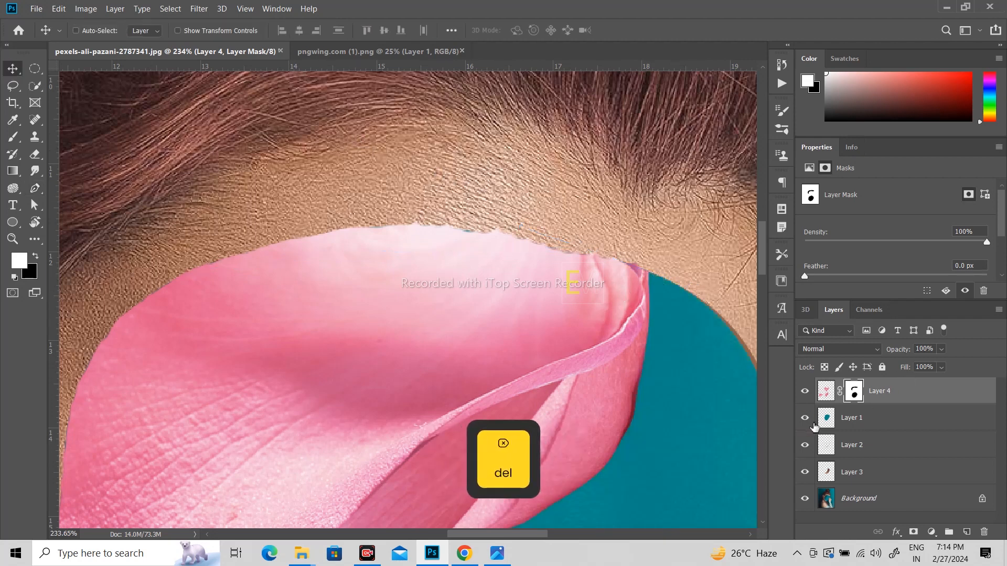
{"action": "left_click", "coordinate": [827, 418], "text": "ctrl"}
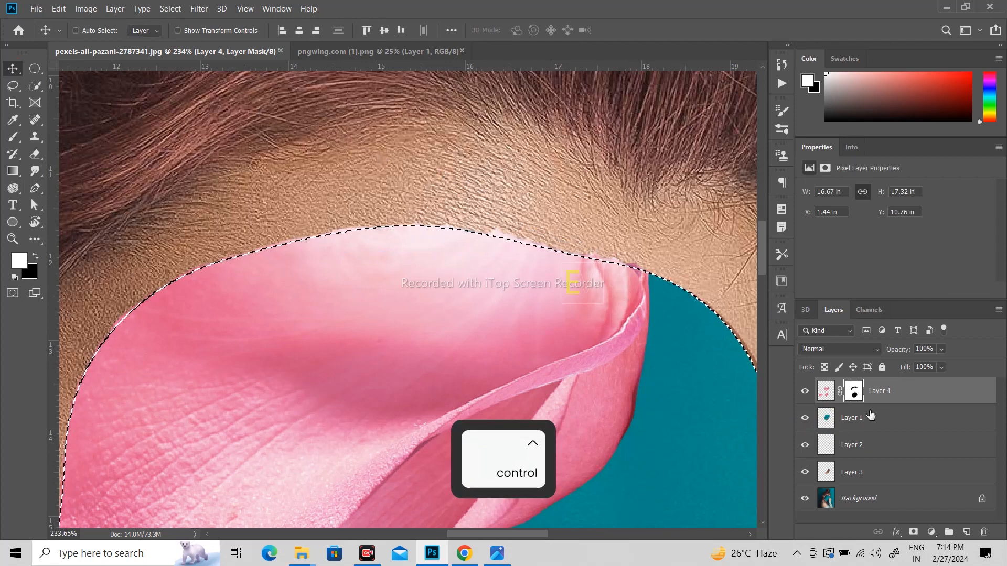
{"action": "left_click", "coordinate": [853, 393]}
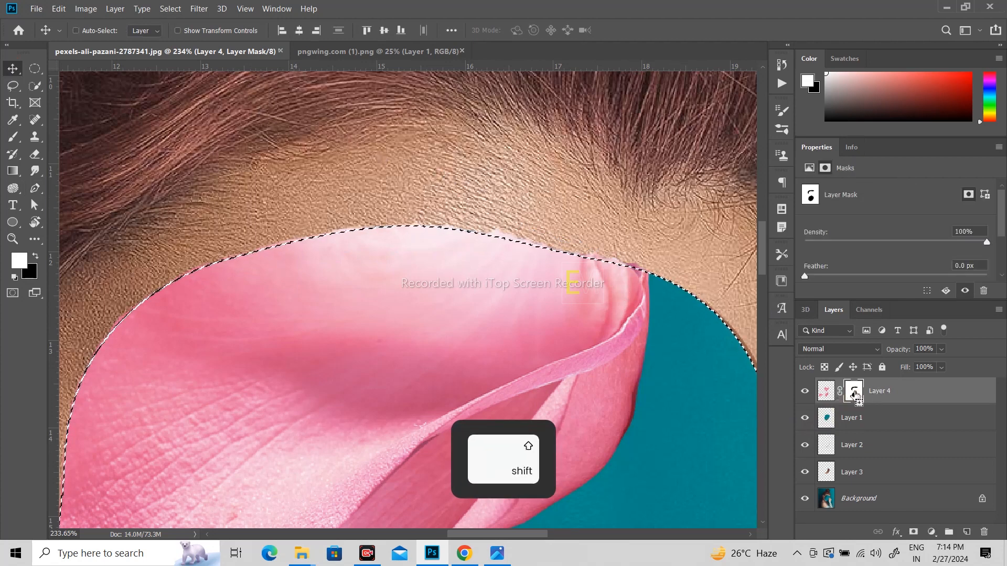
{"action": "key", "text": "ctrl+shift+i"}
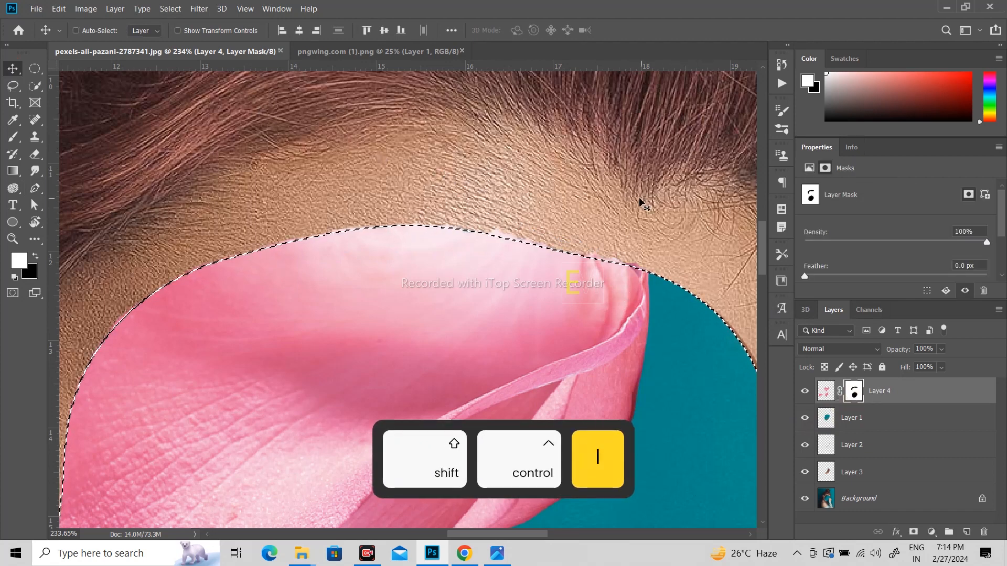
{"action": "key", "text": "b"}
{"action": "left_click_drag", "start_coordinate": [431, 224], "coordinate": [512, 231]}
- Paint black on the mask to hide the pink fringe above the hairline, then deselect
{"action": "left_click", "coordinate": [37, 257]}
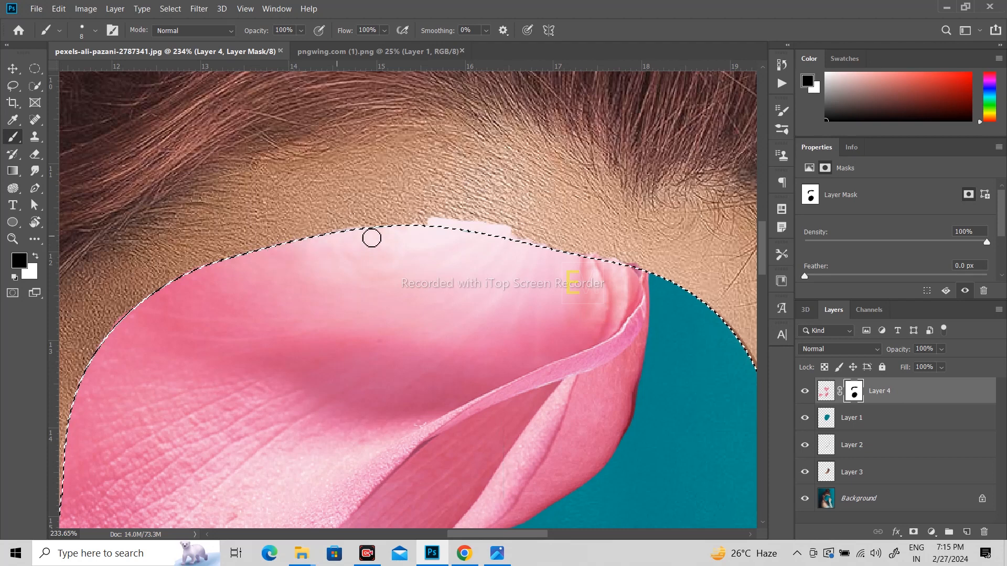
{"action": "mouse_move", "coordinate": [371, 234]}
{"action": "left_mouse_down"}
{"action": "mouse_move", "coordinate": [555, 232]}
{"action": "mouse_move", "coordinate": [642, 275]}
{"action": "mouse_move", "coordinate": [426, 230]}
{"action": "mouse_move", "coordinate": [599, 231]}
{"action": "mouse_move", "coordinate": [444, 218]}
{"action": "mouse_move", "coordinate": [511, 219]}
{"action": "mouse_move", "coordinate": [383, 223]}
{"action": "mouse_move", "coordinate": [674, 251]}
{"action": "mouse_move", "coordinate": [459, 233]}
{"action": "mouse_move", "coordinate": [525, 228]}
{"action": "left_mouse_up"}
{"action": "key", "text": "ctrl+d"}
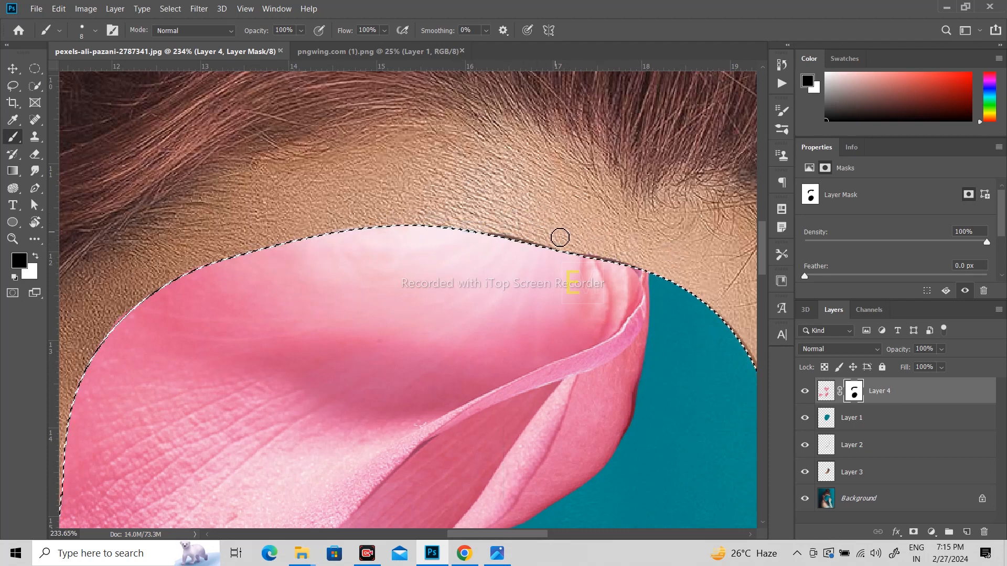
{"action": "key", "text": "alt"}
{"action": "scroll", "coordinate": [501, 200], "scroll_direction": "down", "scroll_amount": 5}
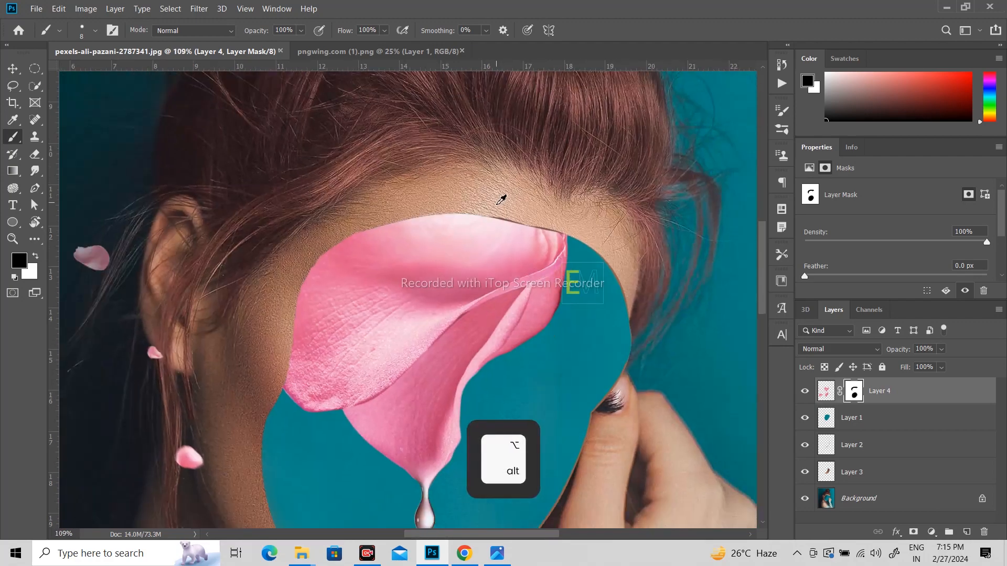
{"action": "scroll", "coordinate": [515, 218], "scroll_direction": "up", "scroll_amount": 4}
{"action": "scroll", "coordinate": [533, 199], "scroll_direction": "up", "scroll_amount": 5}
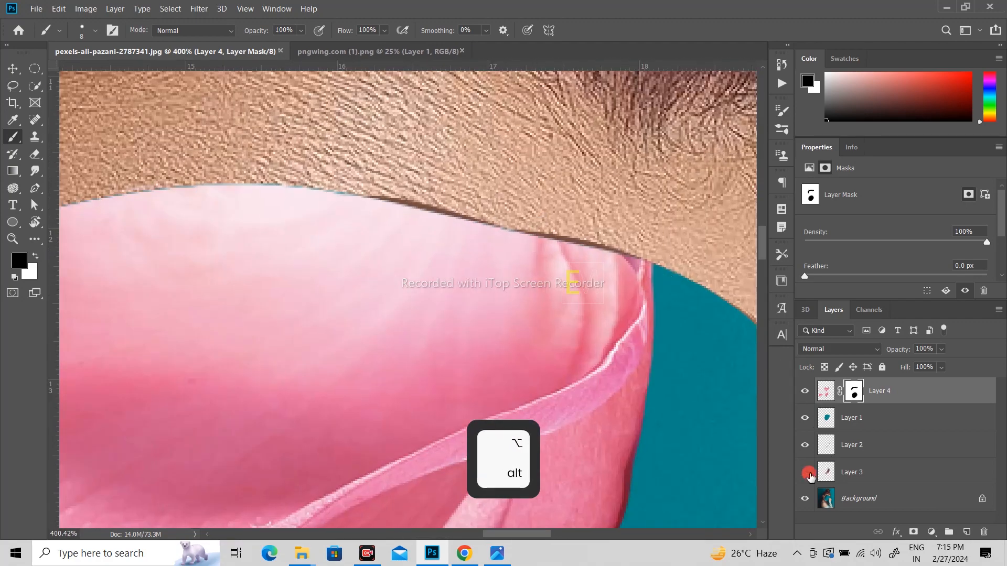
- Load Layer 3's outline and paint white to extend the petal up to the hairline curve
{"action": "left_click", "coordinate": [809, 473]}
{"action": "left_click", "coordinate": [809, 473]}
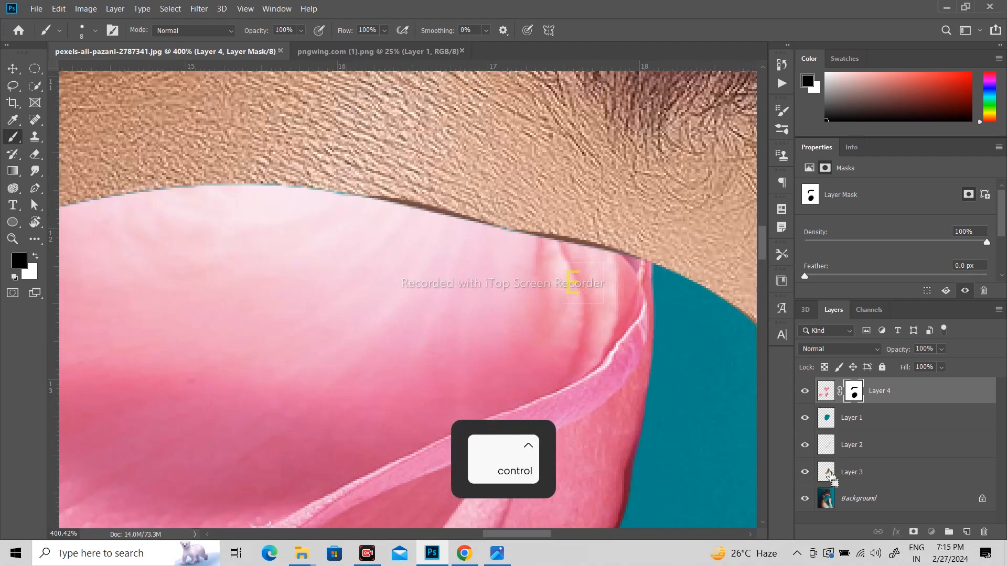
{"action": "left_click", "coordinate": [830, 475], "text": "ctrl"}
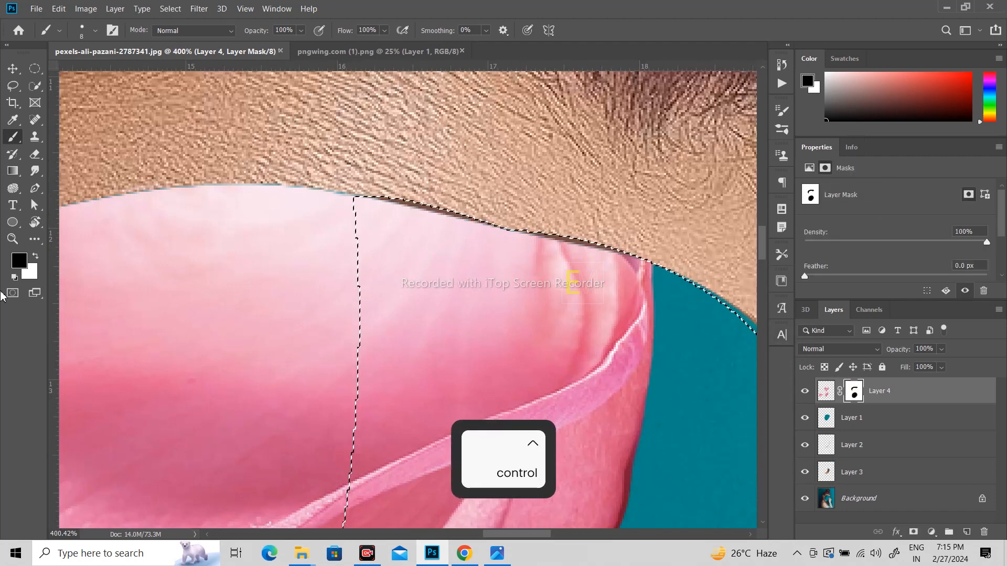
{"action": "key", "text": "x"}
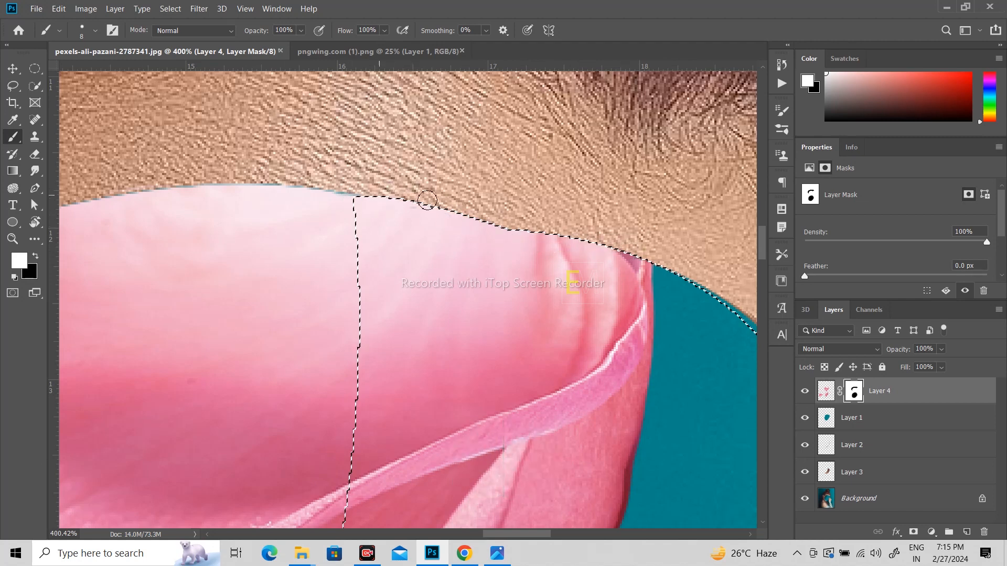
{"action": "key", "text": "ctrl+d"}
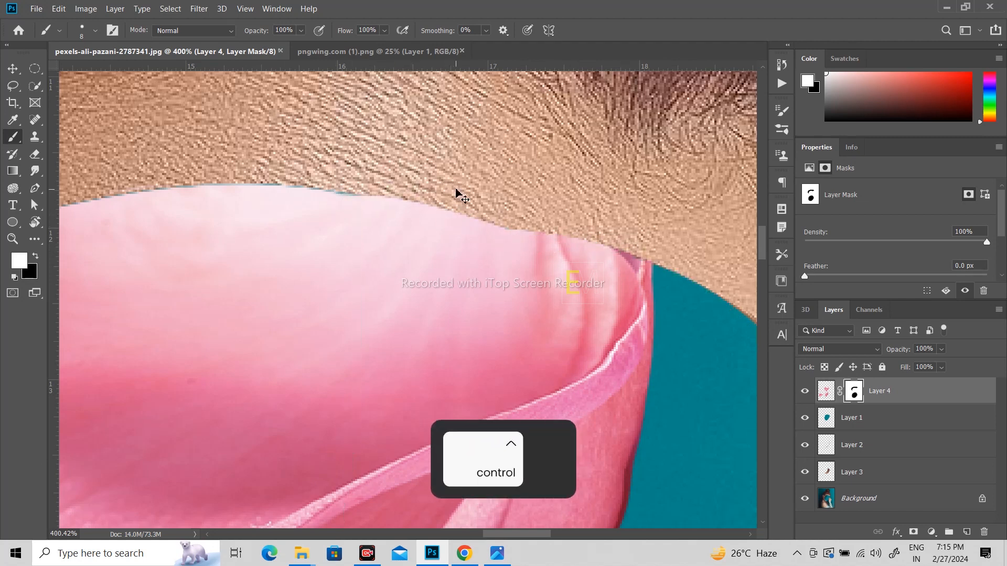
{"action": "key", "text": "ctrl+0"}
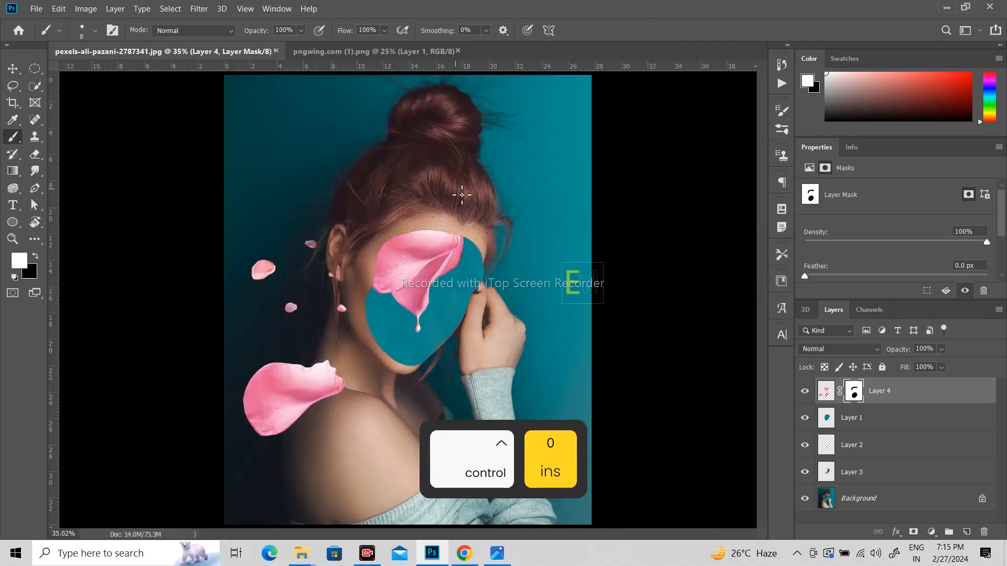
- Hide Layer 1's teal oval so the brown face shape shows under the masked petal
{"action": "scroll", "coordinate": [382, 263], "scroll_direction": "up", "scroll_amount": 5}
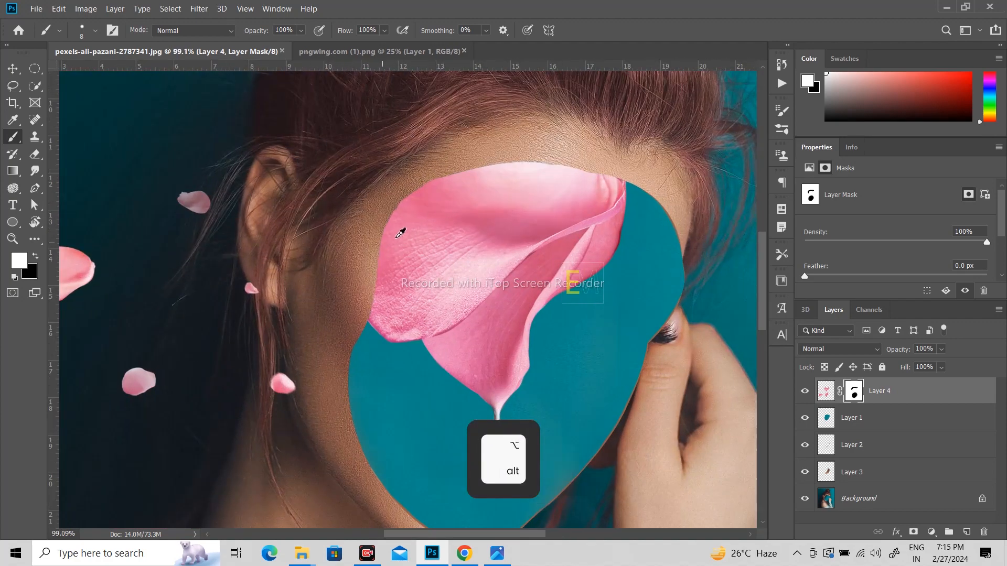
{"action": "scroll", "coordinate": [401, 231], "scroll_direction": "down", "scroll_amount": 5}
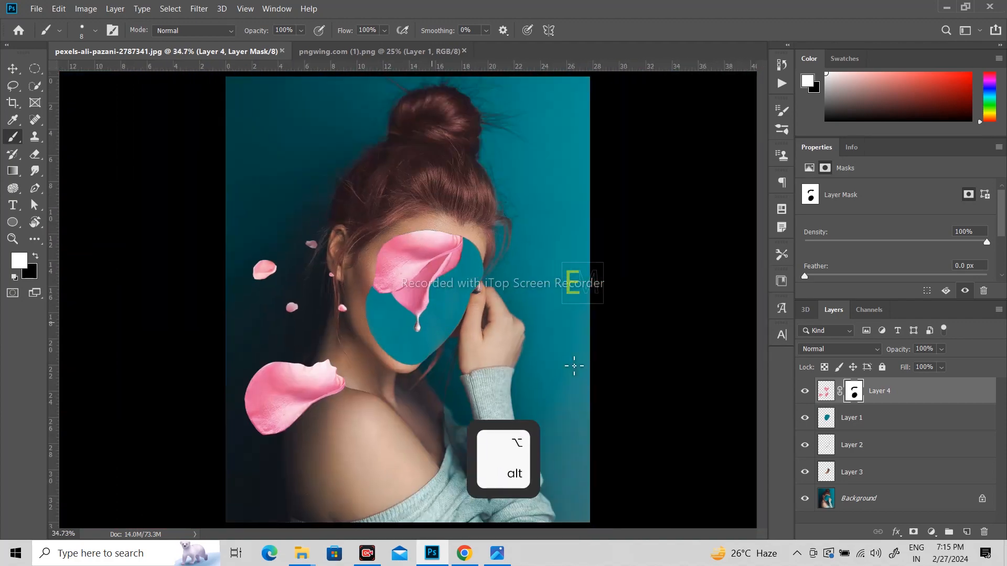
{"action": "left_click", "coordinate": [806, 418]}
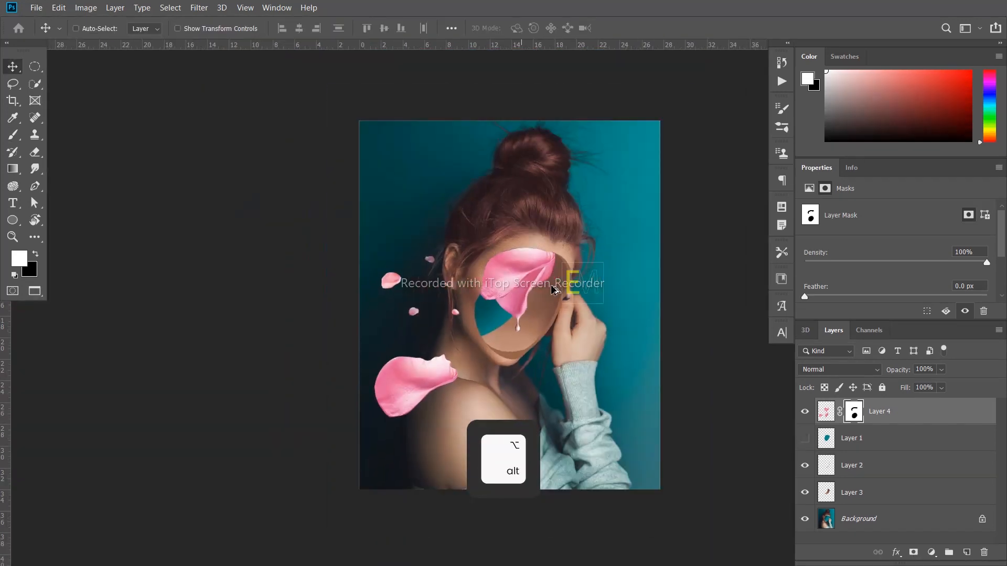
{"action": "scroll", "coordinate": [629, 388], "scroll_direction": "up", "scroll_amount": 2}
{"action": "scroll", "coordinate": [608, 344], "scroll_direction": "down", "scroll_amount": 2}
{"action": "scroll", "coordinate": [619, 367], "scroll_direction": "up", "scroll_amount": 2}
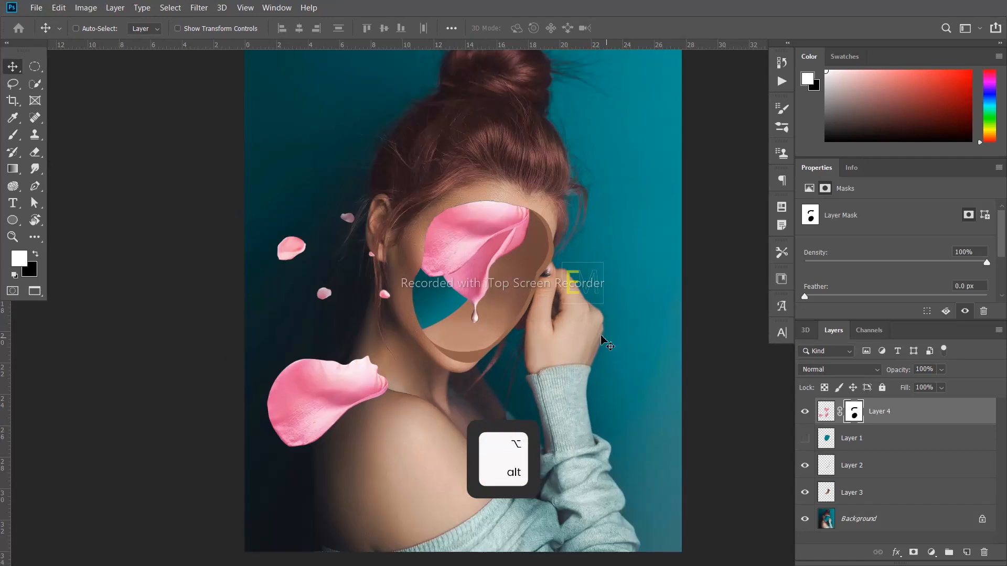
{"action": "key", "text": "space"}
{"action": "left_click_drag", "start_coordinate": [502, 248], "coordinate": [425, 246]}
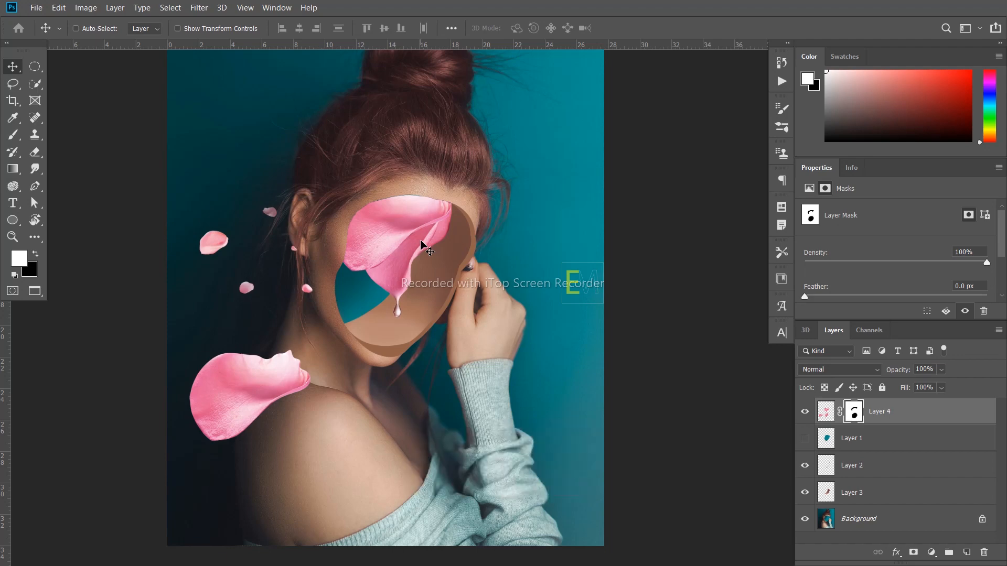
{"action": "key", "text": "ctrl+0"}
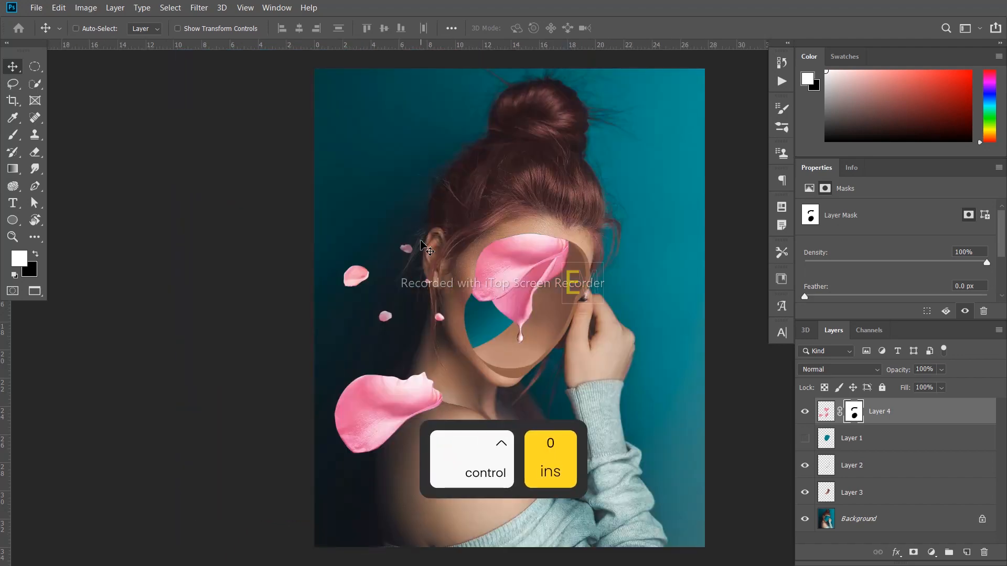